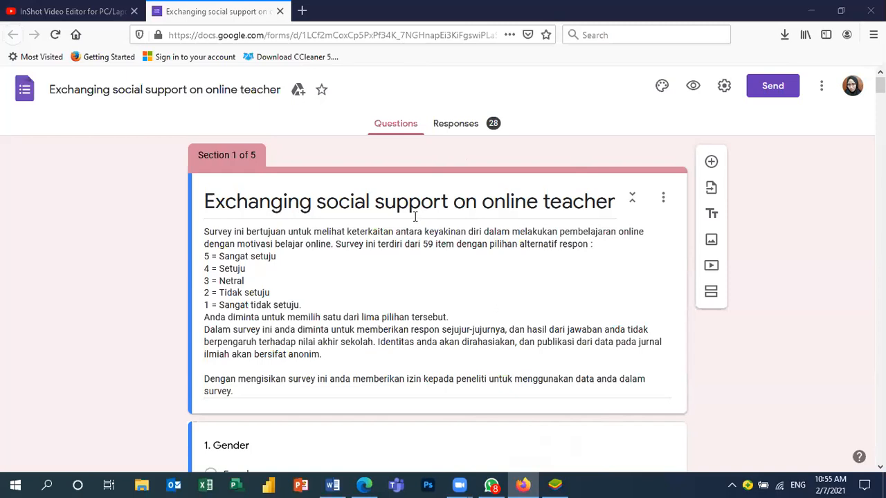
Create a new spreadsheet as the destination for the form's responses and open the linked spreadsheet
mouse_move(470, 482)
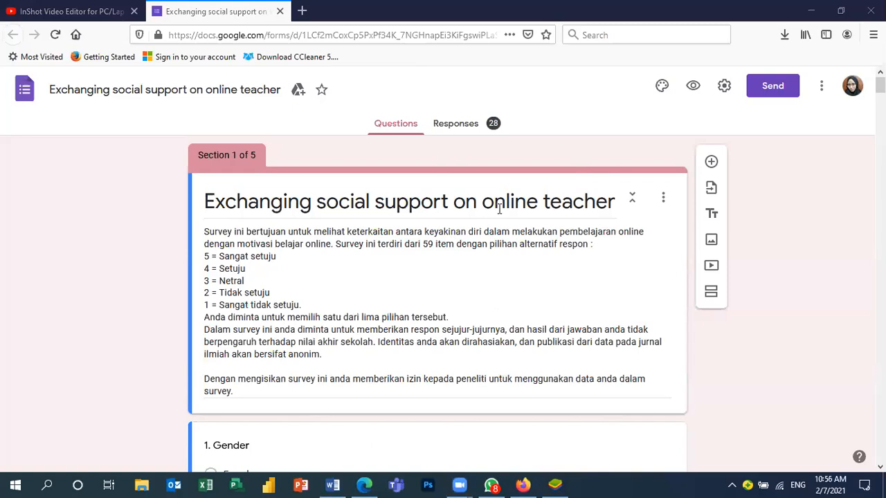
click(475, 132)
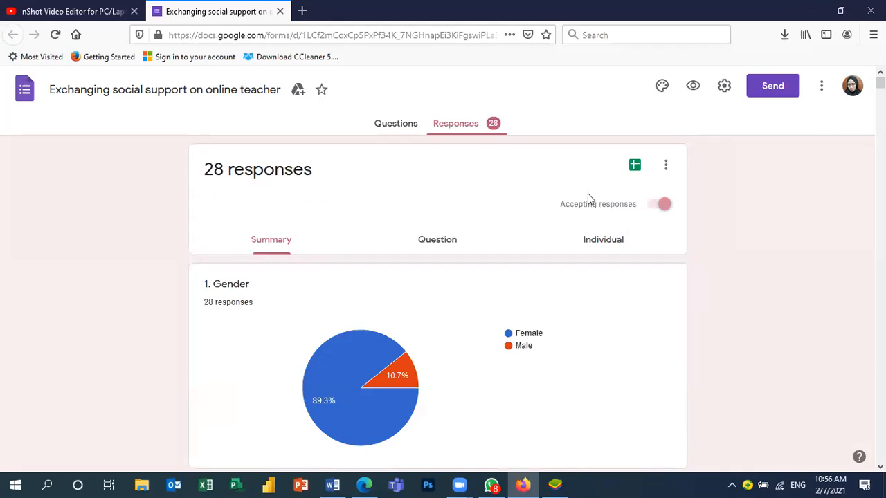
click(633, 168)
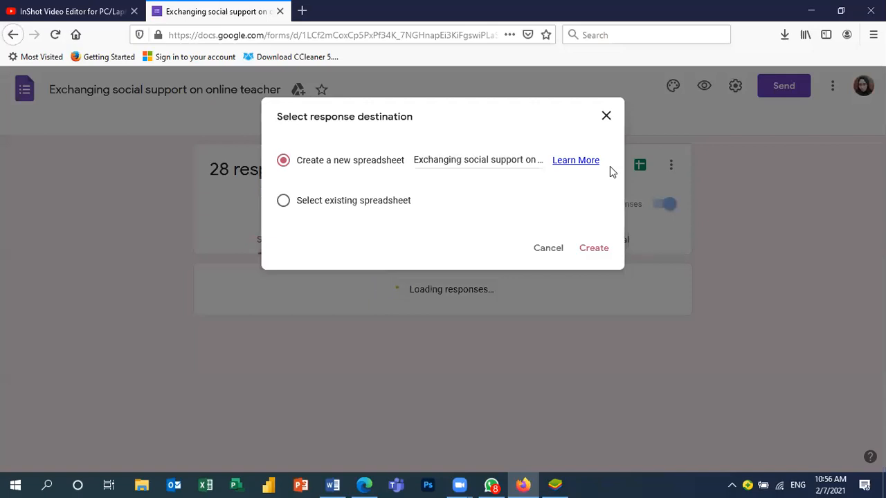
click(594, 249)
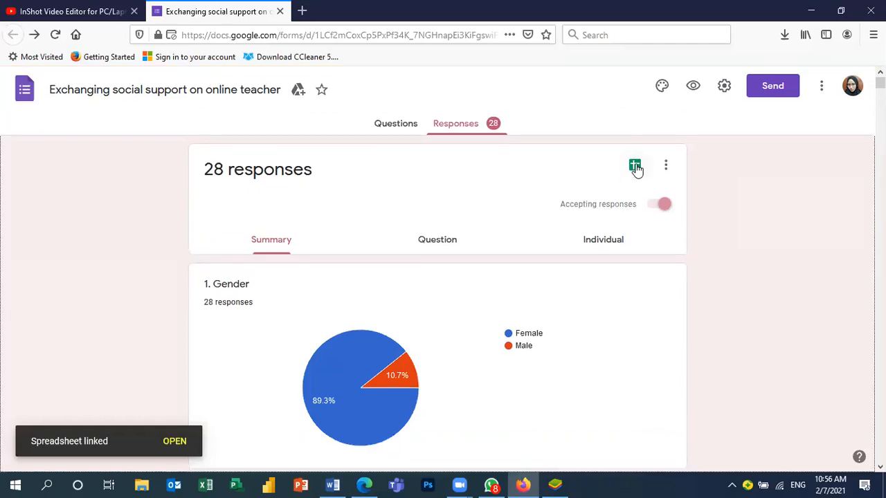
click(636, 167)
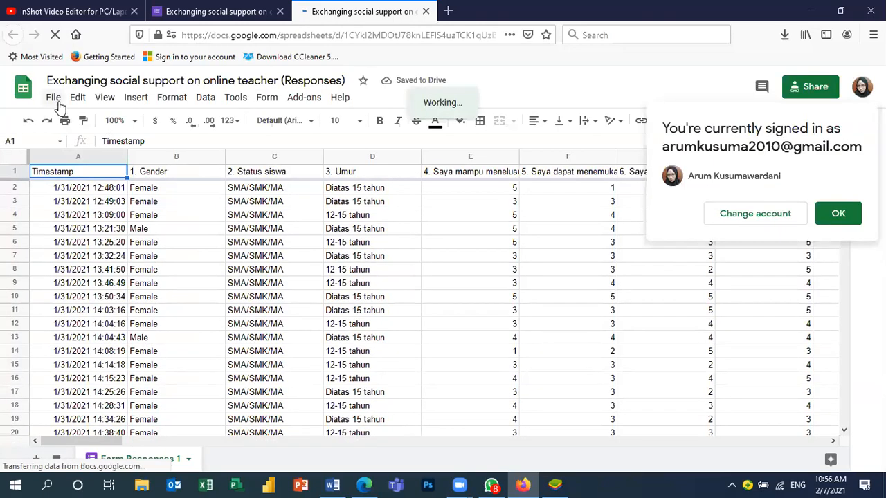
Download the responses spreadsheet as a Microsoft Excel (.xlsx) file and save it to the computer
click(59, 103)
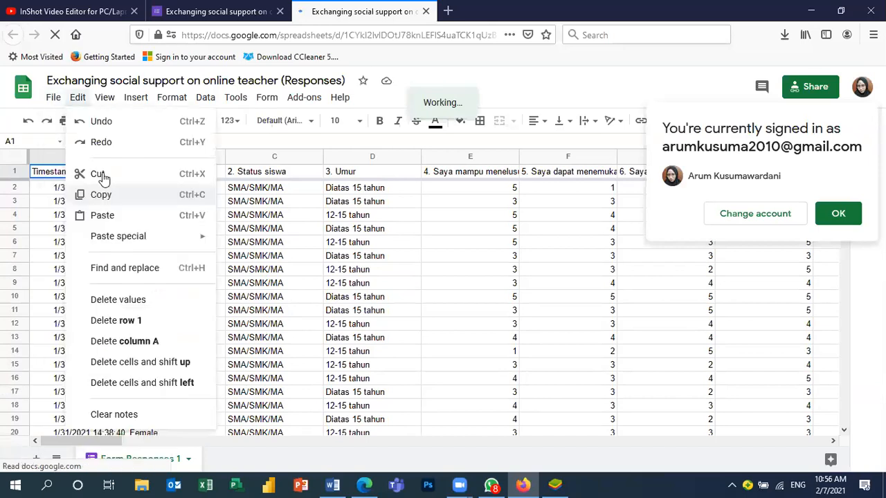
mouse_move(59, 98)
mouse_move(123, 272)
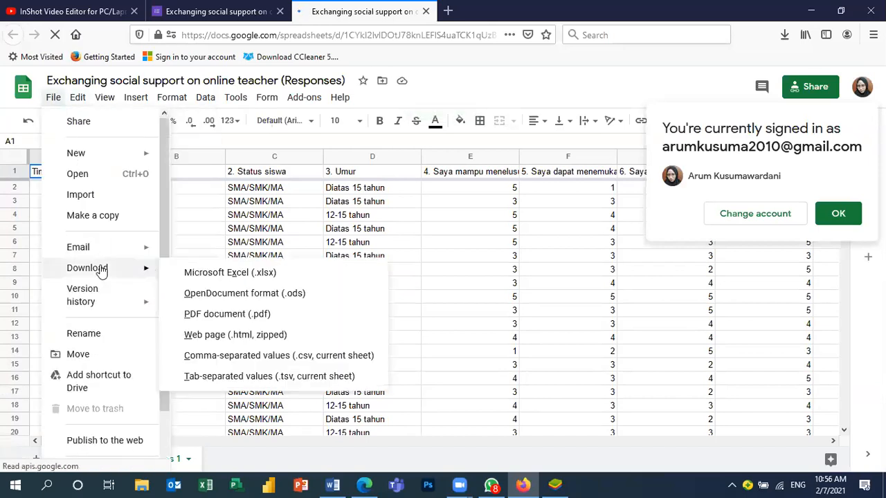
click(222, 274)
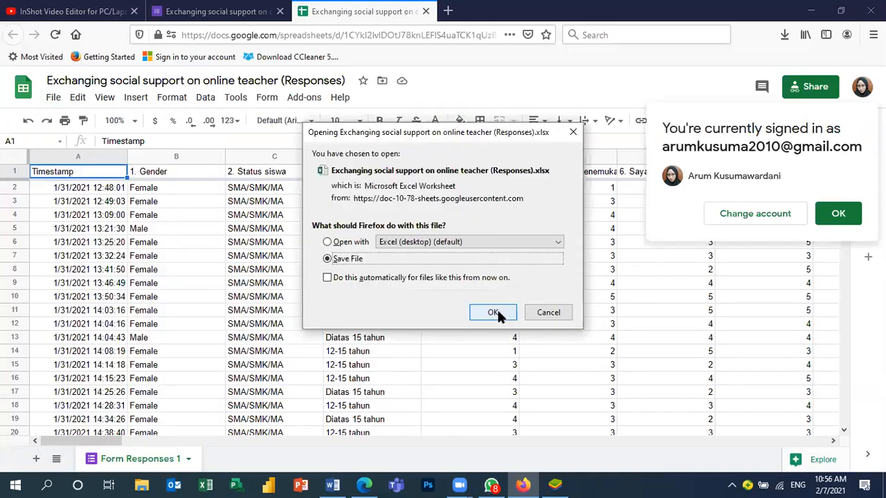
click(494, 313)
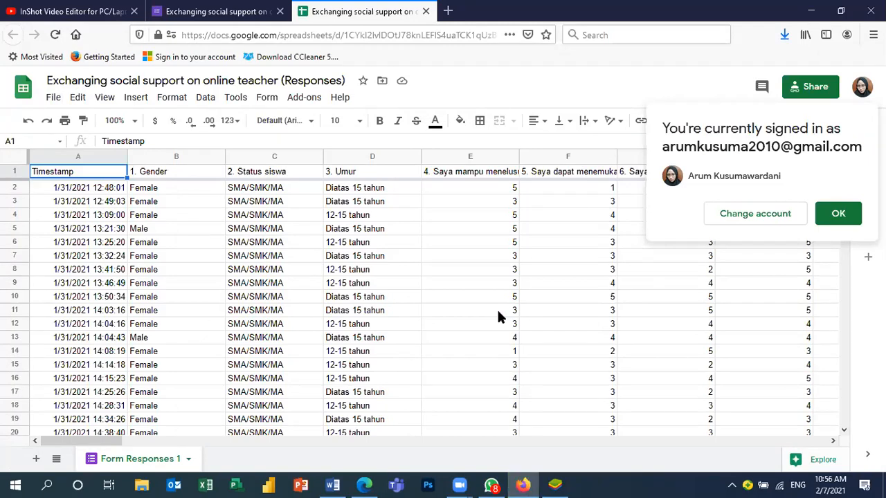
Open the downloaded responses workbook in Excel and enable editing
click(785, 36)
click(679, 75)
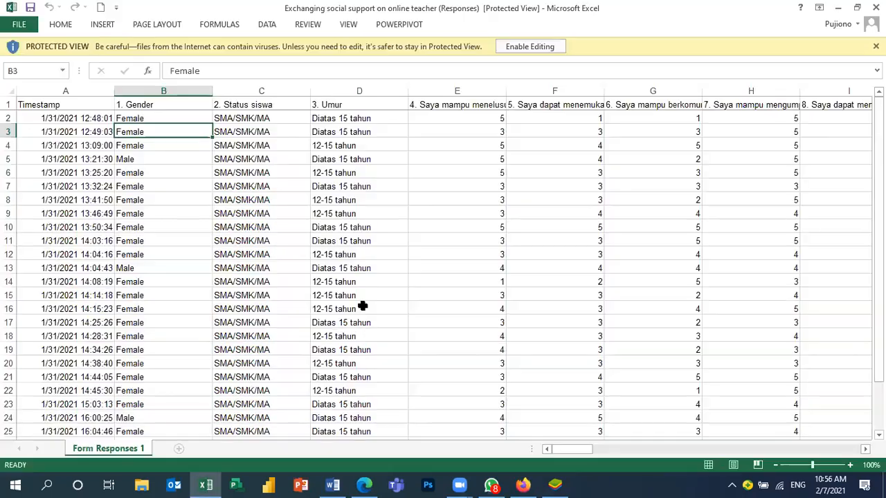
click(530, 47)
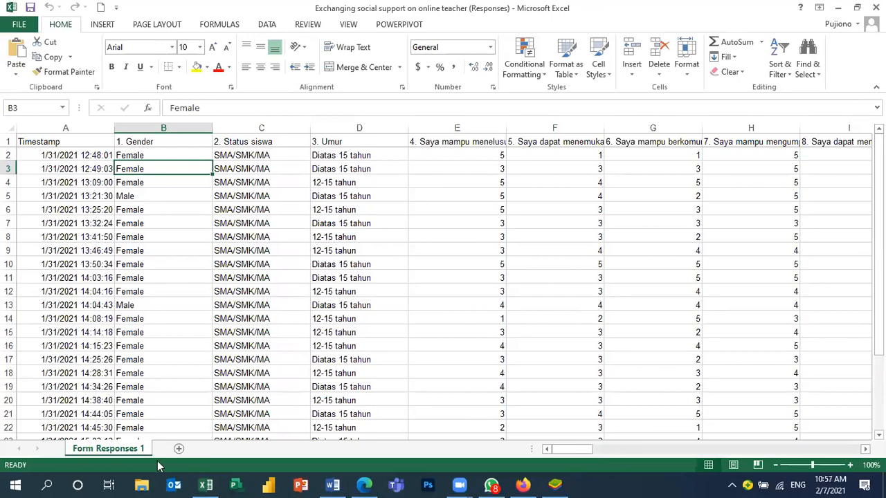
Rename the Form Responses 1 worksheet as Gform
double_click(111, 448)
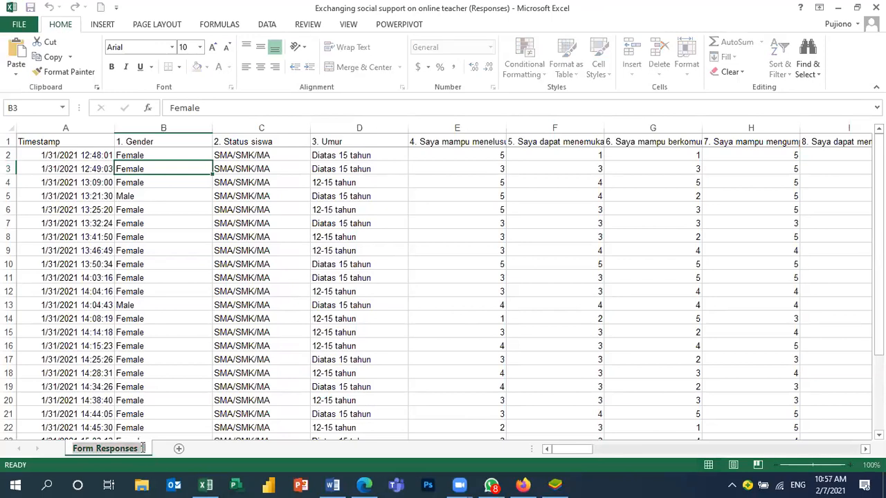
text(Gfo)
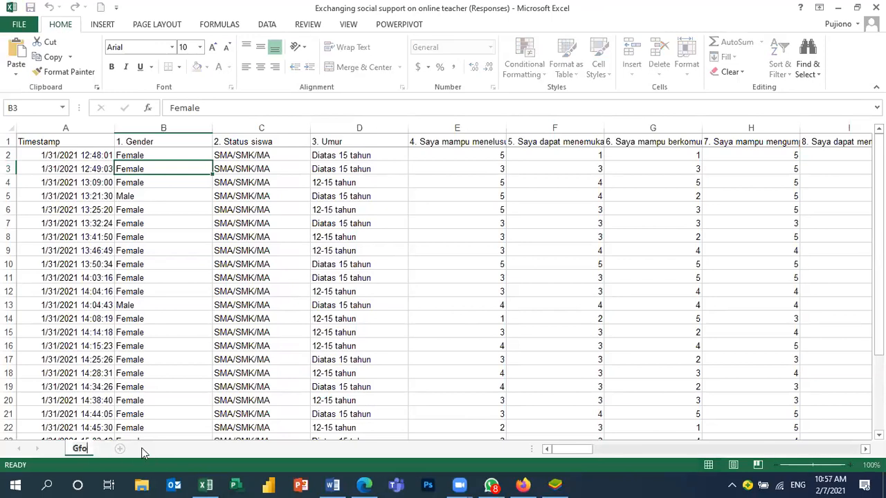
text(rm)
click(164, 414)
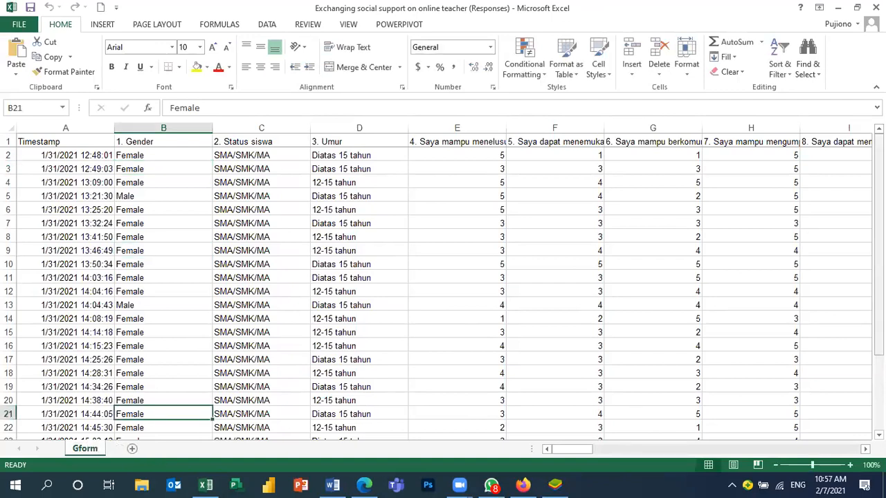
Look over the response data and add a new blank worksheet after Gform
scroll(587, 450, down, 2)
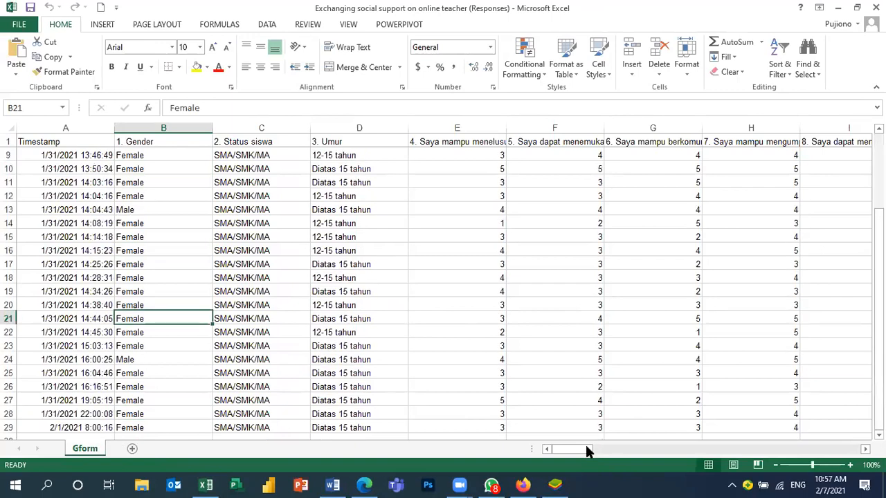
drag(585, 450, 848, 454)
key(ctrl+BackSpace)
click(129, 449)
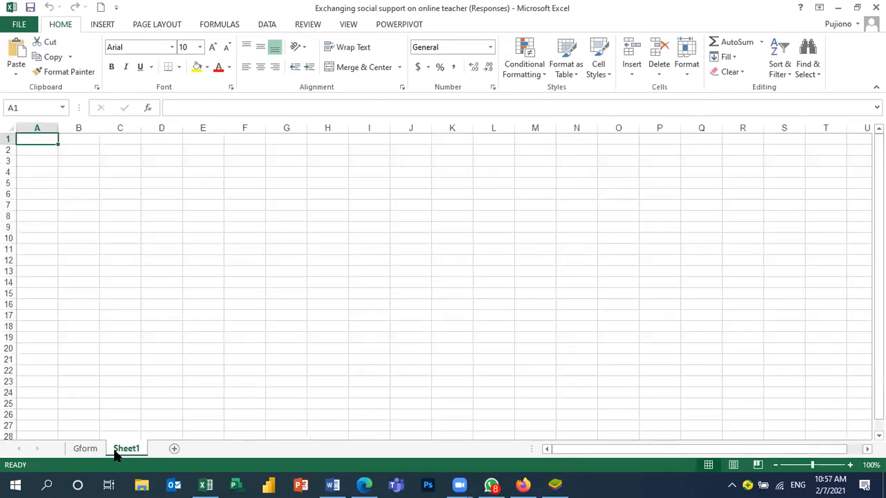
Try to move the Gform worksheet before Sheet1 without creating a copy
click(97, 451)
right_click(97, 453)
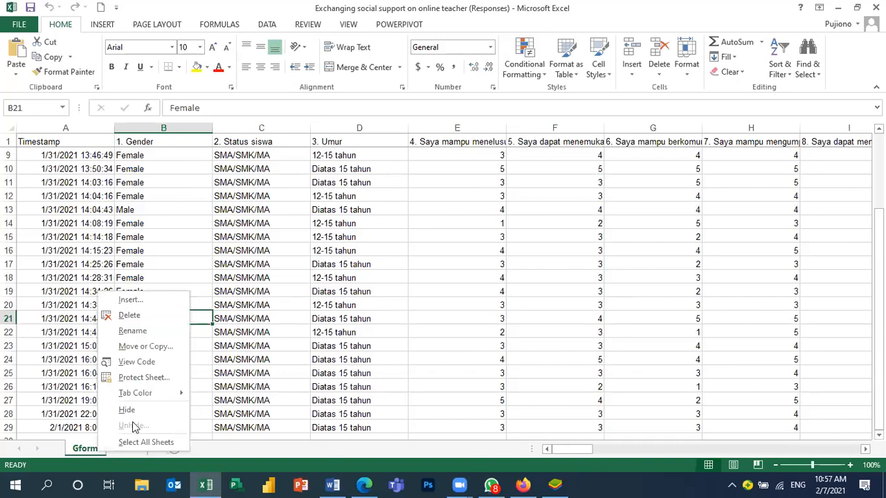
click(146, 348)
click(106, 335)
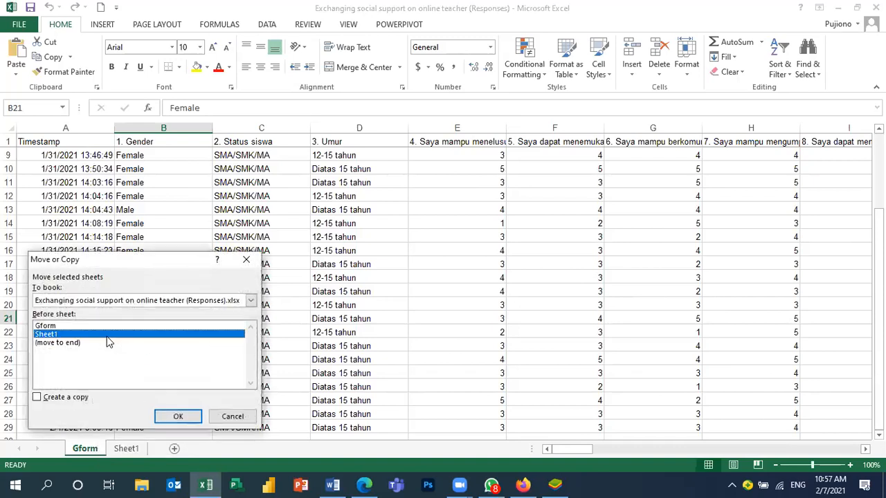
click(173, 418)
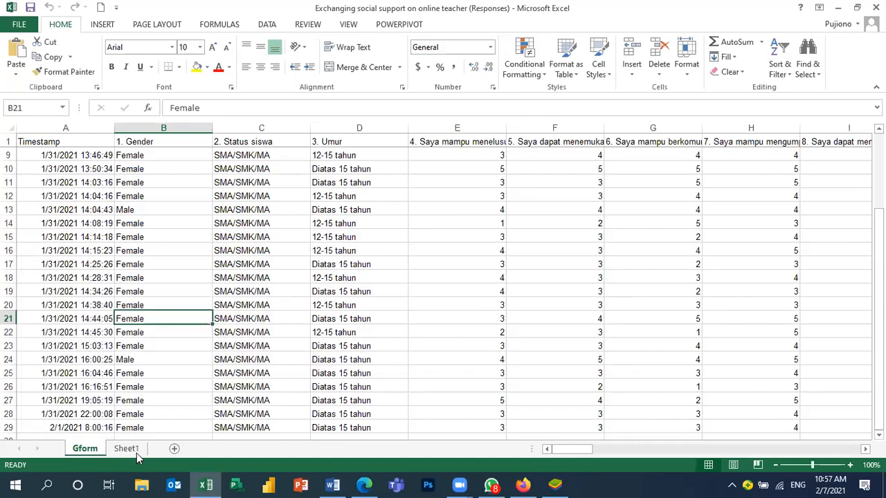
Create a copy of the Gform worksheet in the same workbook, placed before Sheet1
right_click(98, 448)
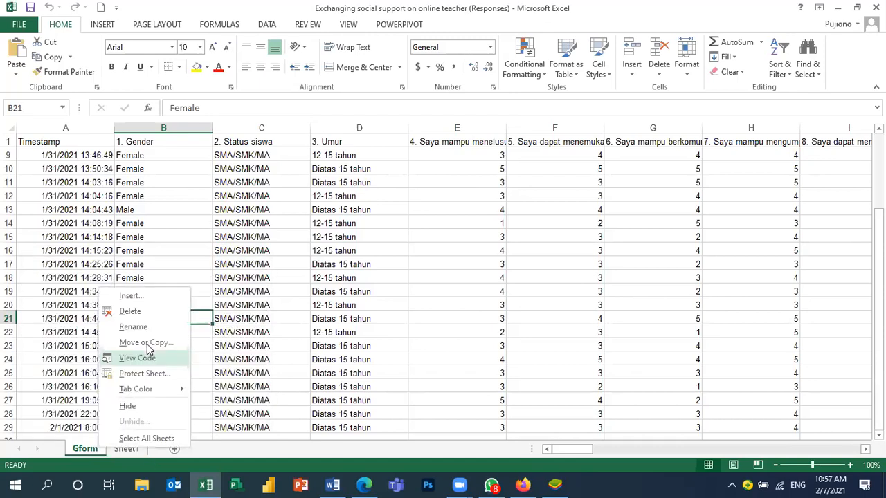
click(147, 342)
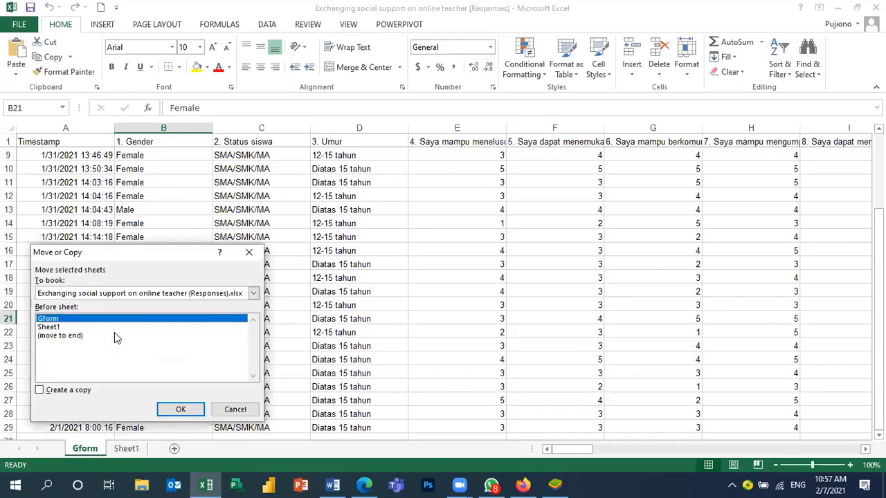
click(69, 328)
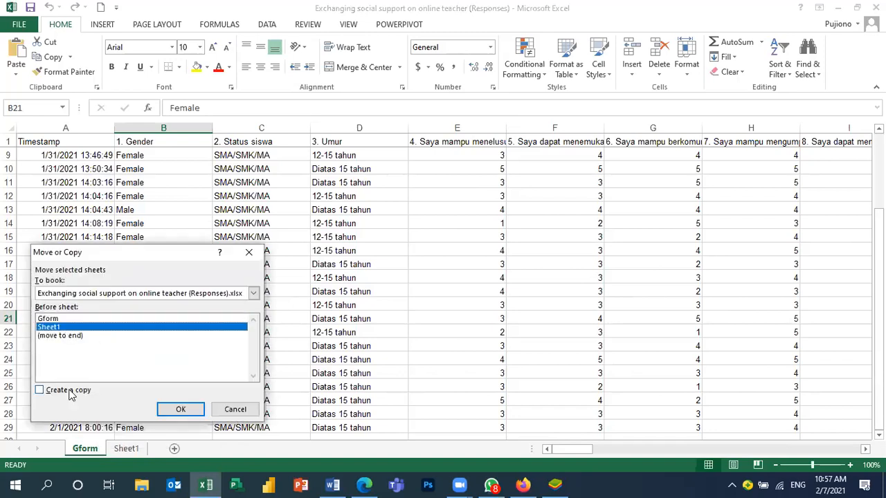
key(alt+c)
click(173, 410)
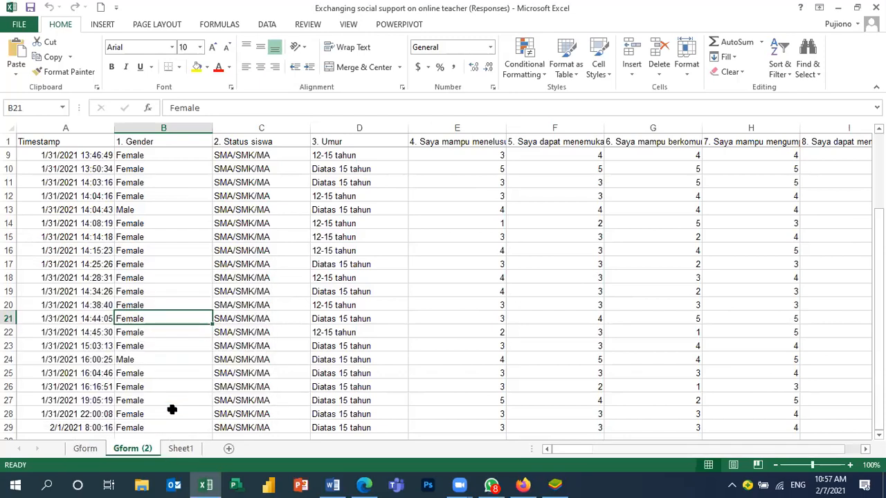
Rename the copied Gform worksheet as Tabulasi
double_click(148, 449)
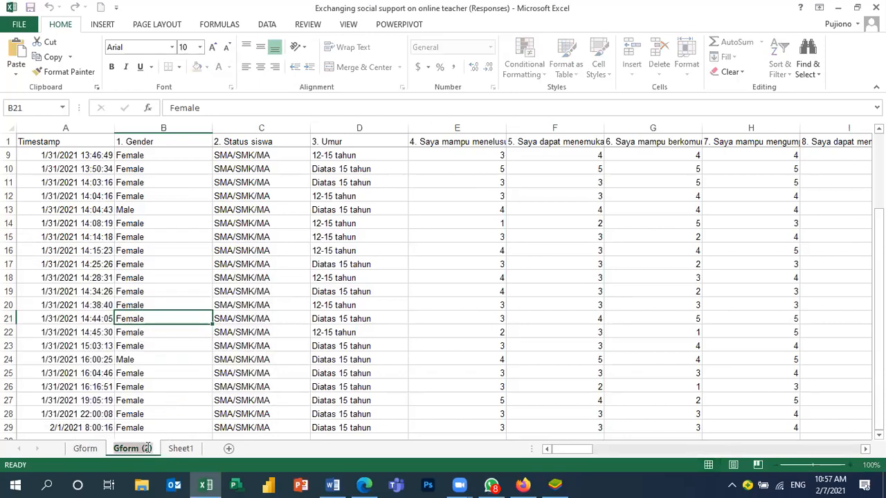
text(Ta)
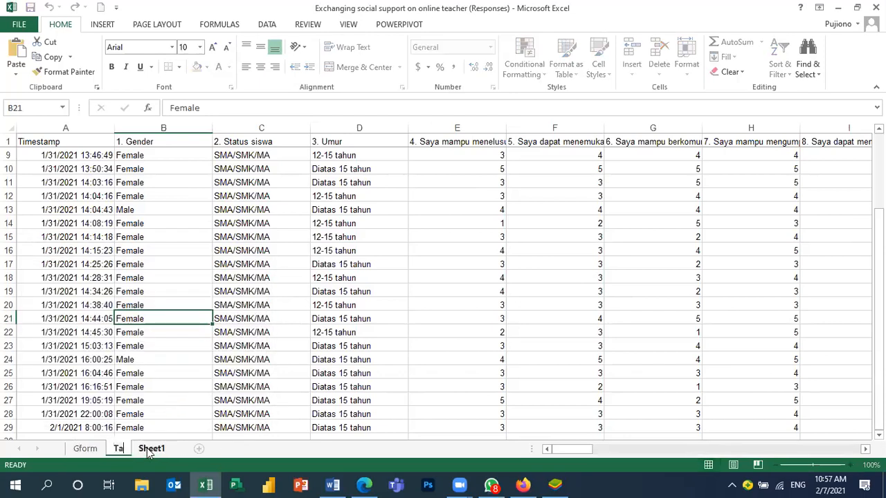
text(bulasi)
key(Return)
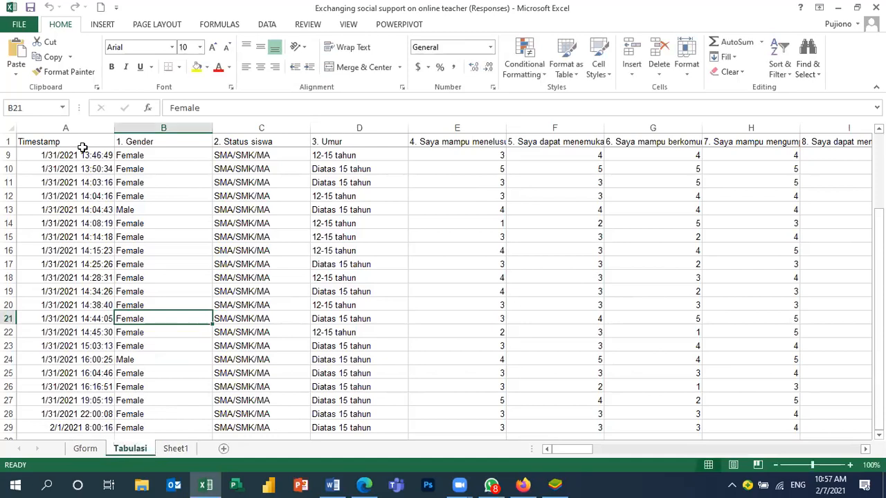
Delete the Timestamp column from the Tabulasi worksheet
click(78, 169)
key(Up)
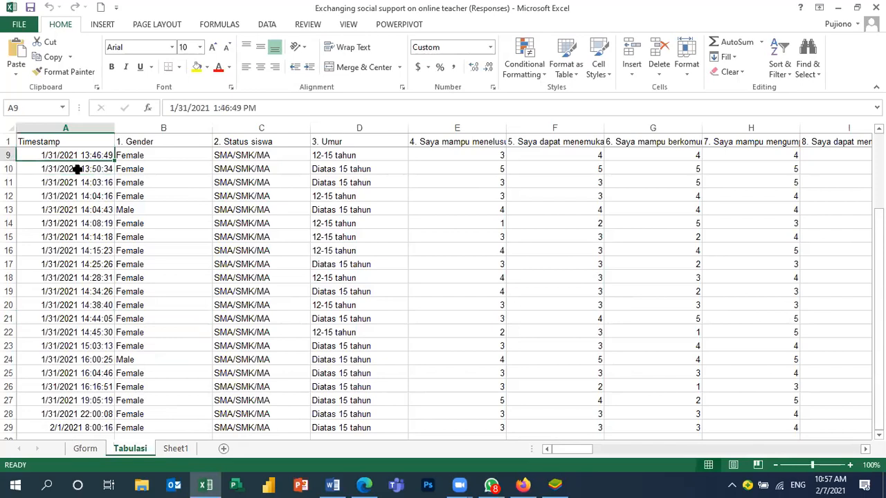
key(ctrl+Home)
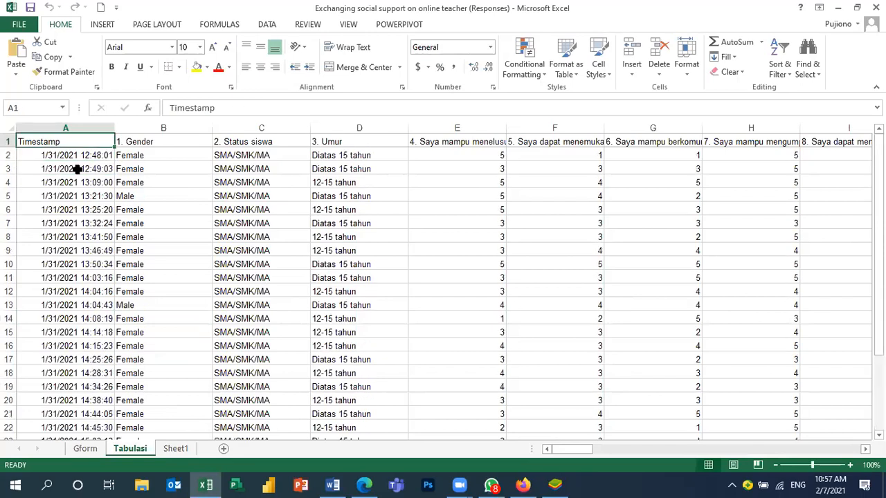
click(83, 129)
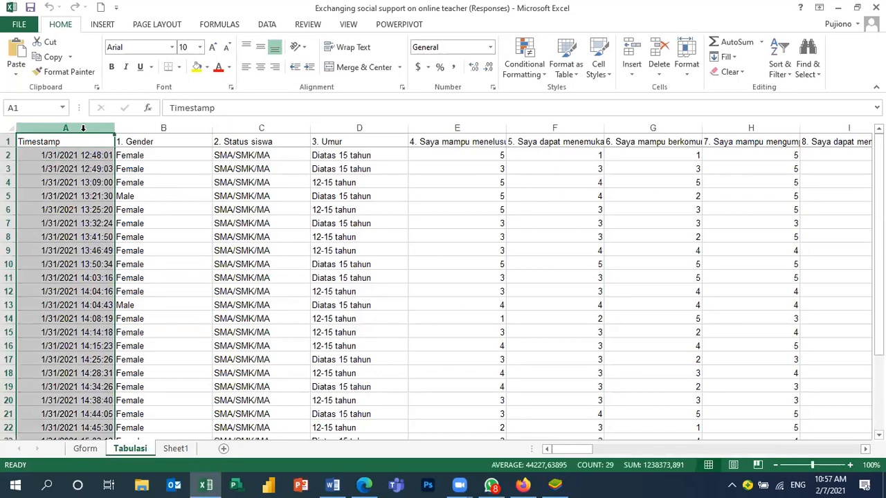
click(662, 64)
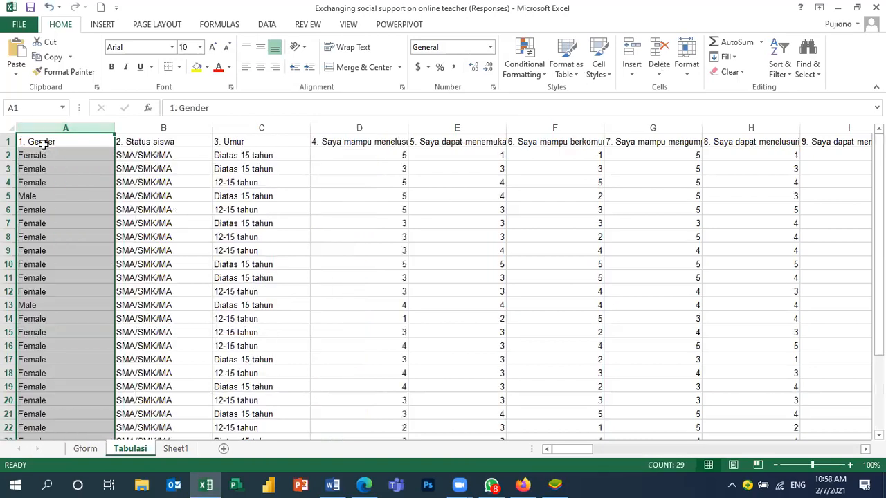
Apply a linear fill series along the header row of Tabulasi with step value 1 and no trend
click(25, 143)
click(10, 141)
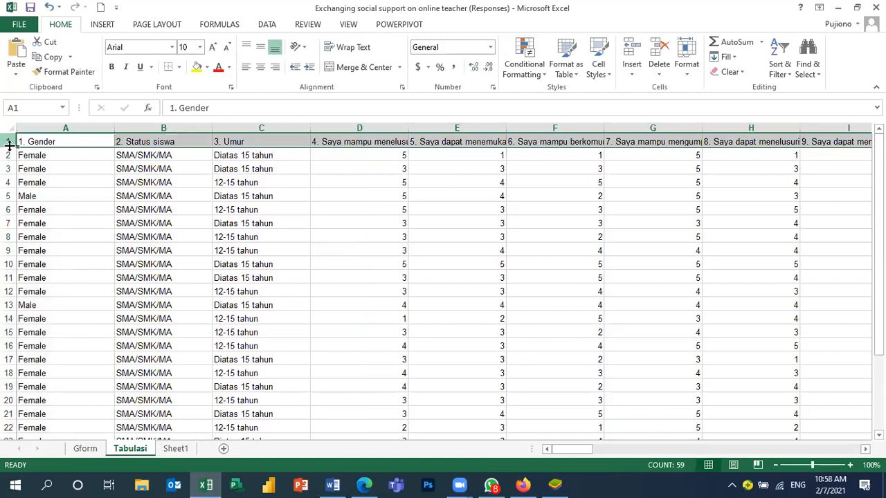
click(738, 57)
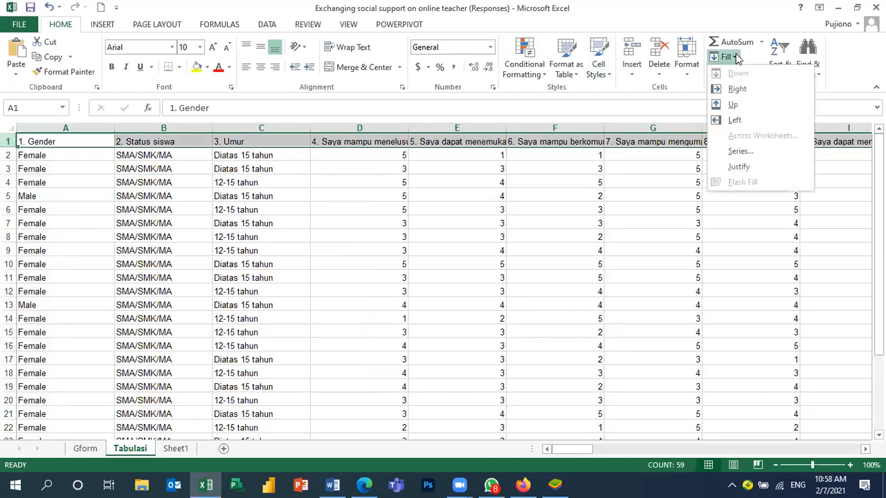
click(740, 151)
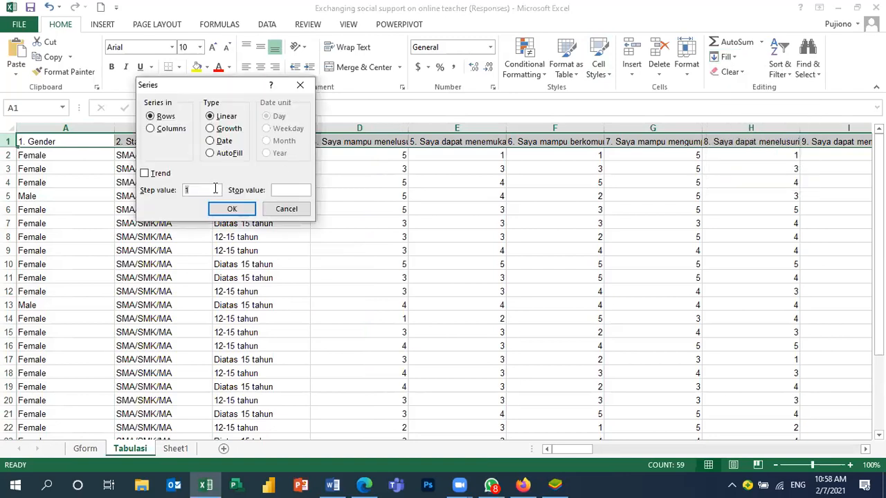
click(163, 174)
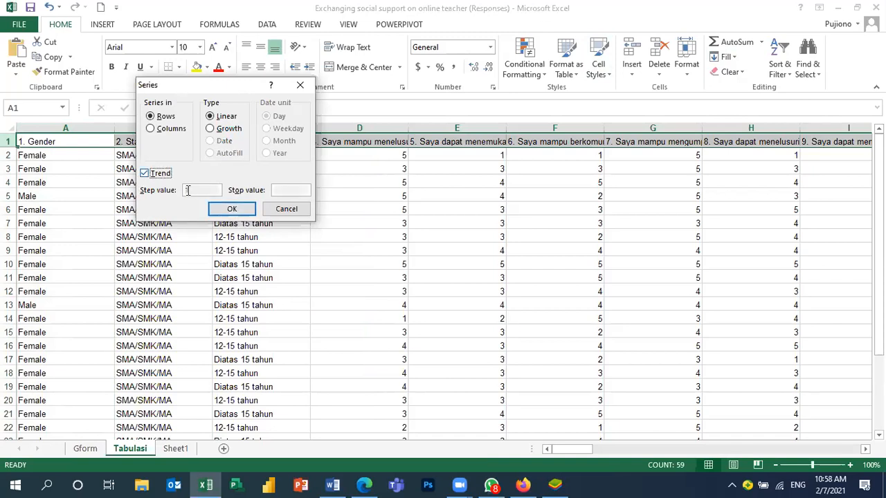
click(232, 211)
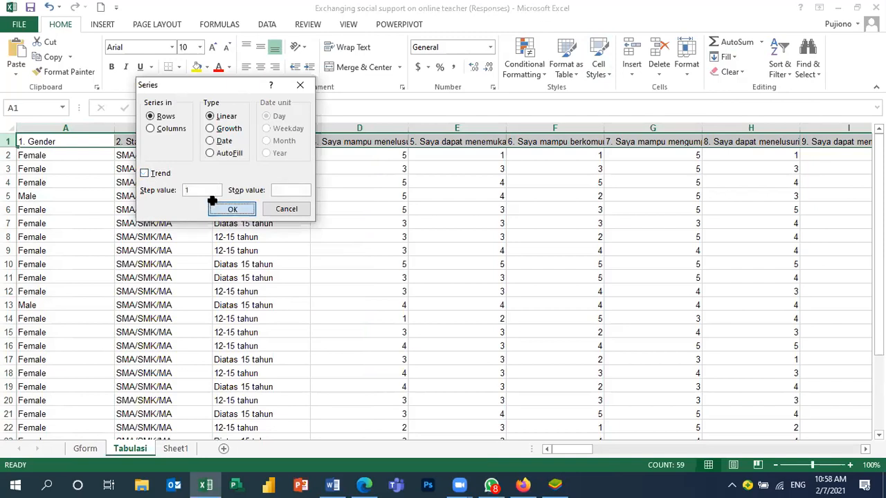
Replace the Gender header in A1 of Tabulasi with Q1 and fill it across row 1 to E1
double_click(70, 141)
drag(71, 141, 10, 141)
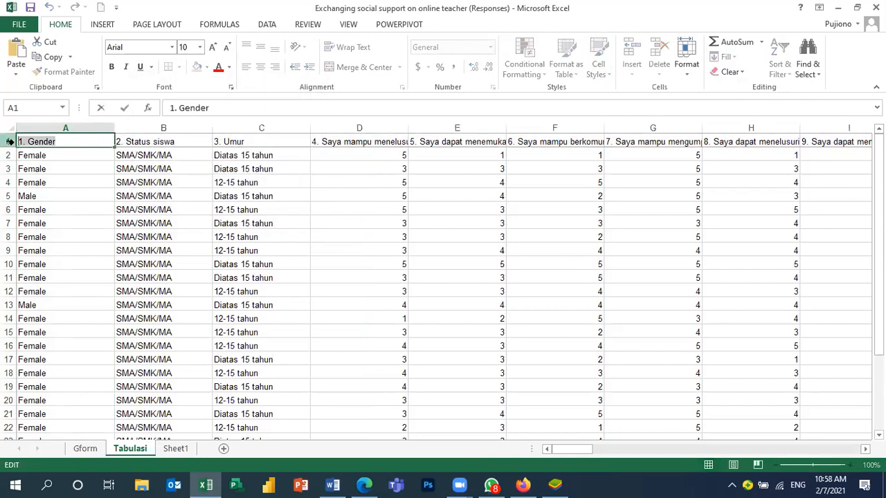
text(Q1)
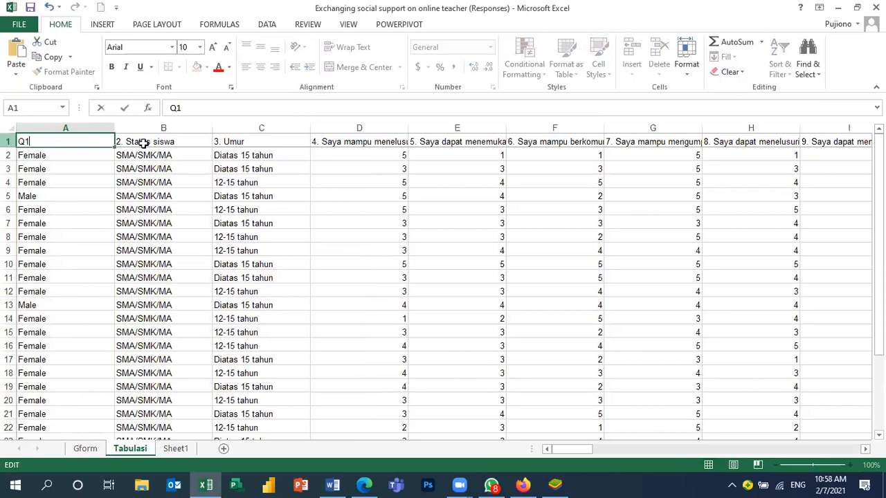
click(113, 144)
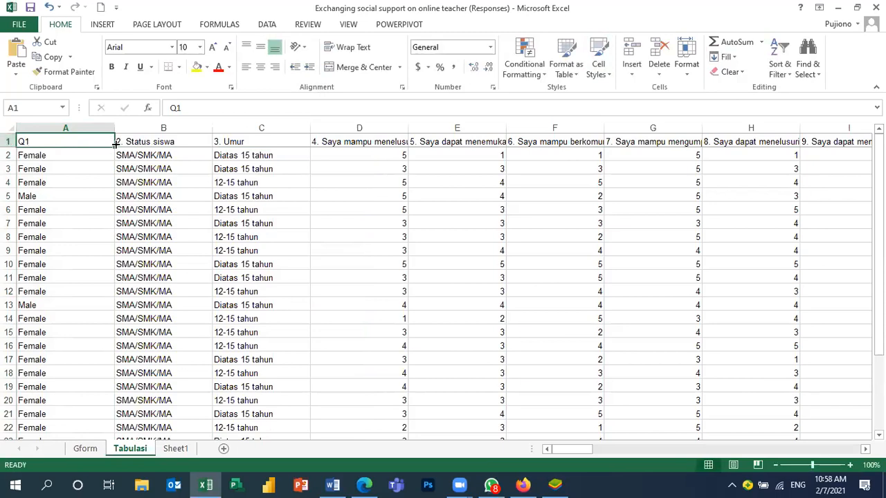
drag(114, 146, 495, 153)
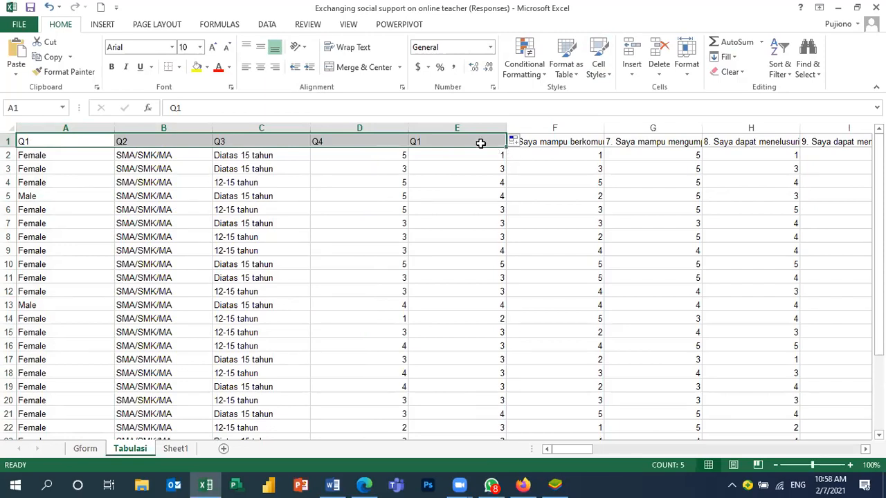
Correct the header in E1 to Q5 and fill the numbered series along row 1 to BI1
click(481, 143)
double_click(483, 143)
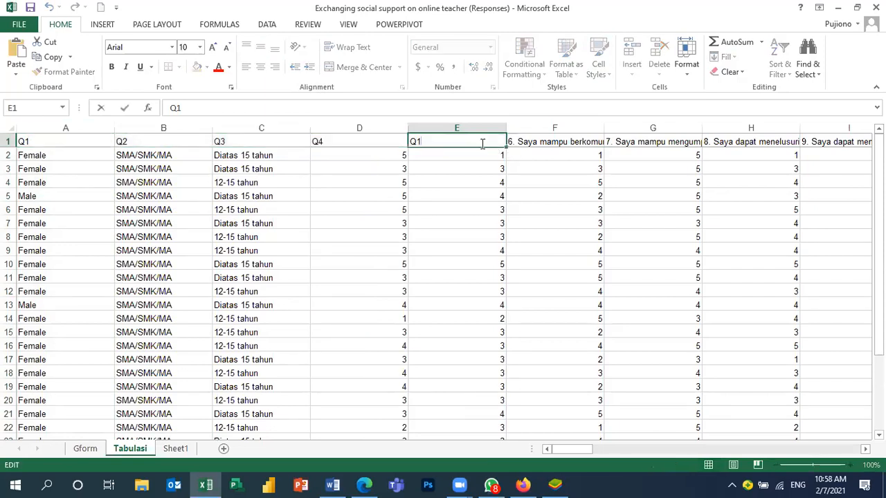
key(BackSpace)
text(5)
click(509, 164)
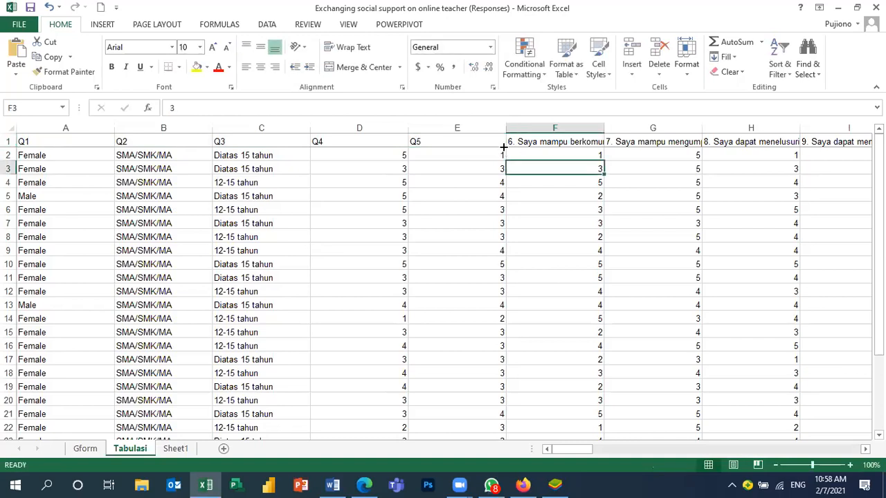
click(502, 144)
drag(506, 146, 589, 153)
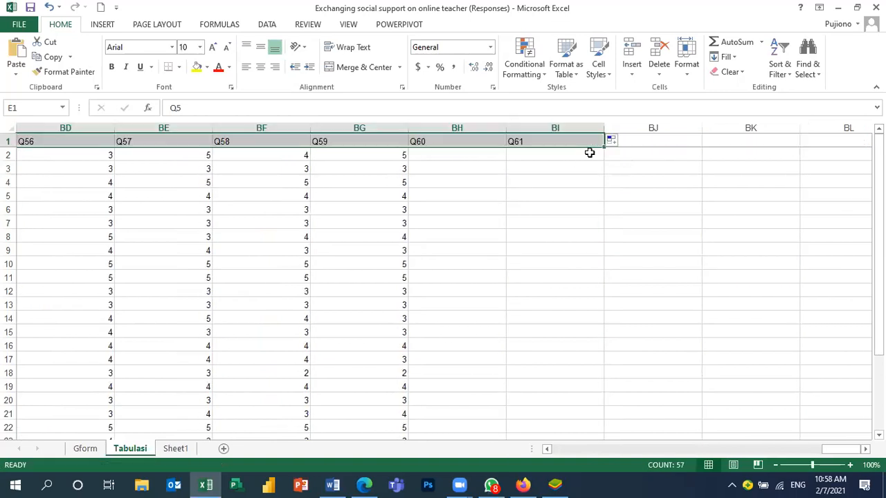
Delete the surplus columns BH and BI, headed Q60 and Q61
click(563, 188)
click(462, 178)
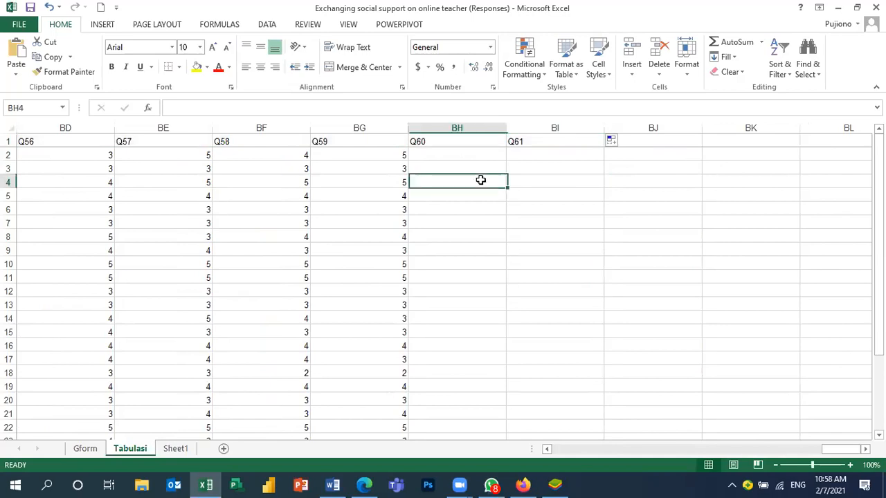
click(480, 143)
drag(483, 124, 555, 127)
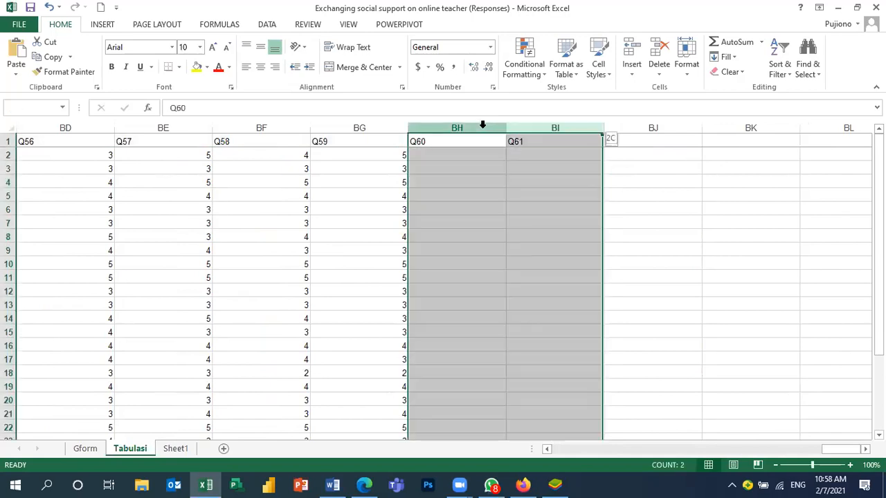
drag(482, 125, 482, 124)
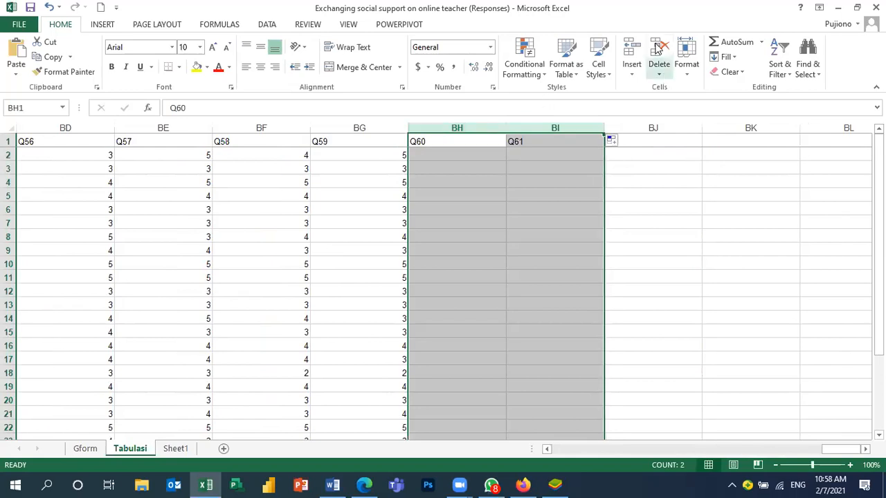
click(658, 48)
click(493, 183)
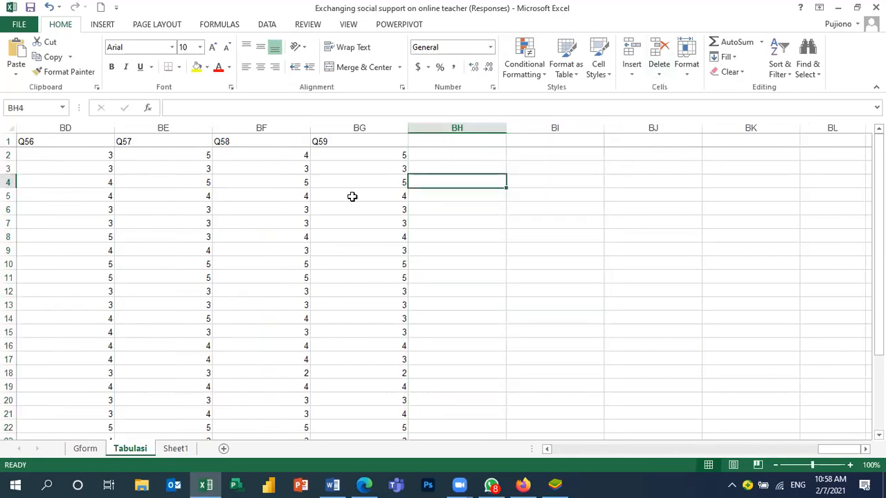
Review the renumbered question headers from the last data column back to column A
click(352, 196)
key(Left)
key(Left)
key(Left)
key(Left)
key(Left)
key(Left)
key(Left)
key(Left)
key(Left)
key(Left)
key(Left)
key(Left)
key(Left)
key(Left)
key(Left)
key(Left)
key(Left)
key(Left)
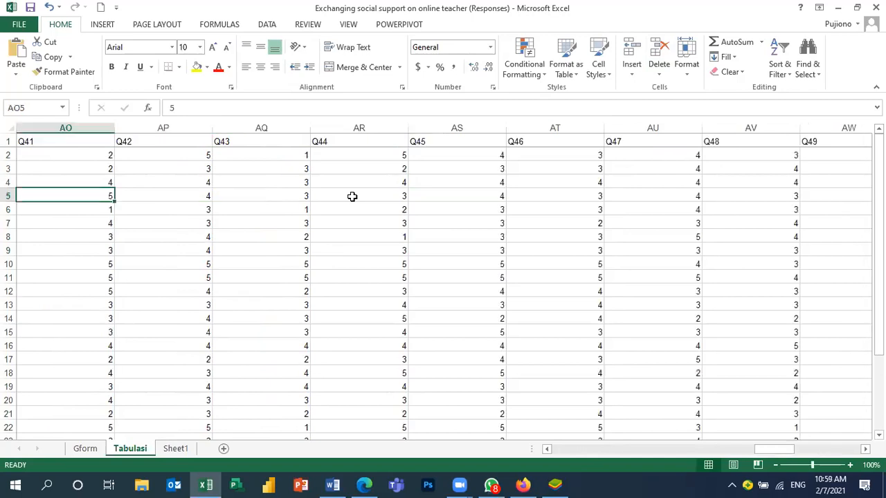
key(Left)
key(Left)
key(Left)
key(Left)
key(Left)
key(Left)
key(Left)
key(Left)
key(Left)
key(Left)
key(Left)
key(Left)
key(Left)
key(Left)
key(Left)
key(Left)
key(Left)
key(Left)
key(Left)
key(Left)
key(Left)
key(Left)
key(Left)
key(Left)
key(Left)
key(Left)
key(Left)
key(Left)
key(Left)
key(Left)
key(Left)
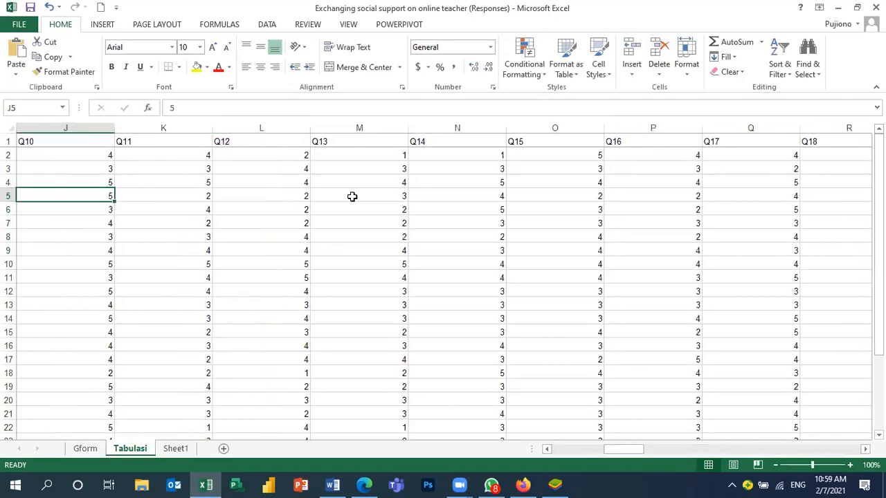
key(Left)
key(Left)
key(Left)
key(Left)
key(Left)
key(Left)
key(Left)
key(Left)
key(Left)
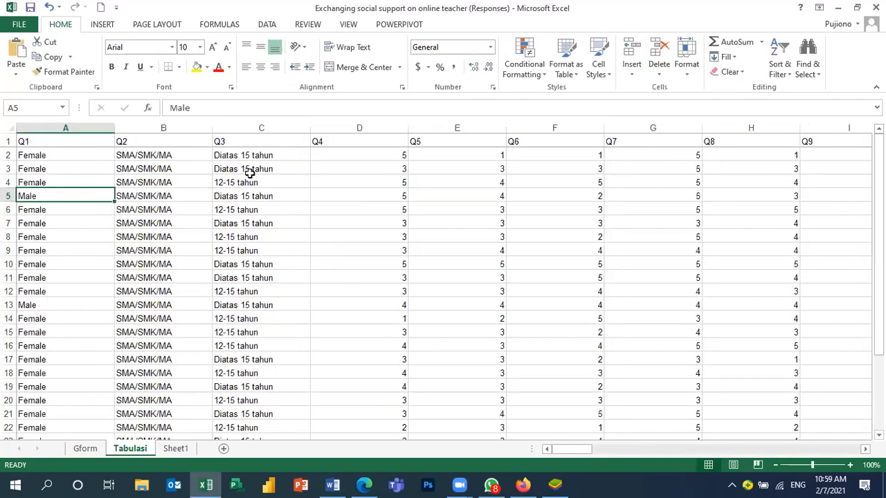
click(57, 168)
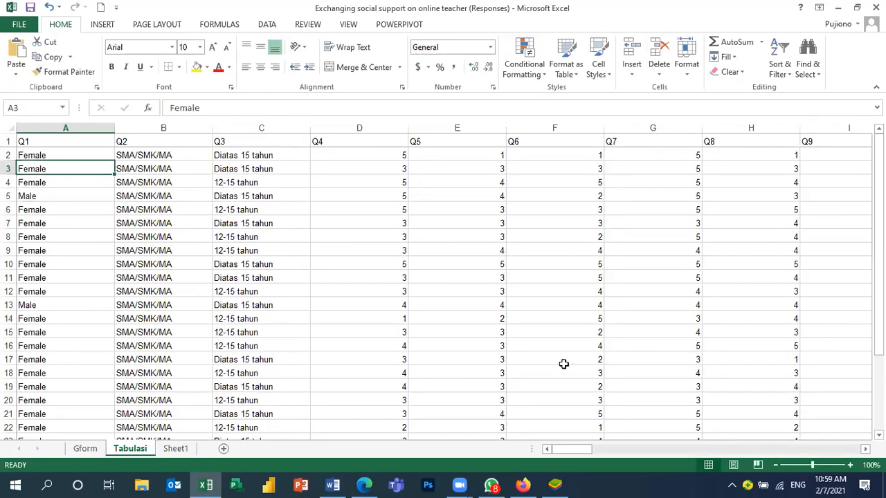
Enter the heading Keterangan Indikator in BK1, in the empty area beyond the survey data
drag(569, 452, 841, 450)
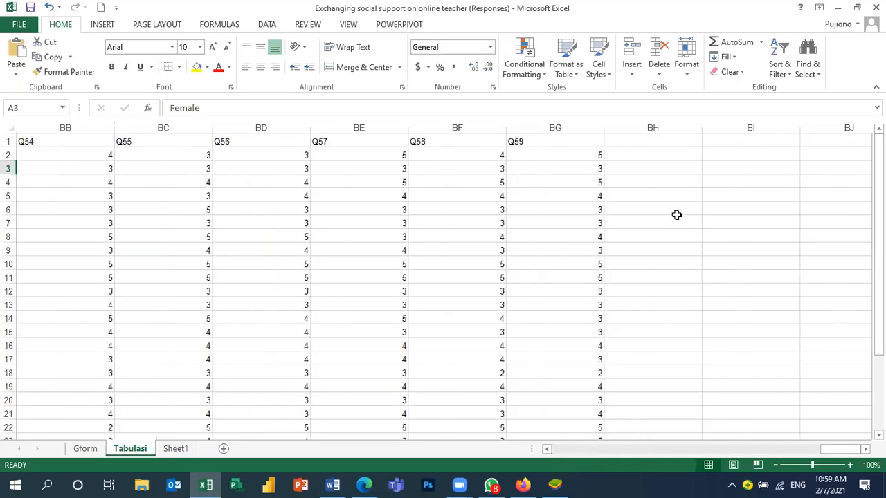
click(723, 158)
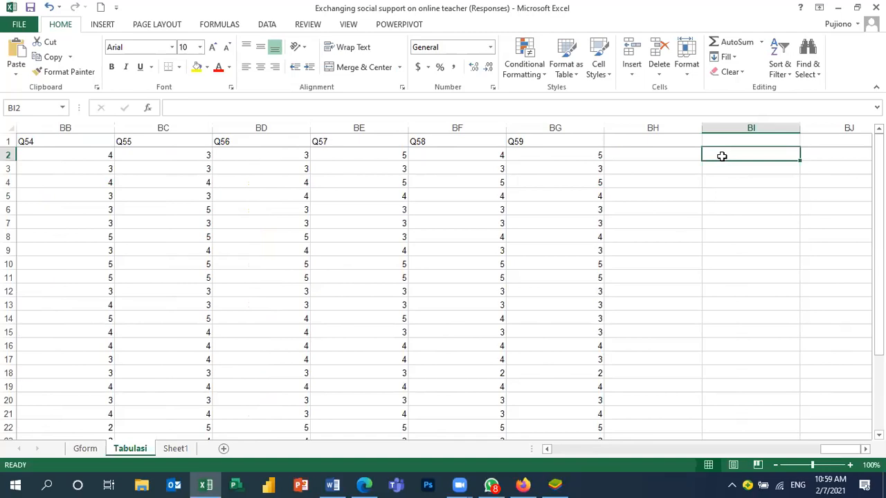
click(688, 155)
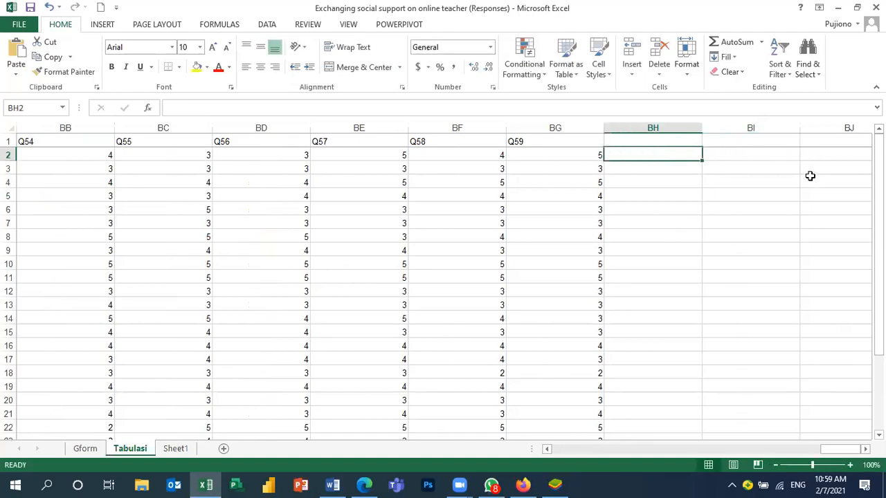
key(Right)
key(Right)
key(Right)
key(Right)
key(Right)
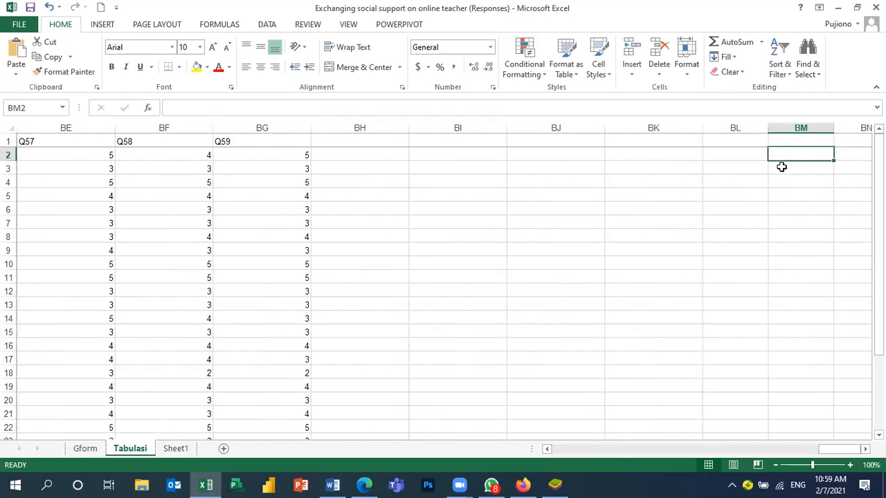
click(624, 152)
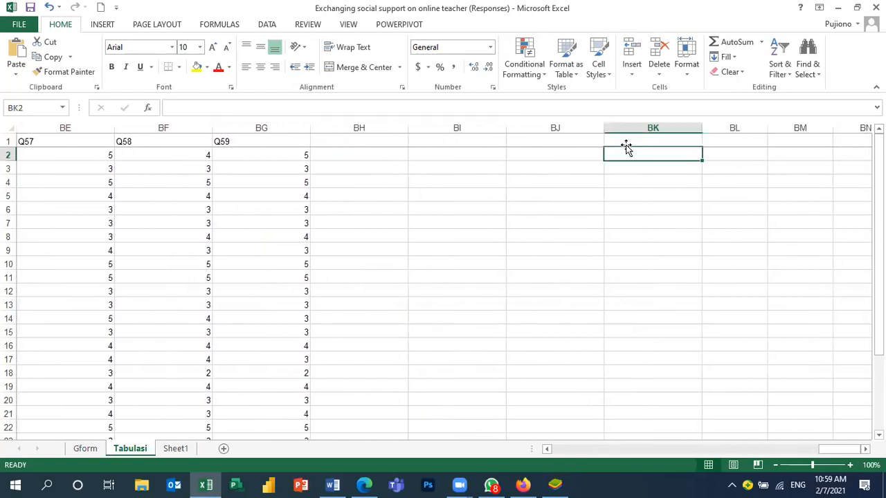
click(625, 139)
text(Keterangan Indikator)
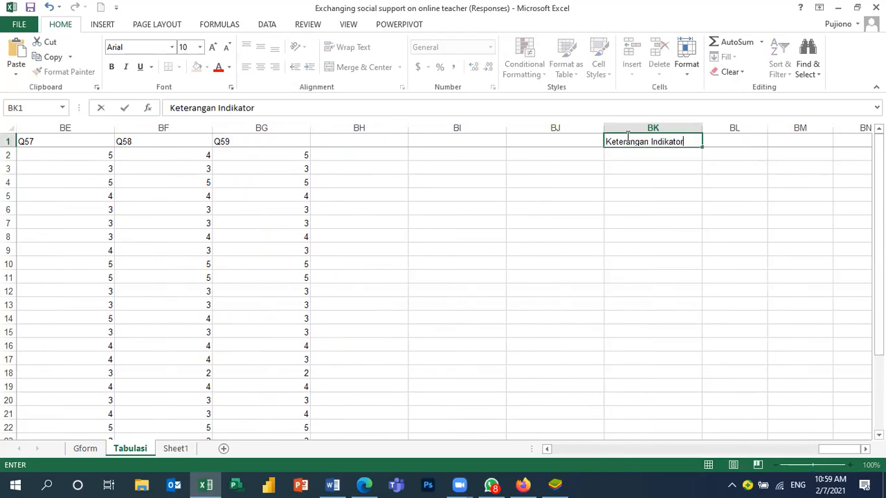
Add a Gender entry in BK2 and list Male with code 1 beside it
click(672, 155)
double_click(672, 155)
text(Gender)
key(Tab)
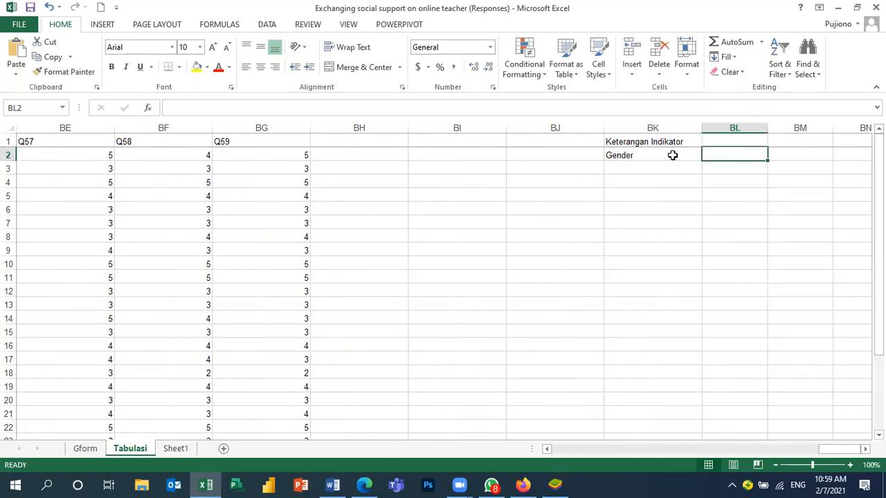
text(Male)
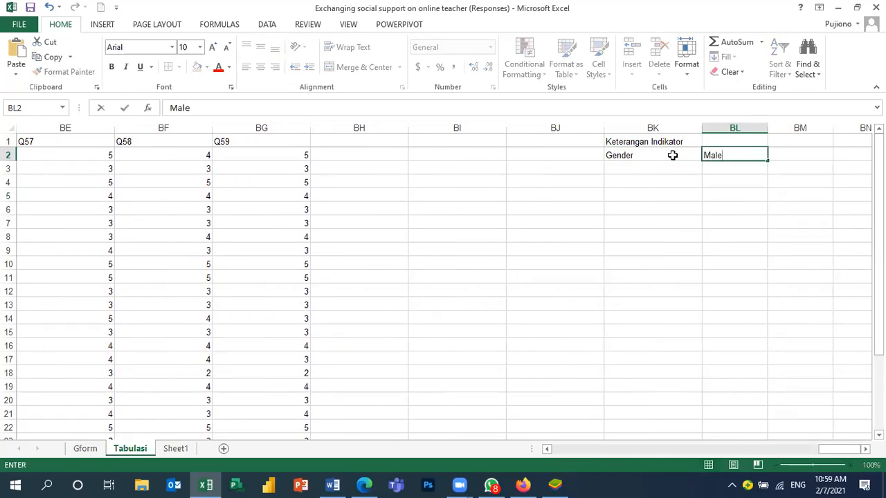
key(Tab)
text(1)
key(Return)
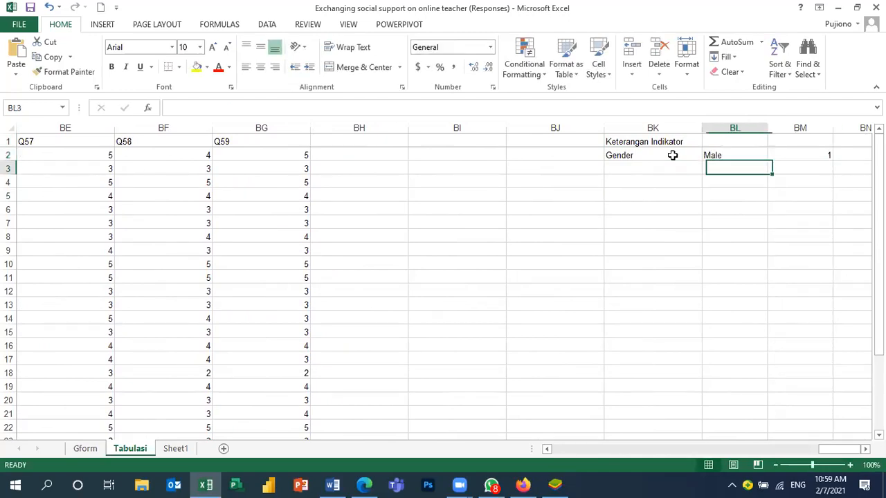
Add Female with code 2 under Male in the Gender key
text(Female)
key(ctrl+Return)
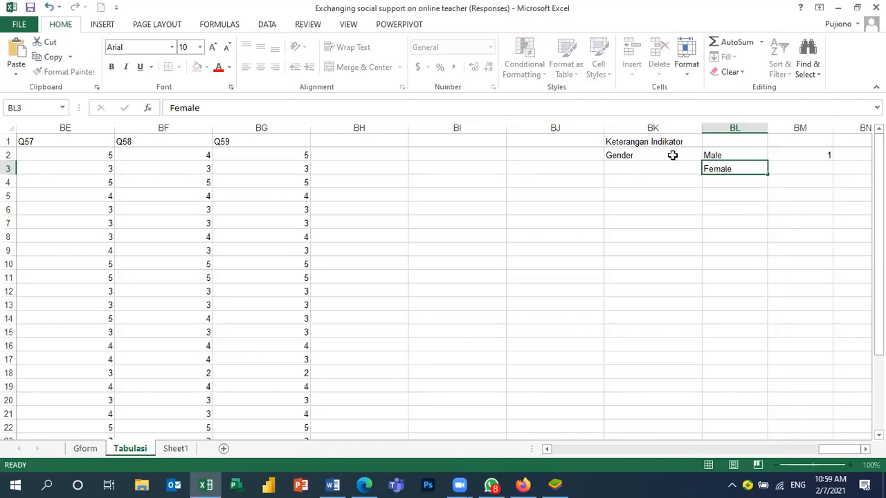
key(Tab)
text(2)
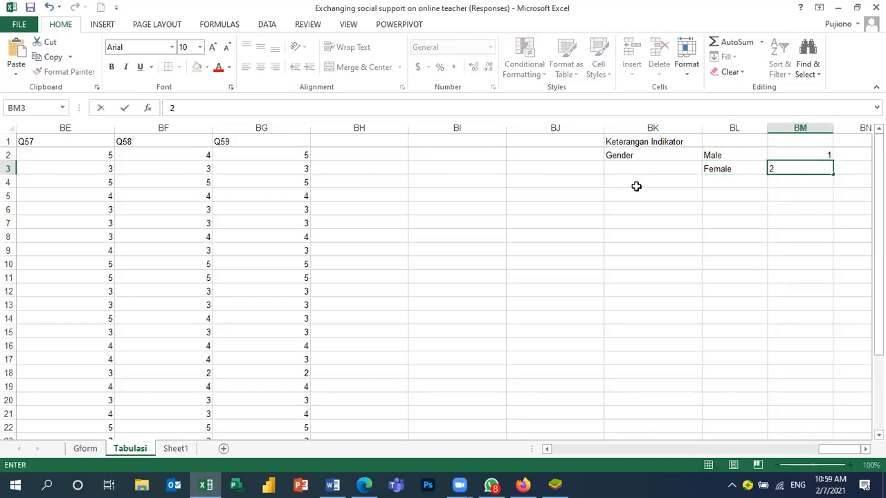
click(636, 187)
Add a Status Siswa entry in BK5 and list SMP with code 1 beside it
click(632, 197)
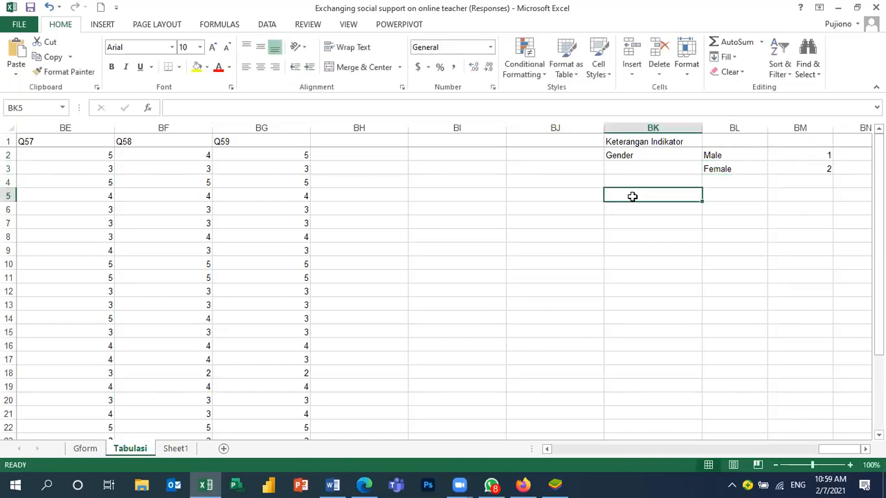
text(Sta)
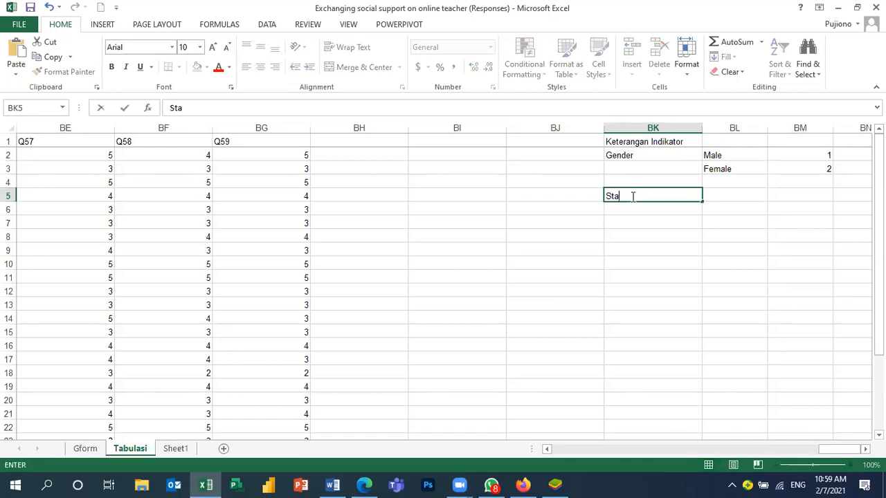
text(tus Siswa)
key(Tab)
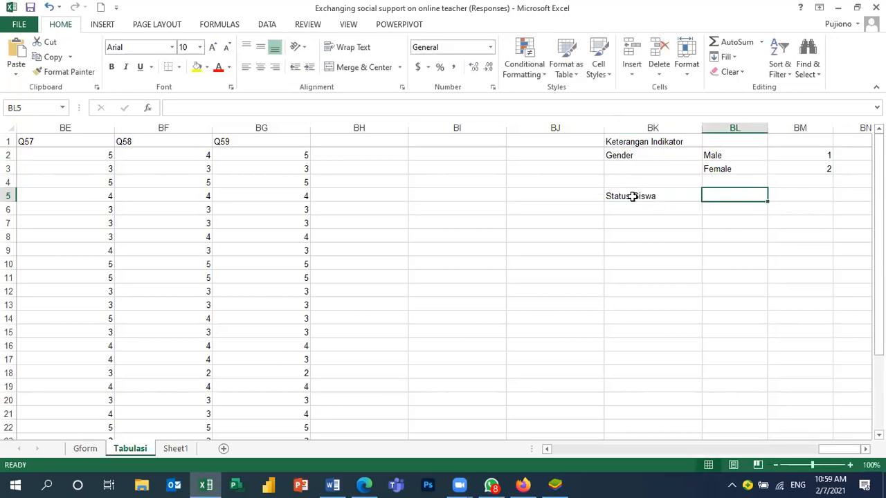
text(SMP)
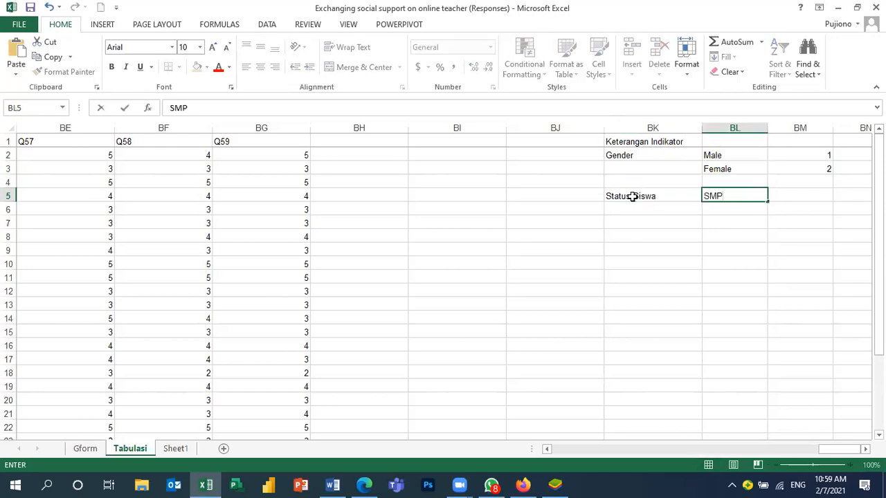
key(Tab)
text(1)
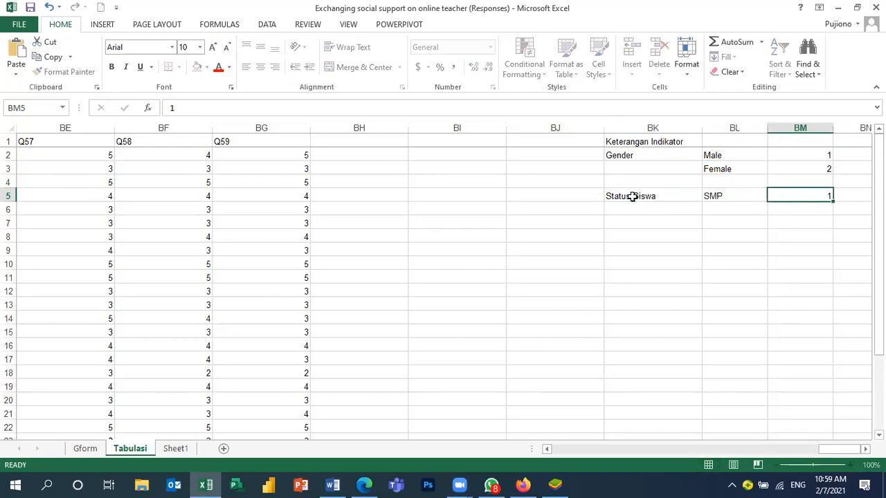
Add SMA with code 2 under SMP in the Status Siswa key
key(Return)
text(S)
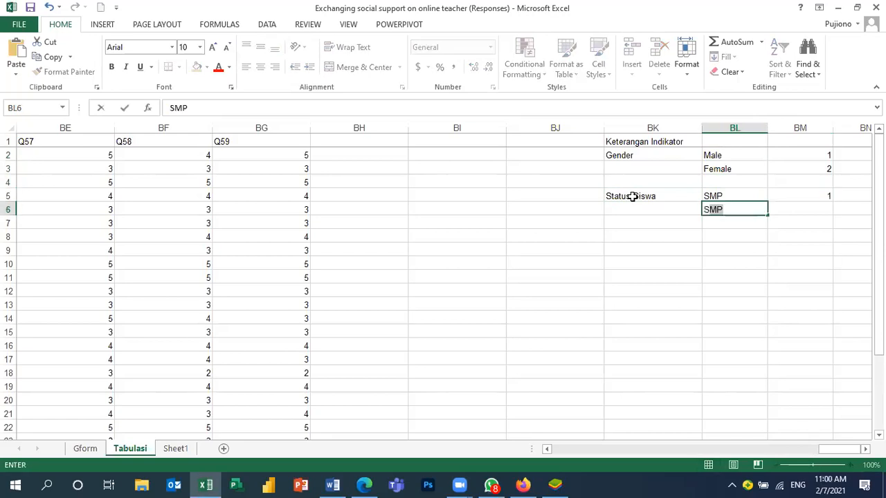
key(BackSpace)
text(MA)
key(Tab)
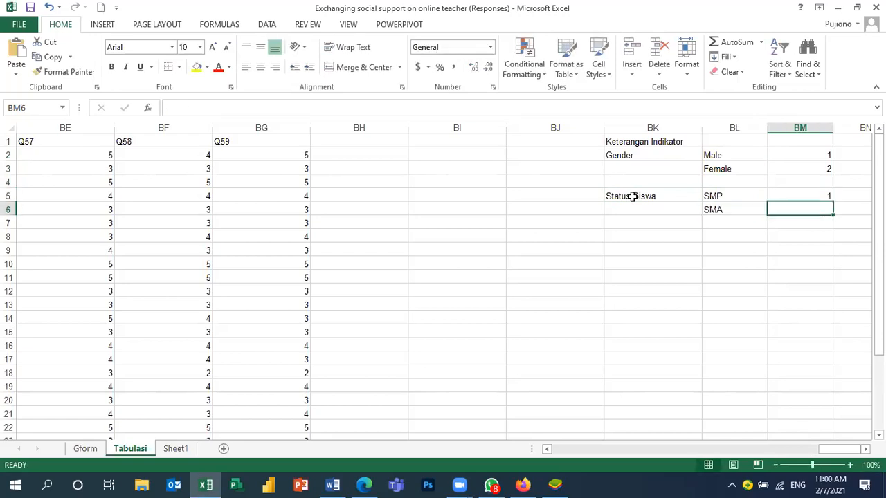
text(2)
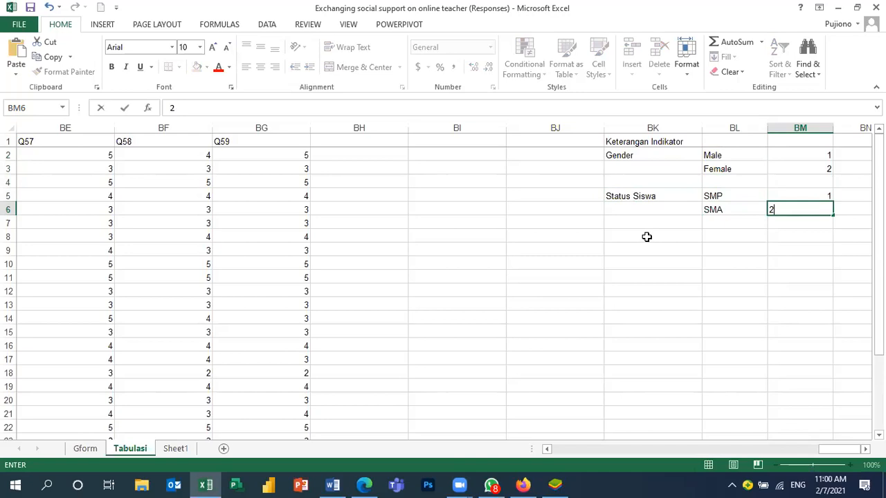
Add an Umur entry in BK8 and list Diatas 15 Tahun beside it
click(646, 237)
text(Umur)
key(Tab)
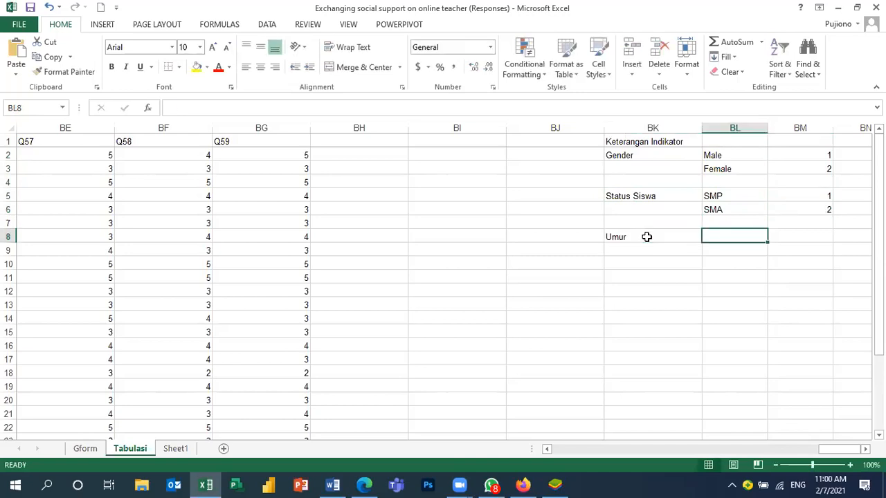
text(Diatas)
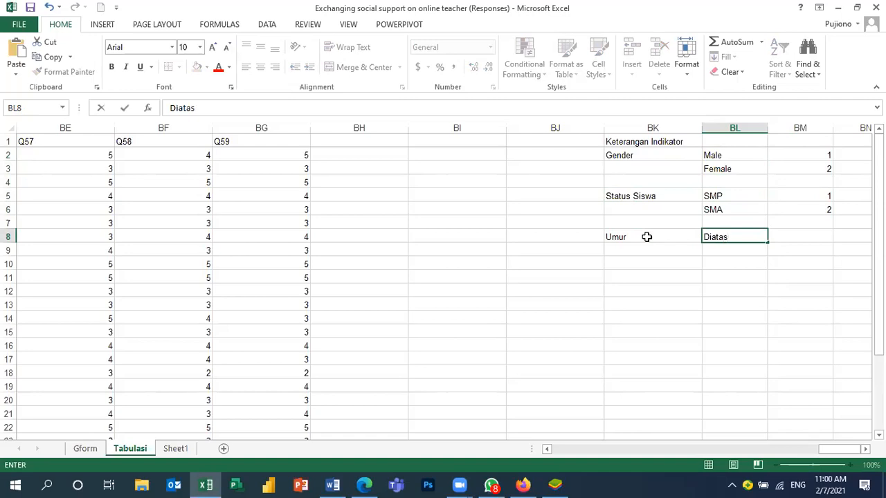
text( 15 Taha)
key(BackSpace)
text(un)
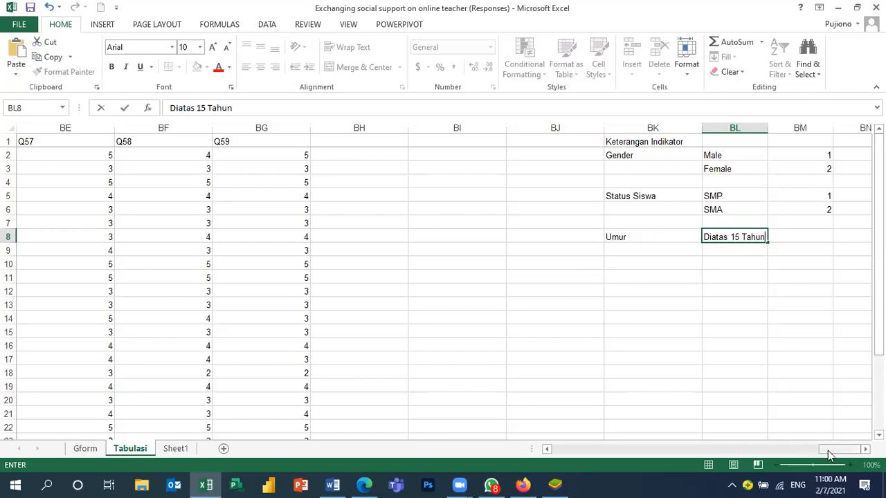
List Antara 12 - 15 Tahun and Dibawah 15 Tahun under the first Umur category, and widen column BL to fit the labels
drag(847, 451, 837, 451)
click(735, 251)
text(Antar)
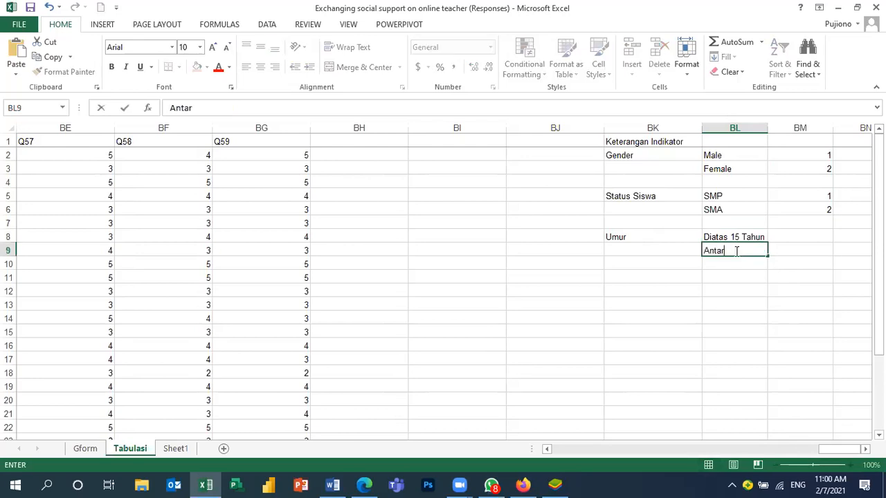
text(a 12 - 15 Tahun)
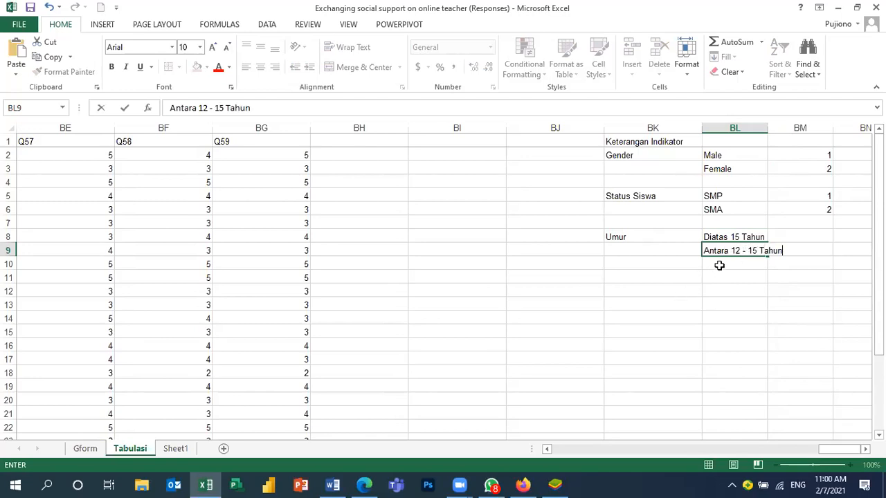
click(720, 265)
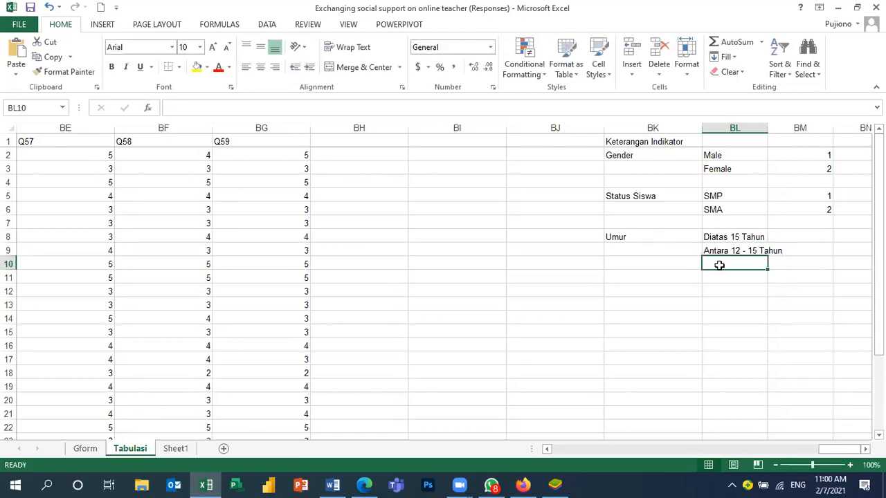
text(Dibawah)
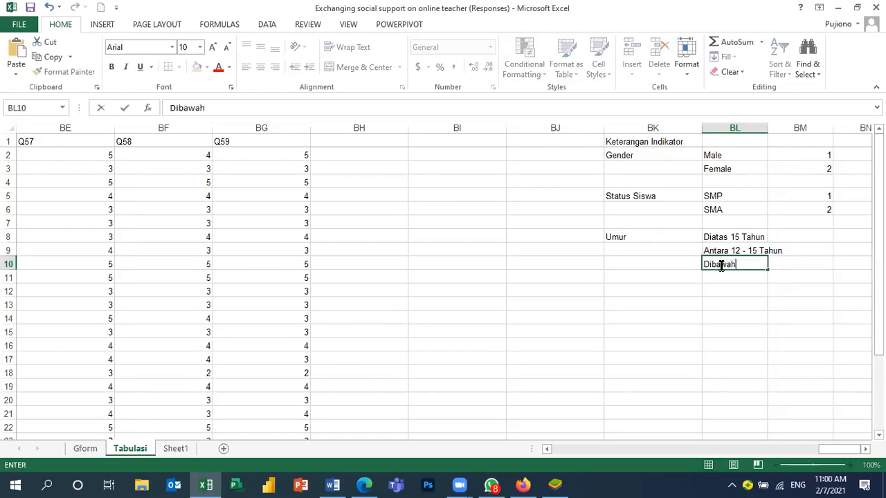
text( 15 Tahun)
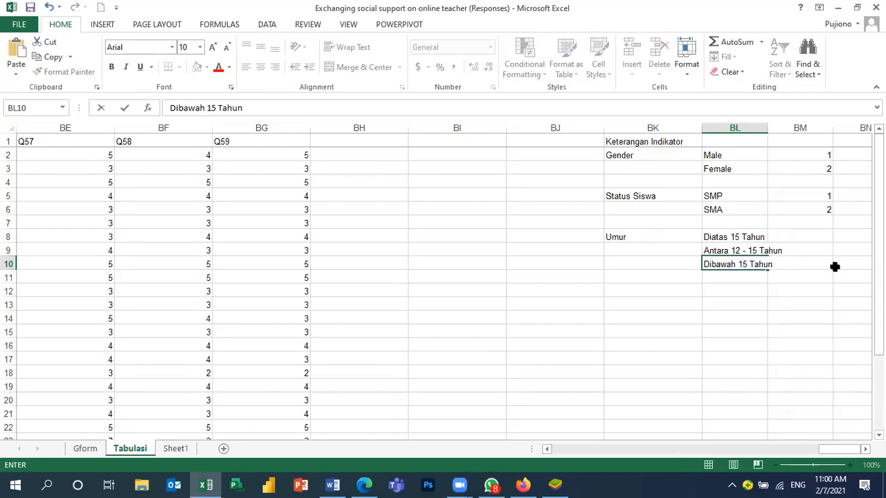
key(F2)
click(824, 238)
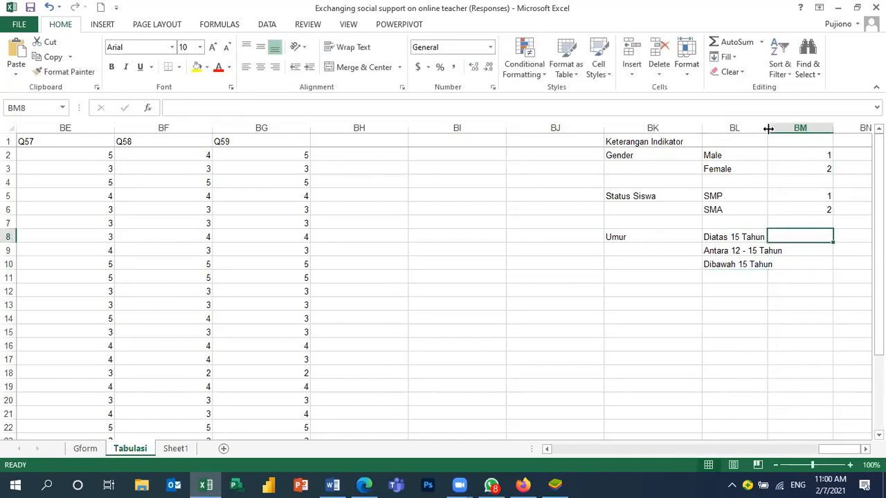
drag(784, 133, 786, 132)
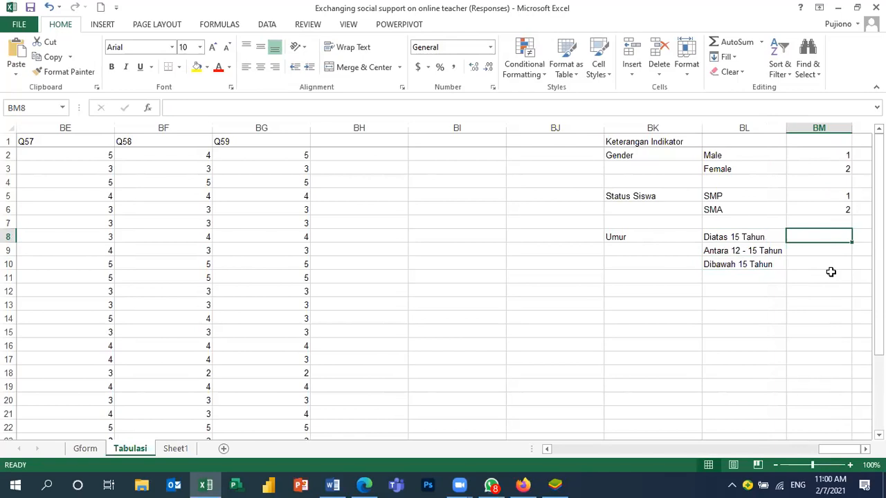
Enter codes 3, 2 and 1 in BM8 to BM10 for the three Umur categories, from oldest to youngest
text(3)
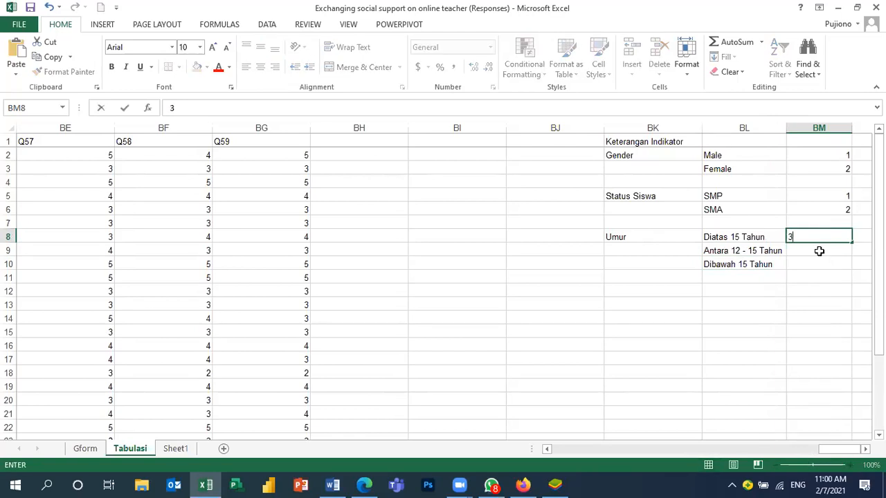
key(BackSpace)
text(1)
key(BackSpace)
text(3)
key(Return)
text(2)
key(Return)
text(1)
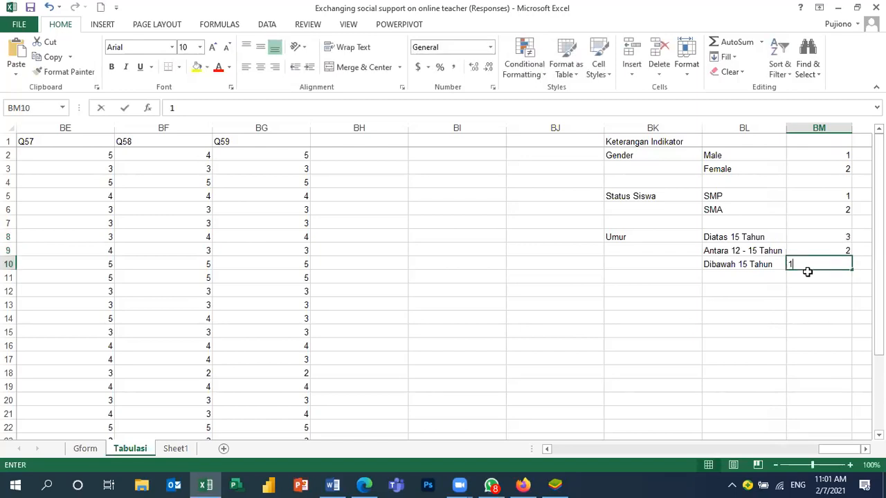
key(Return)
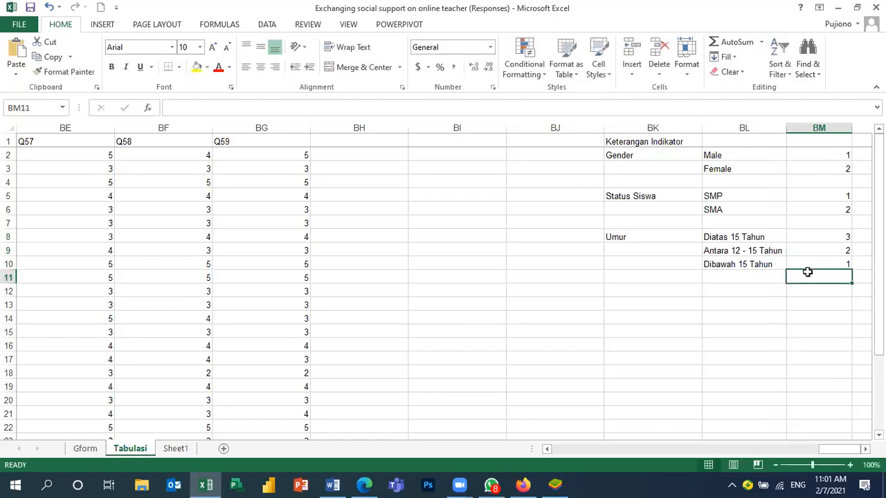
Check the Q3 age answers and correct the lowest Umur category in BL10 to Dibawah 12 Tahun
click(637, 293)
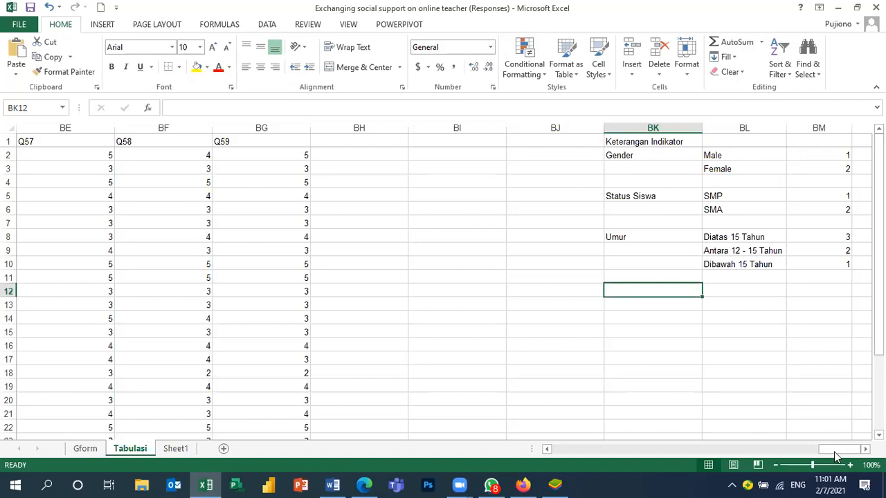
drag(834, 452, 556, 476)
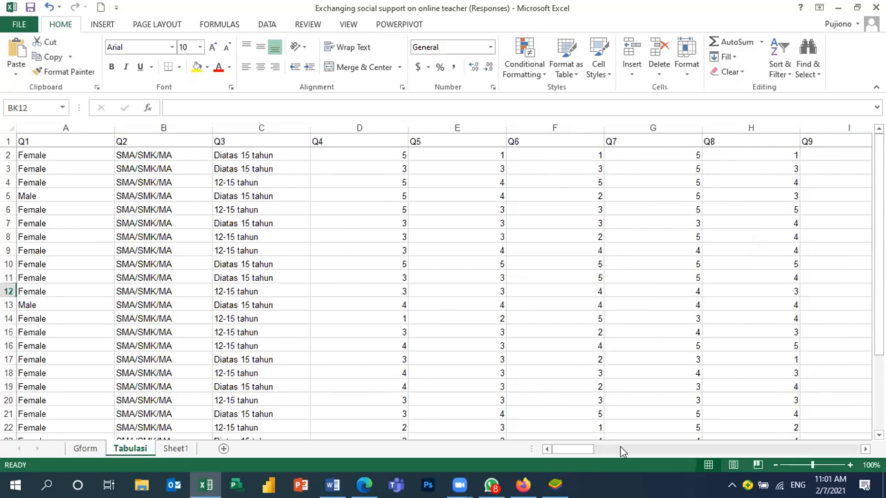
drag(584, 451, 855, 450)
double_click(747, 264)
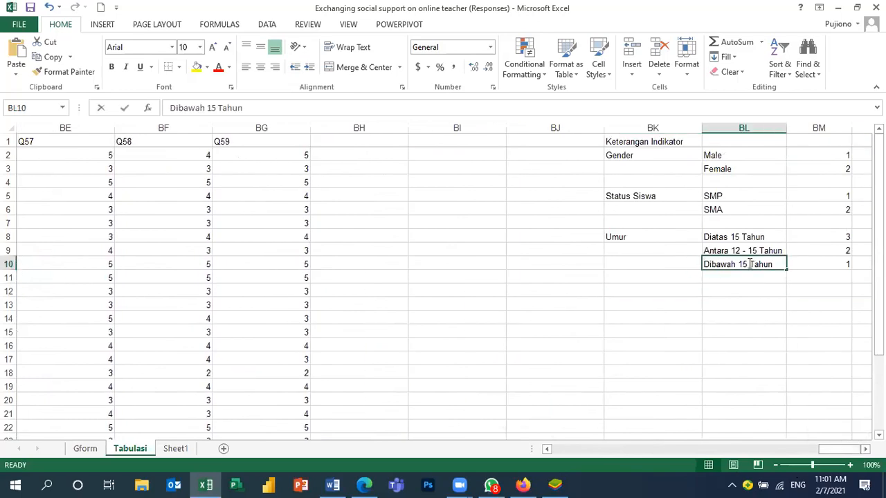
key(BackSpace)
key(BackSpace)
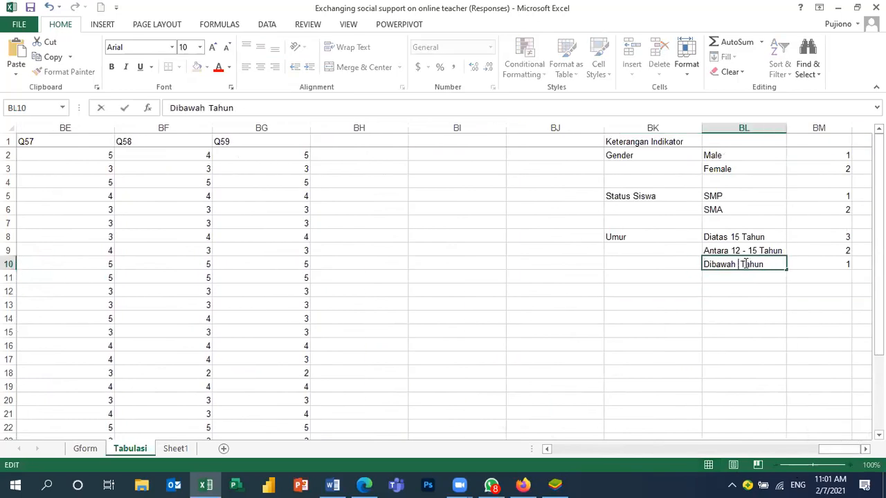
text(12)
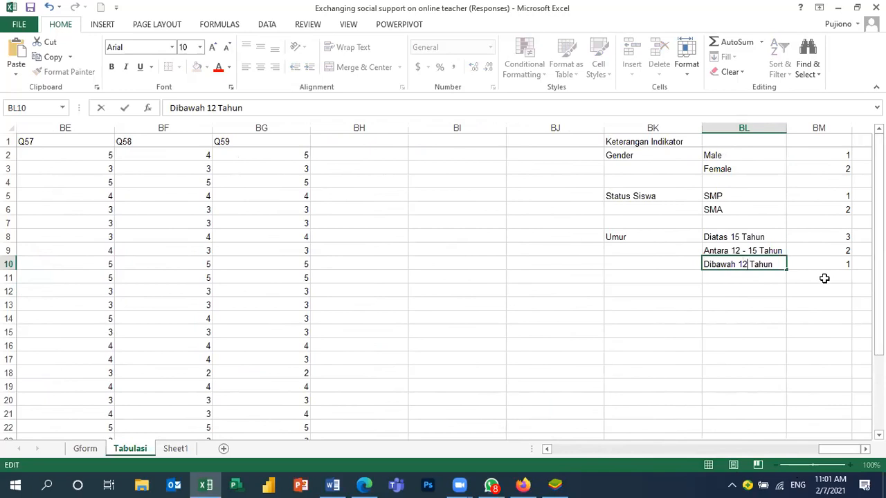
click(798, 283)
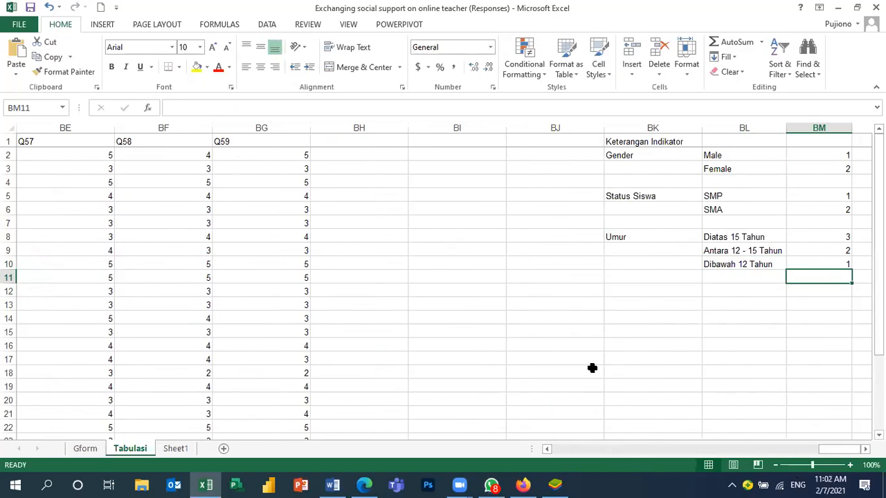
Review the Q1 to Q3 answers, then switch to Firefox and examine the gender, student status and age options in the Google Forms response summary
click(732, 327)
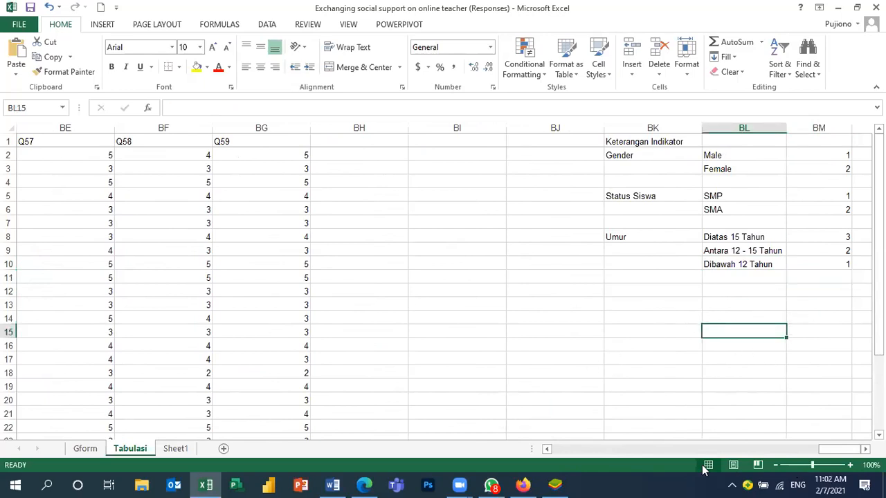
drag(823, 450, 832, 449)
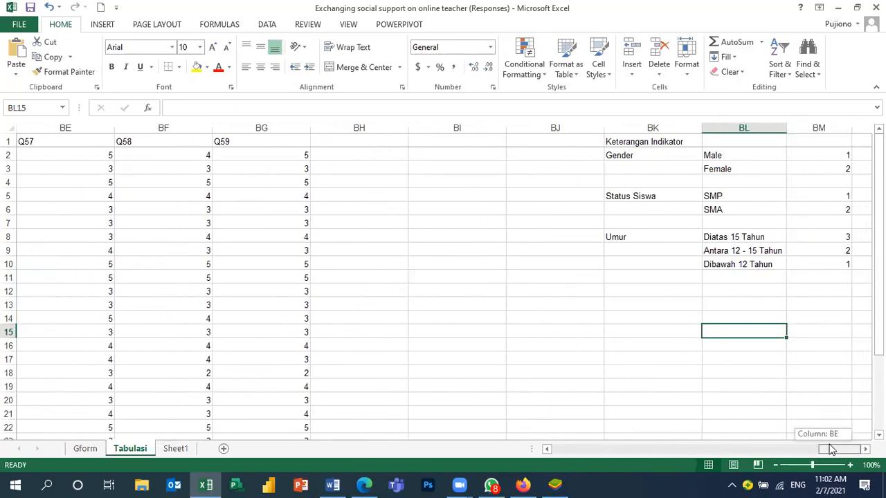
drag(831, 449, 563, 457)
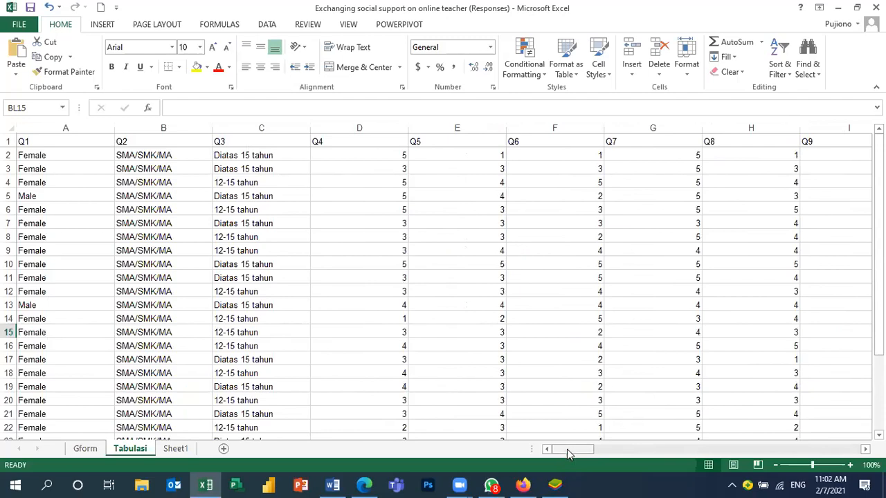
click(567, 450)
drag(879, 210, 879, 222)
click(525, 485)
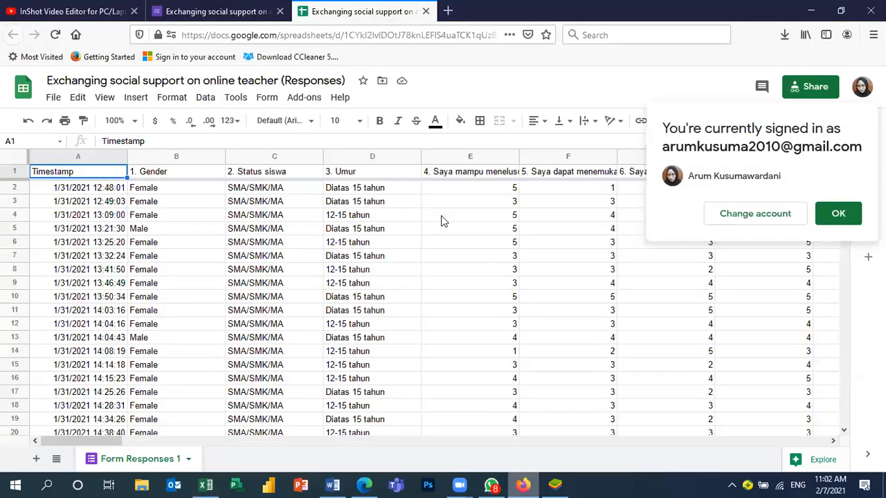
key(ctrl+shift+Tab)
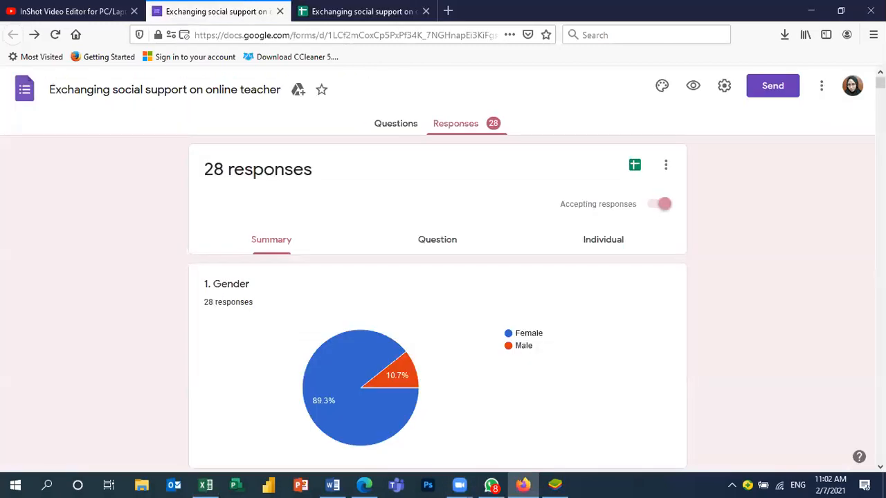
scroll(443, 277, down, 1)
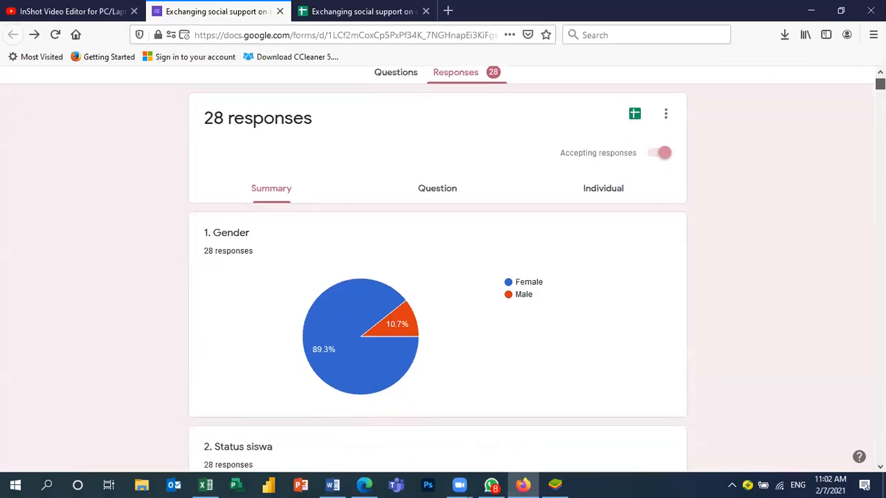
scroll(443, 277, down, 6)
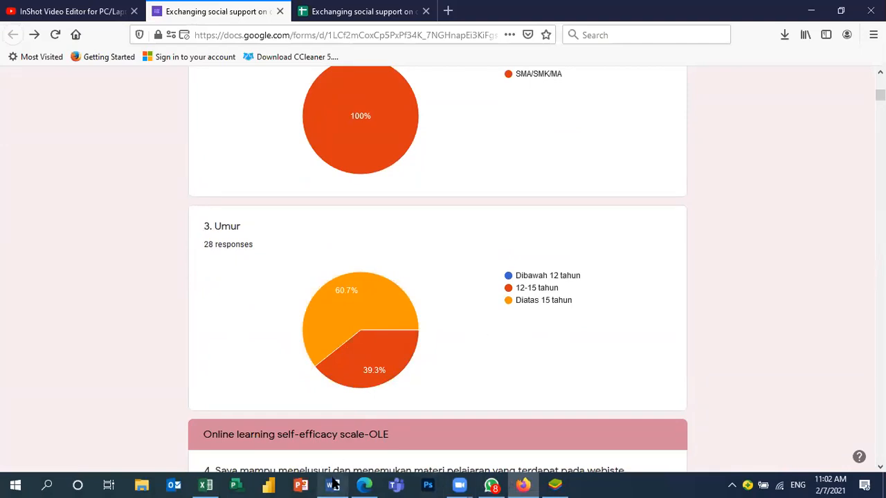
Switch back to Excel and review the Keterangan Indikator codes before returning to the Q1 column
click(206, 484)
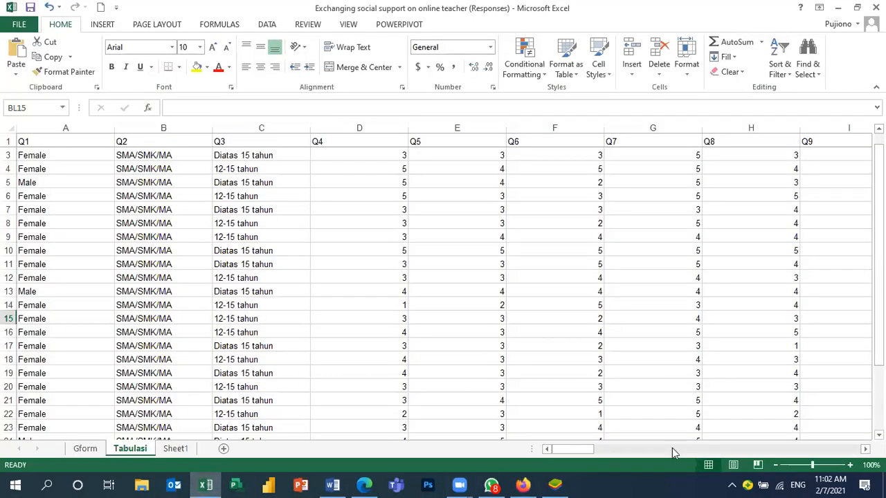
drag(590, 452, 856, 449)
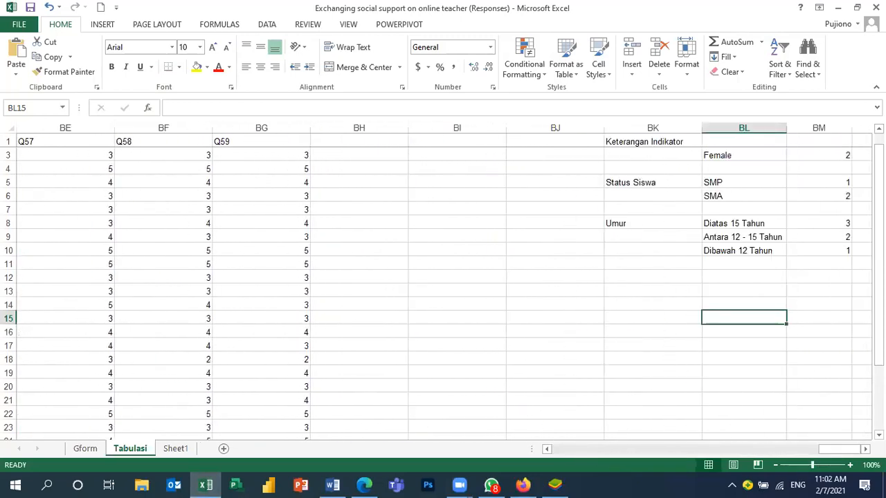
click(695, 372)
drag(833, 451, 561, 449)
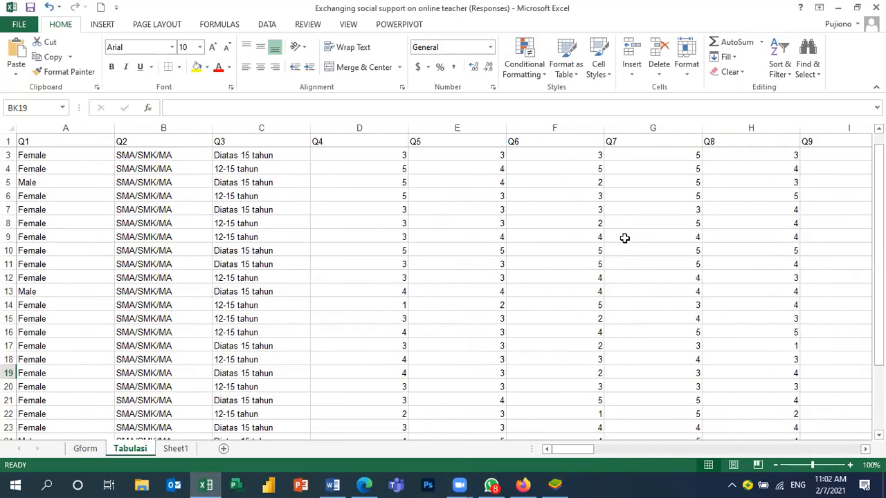
Replace the Female answer in A3 of the Q1 column with code 2
click(44, 167)
click(46, 152)
double_click(46, 153)
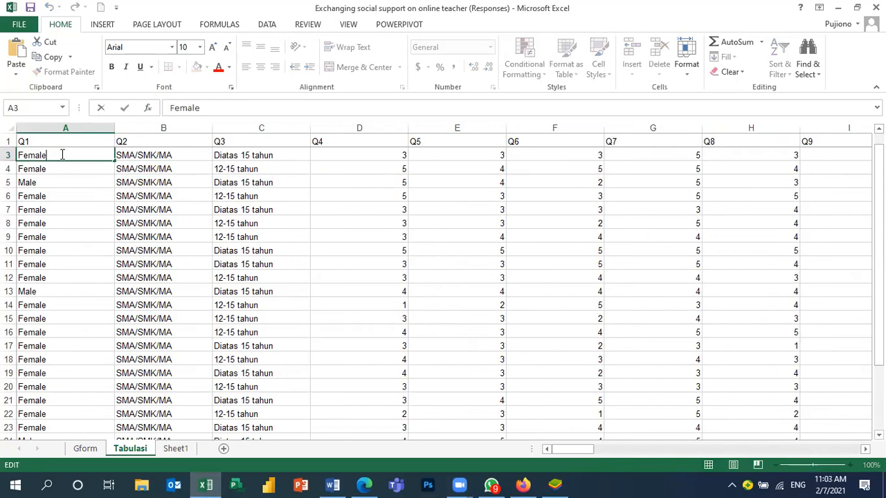
key(BackSpace)
key(BackSpace)
key(BackSpace)
key(BackSpace)
key(BackSpace)
key(BackSpace)
text(22)
key(BackSpace)
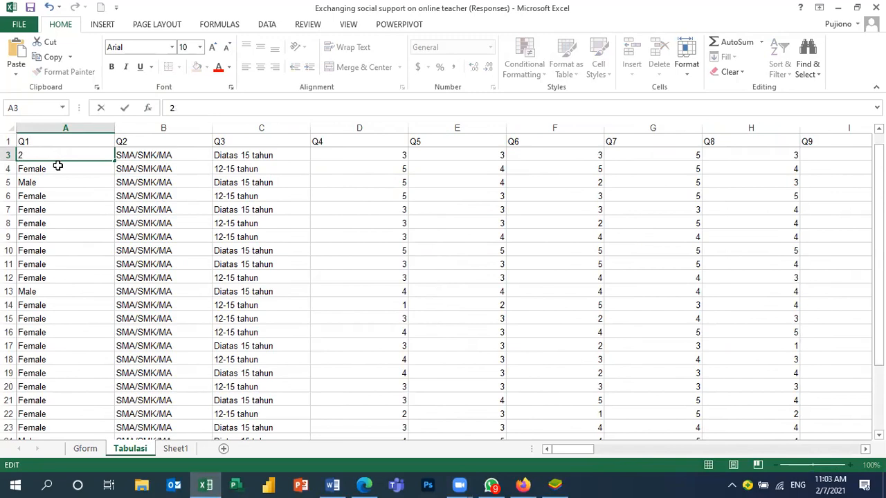
key(Return)
Replace the Q1 gender answers in A4 through A6 with codes 2, 1 and 2
text(2)
key(Return)
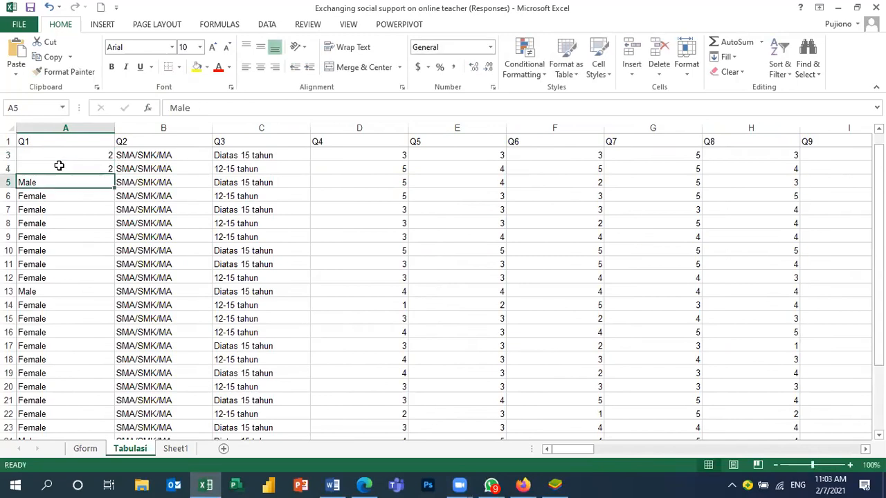
text(1)
key(Return)
text(2)
key(Return)
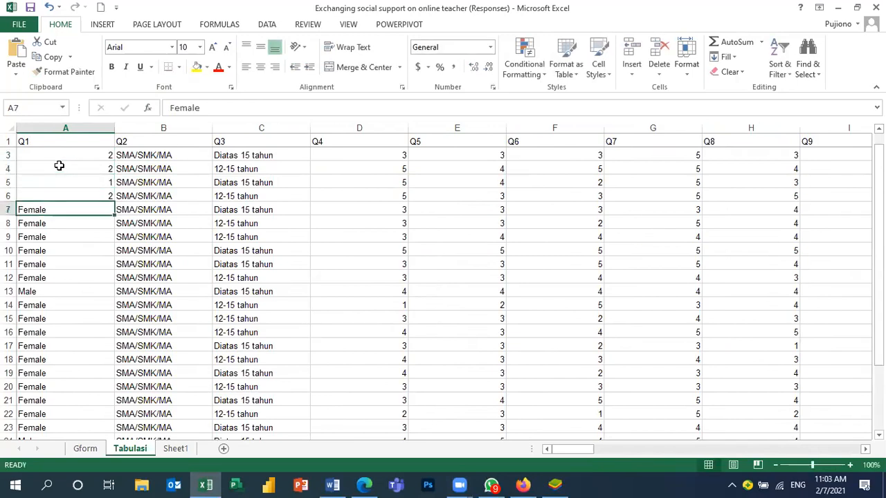
Code the Q1 gender answers in A7 through A12 as 2 and the one in A13 as 1
text(2)
key(Return)
text(2)
key(Return)
text(2)
key(Return)
text(2)
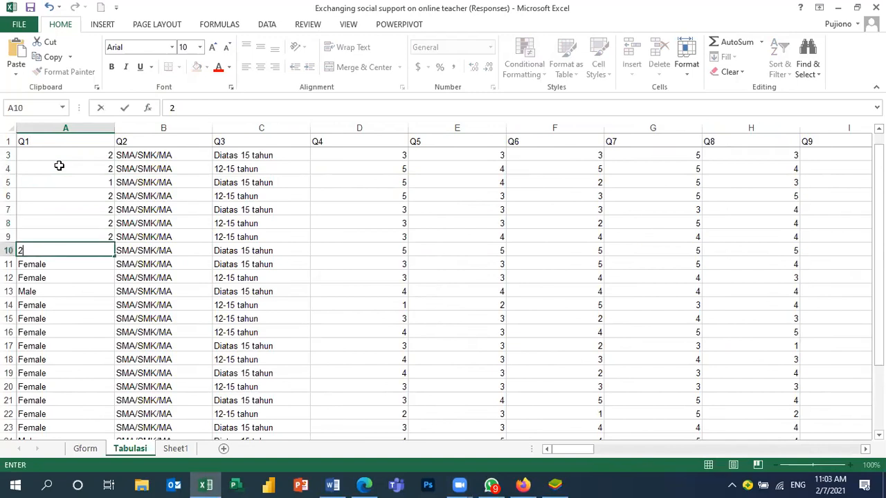
key(Return)
text(2)
key(Return)
text(2)
key(Return)
text(1)
key(Return)
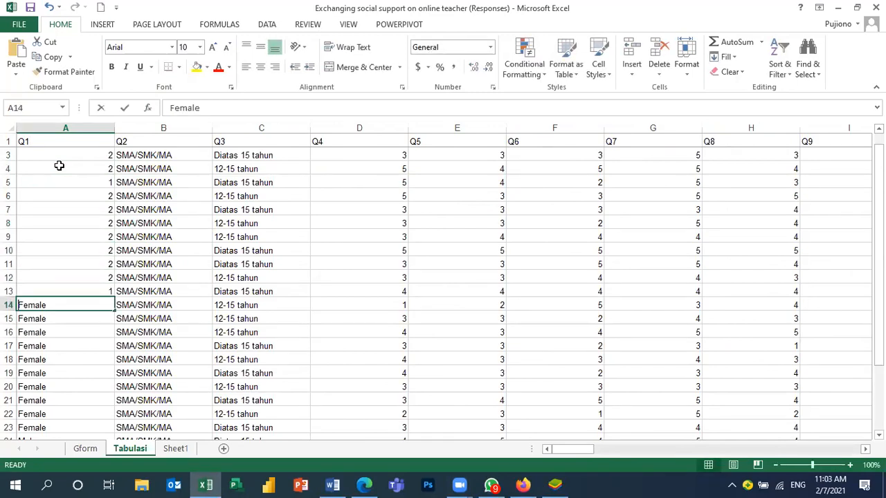
Enter code 2 in A14 of the Q1 column and fill it down through A23
text(2)
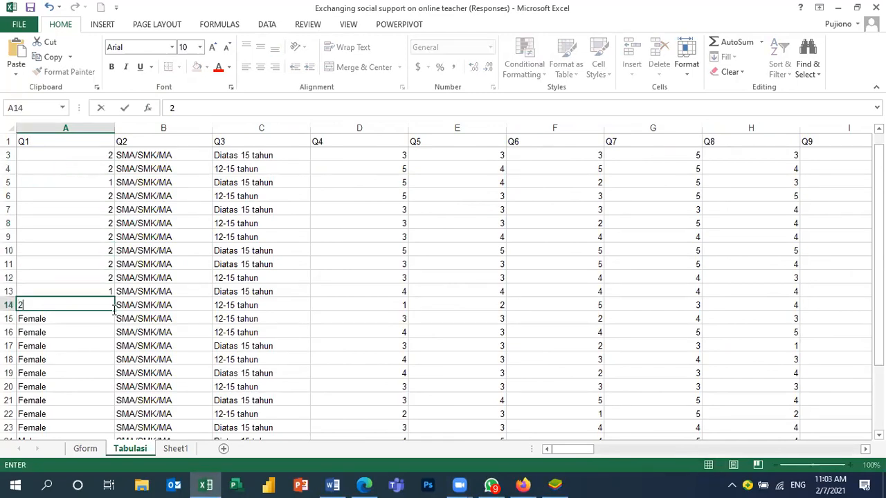
key(ctrl+Return)
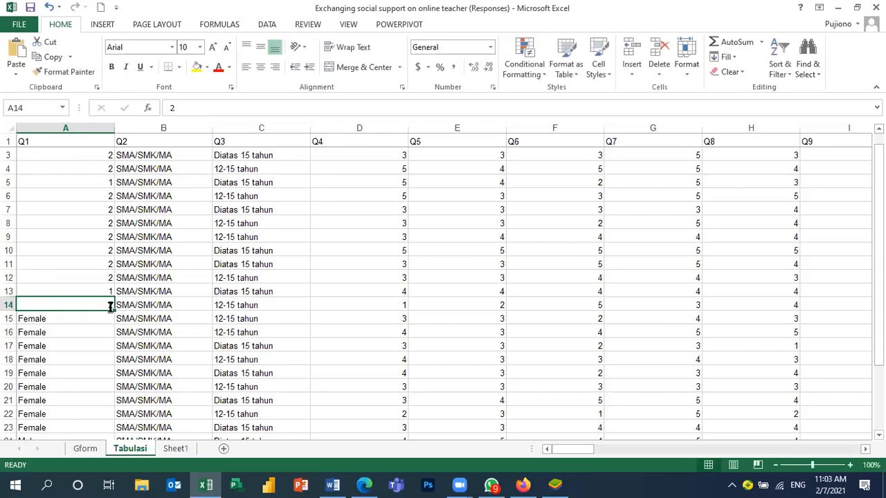
key(F2)
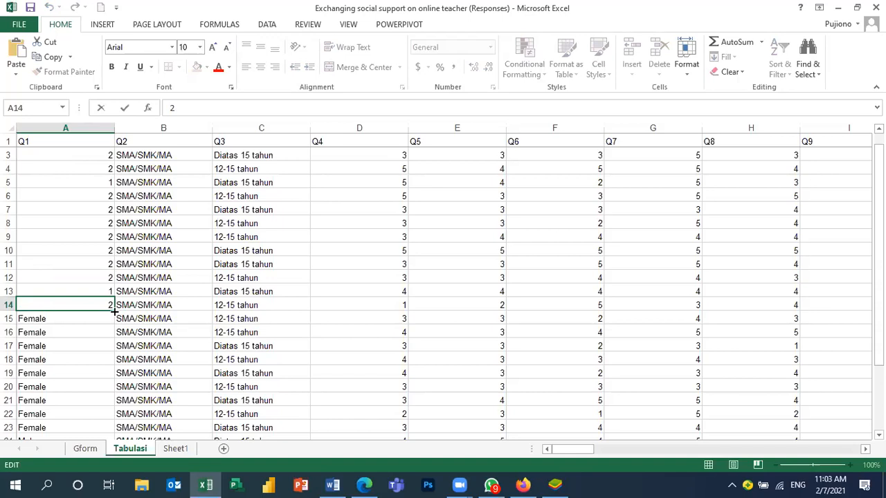
drag(106, 431, 103, 428)
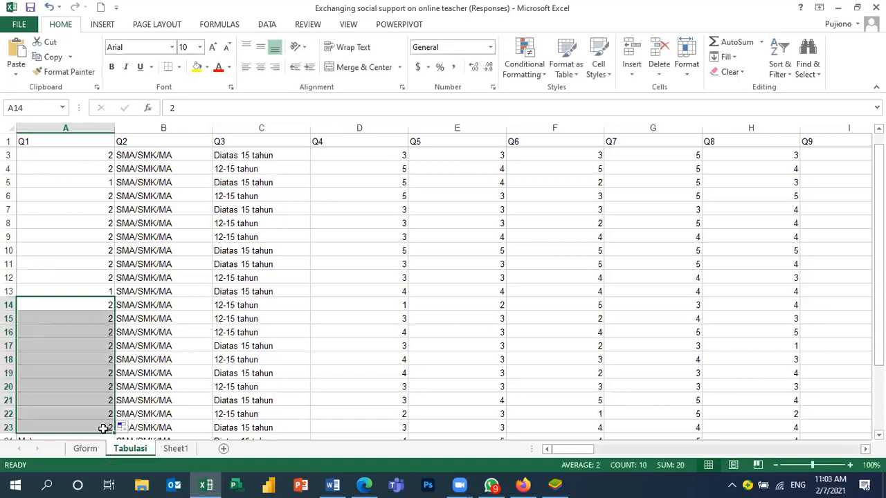
click(103, 429)
Code the Male answer in A24 as 1 and the Female answers in A25 through A29 as 2
key(Down)
key(Down)
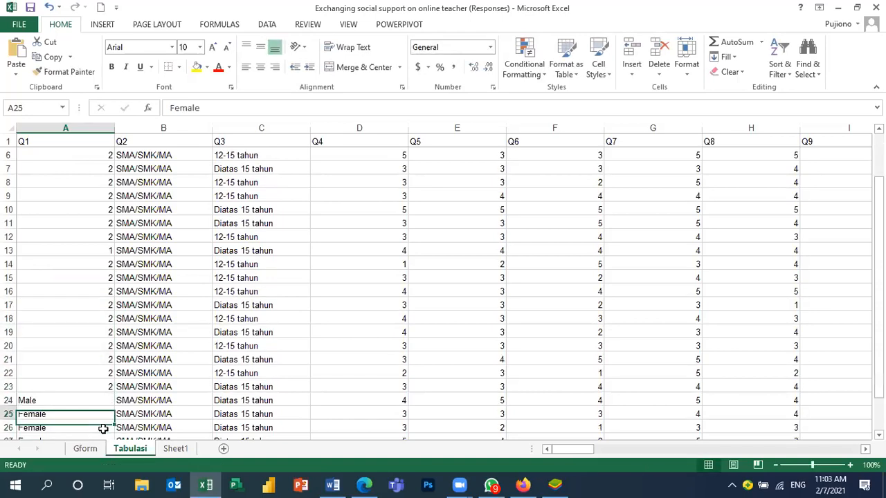
key(Up)
text(1)
key(Down)
text(2)
key(Down)
text(2)
key(Down)
key(Down)
key(Up)
text(2)
key(Down)
text(2)
key(Down)
text(2)
key(Down)
key(Right)
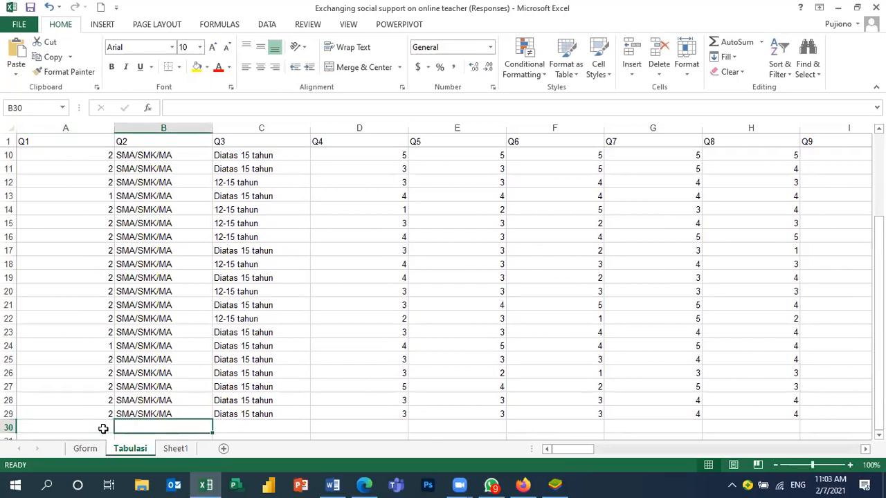
Replace the SMA/SMK/MA answers in the Q2 column with code 2, filling down from B2 through B29
click(144, 406)
key(Up)
key(Up)
key(Up)
key(Up)
key(Up)
key(Up)
key(Up)
key(Up)
key(Up)
key(Up)
key(Up)
key(Up)
key(Up)
key(Up)
key(Up)
key(Up)
key(Up)
key(Up)
key(Up)
key(Up)
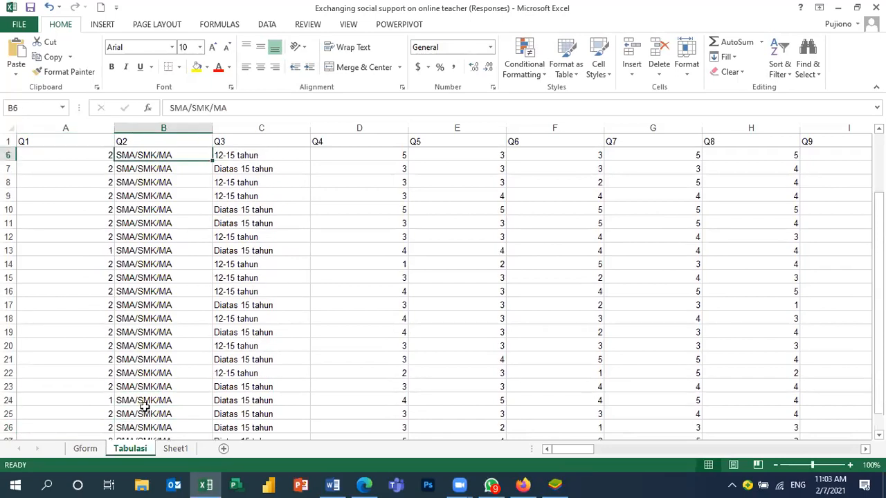
key(Down)
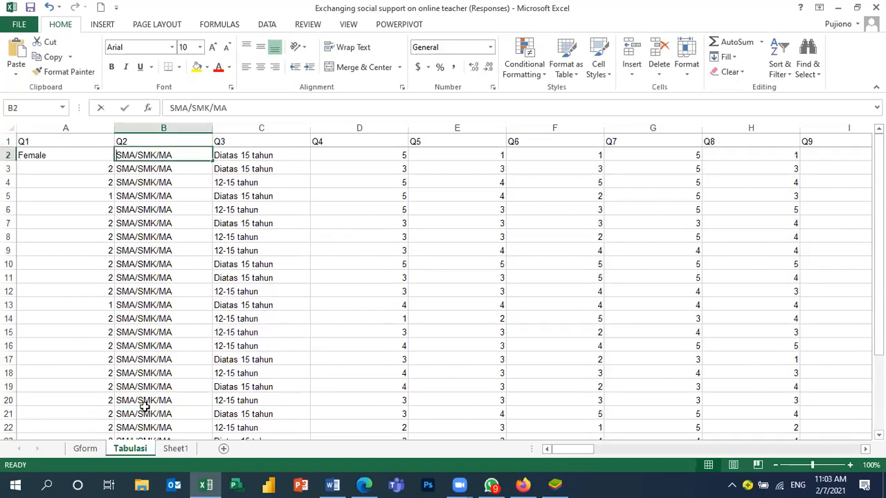
text(2)
key(Return)
key(Up)
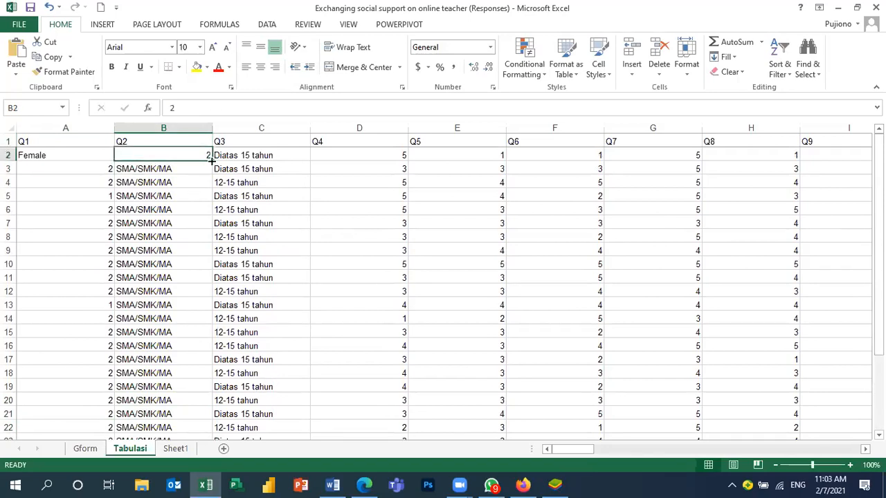
drag(211, 161, 204, 411)
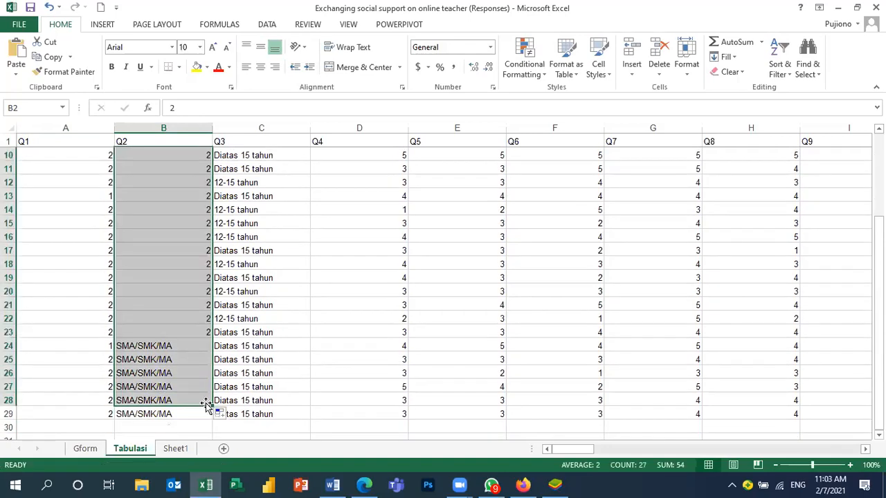
click(211, 413)
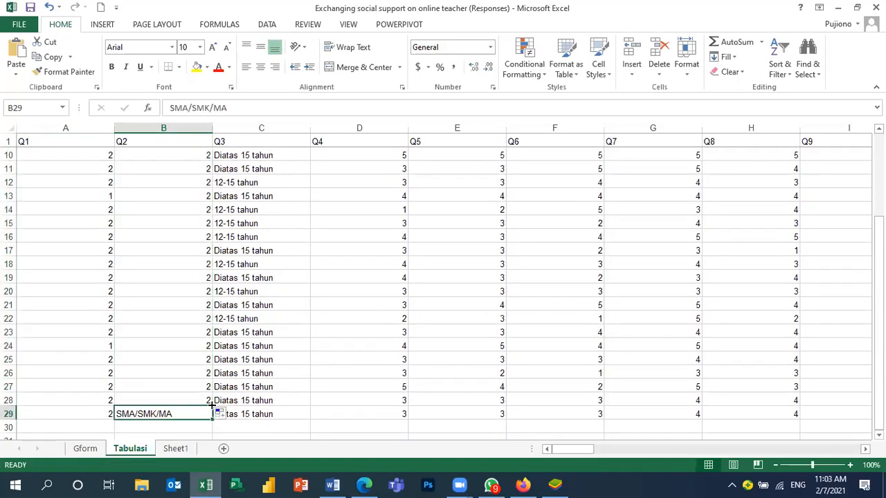
click(209, 402)
drag(212, 407, 210, 415)
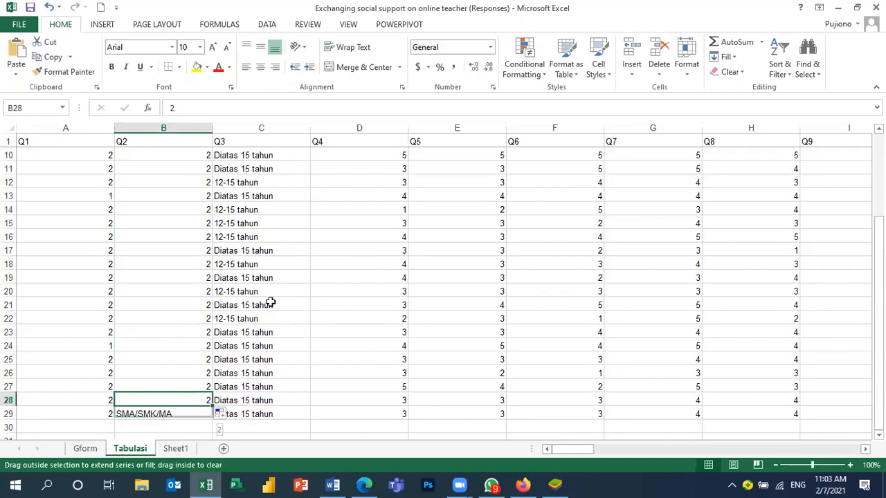
Replace the Q3 age answers in C2 through C6 with codes 3, 3, 2, 3 and 2
click(299, 217)
key(Up)
key(Up)
key(Up)
key(Up)
key(Up)
key(Up)
key(Up)
key(Up)
key(Up)
key(Up)
key(Up)
key(Up)
key(Up)
key(Up)
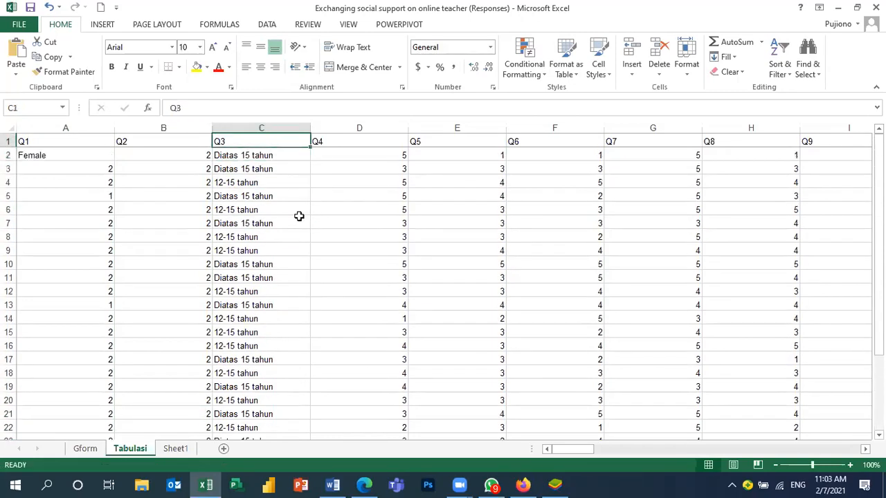
click(239, 168)
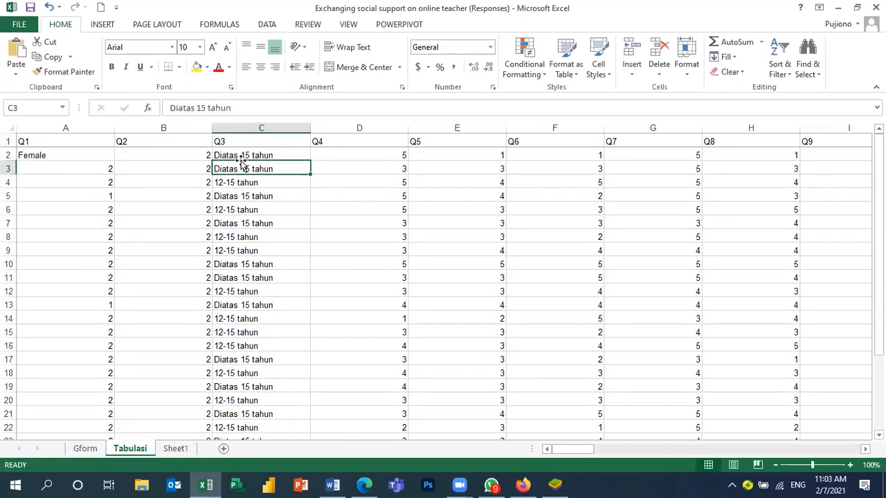
click(241, 156)
text(3)
key(Return)
text(3)
key(Return)
text(2)
key(Return)
text(3)
key(Return)
text(2)
key(Return)
Replace the Q3 age answers in C7 through C12 with codes 3, 2, 2, 3, 3 and 2
text(3)
key(Return)
text(2)
key(Return)
text(2)
key(Return)
text(3)
key(Return)
text(3)
key(Return)
text(2)
key(Return)
Replace the Q3 age answers in C13 through C17 with codes 3, 2, 2, 2 and 3
text(3)
key(Return)
text(2)
key(Return)
text(2)
key(Return)
text(2)
key(Return)
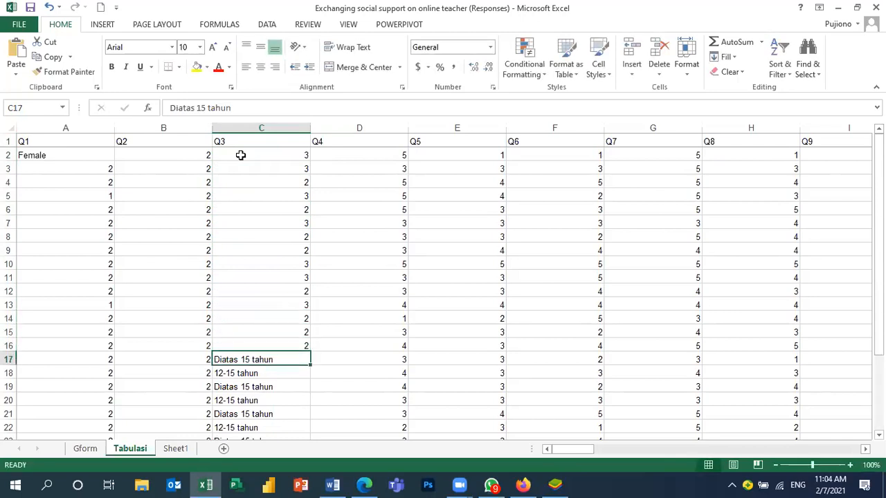
text(3)
key(Return)
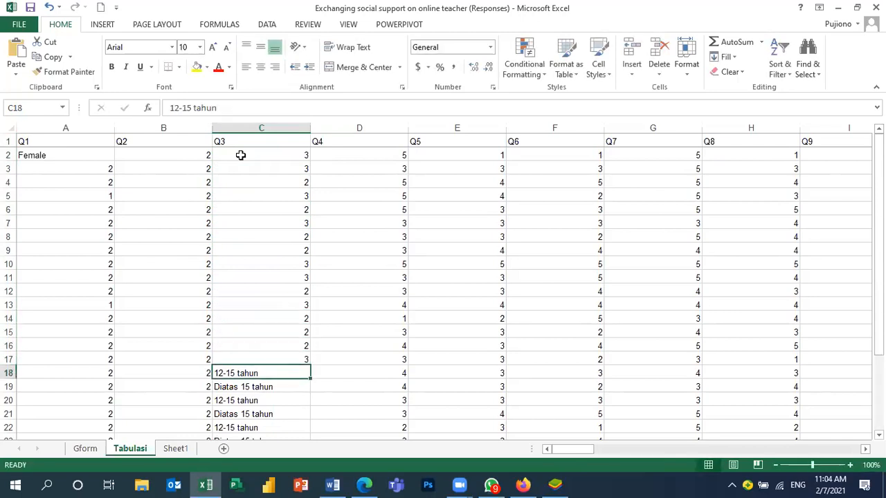
Replace the Q3 age answers in C18 through C22 with codes 2, 3, 2, 3 and 2
text(2)
key(Return)
text(3)
key(Return)
text(2)
key(Return)
text(3)
key(Return)
text(2)
key(Return)
text(3)
key(Return)
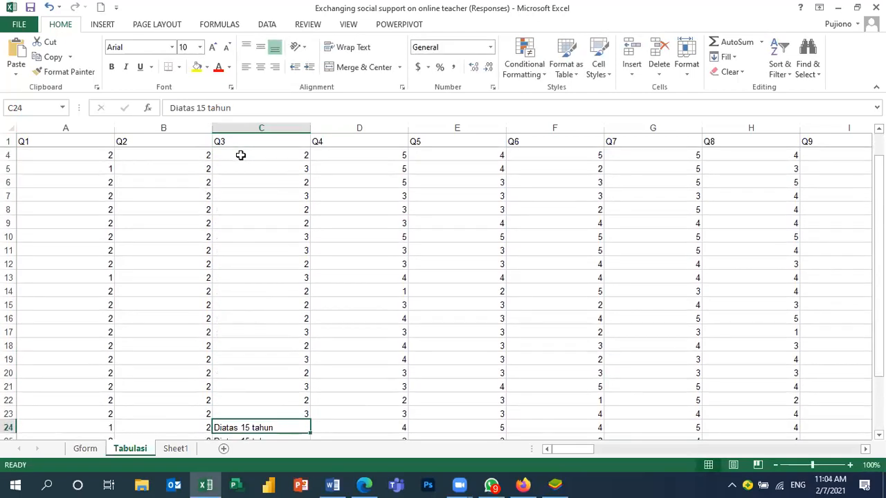
text(3)
key(Return)
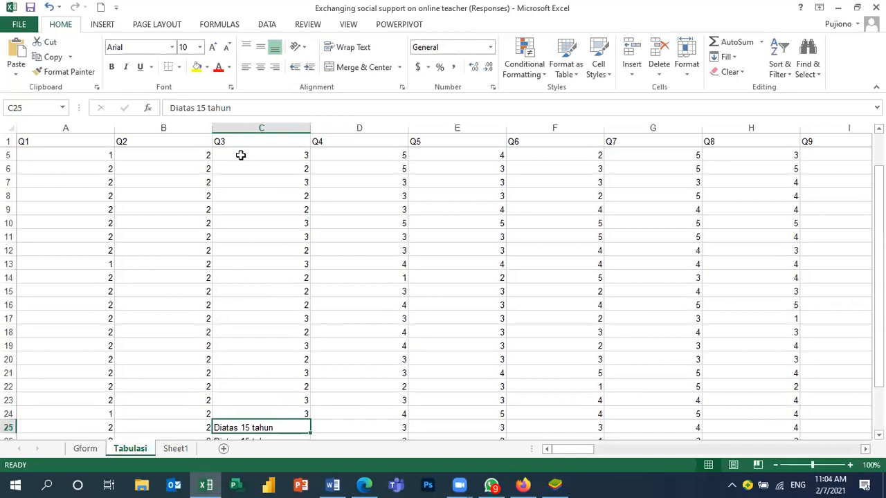
click(50, 9)
click(49, 9)
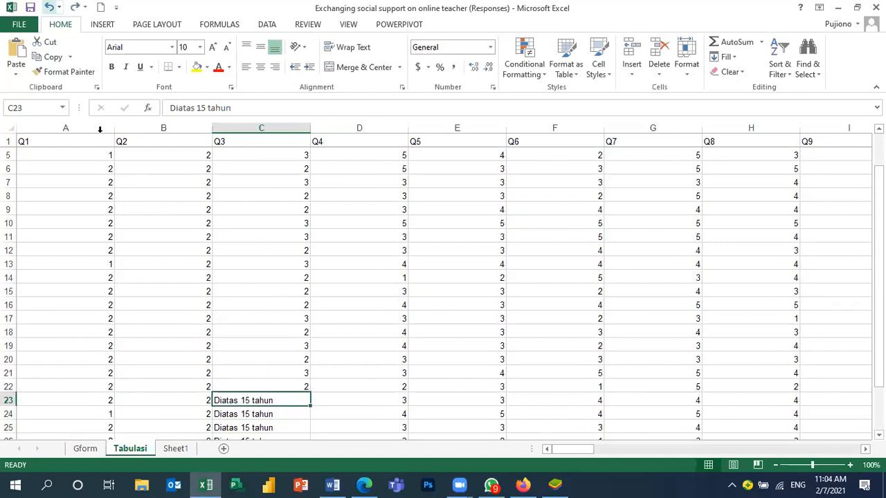
Replace the Diatas 15 tahun answers in C23 through C29 of the Q3 column with code 3
text(3)
key(Return)
text(3)
key(Return)
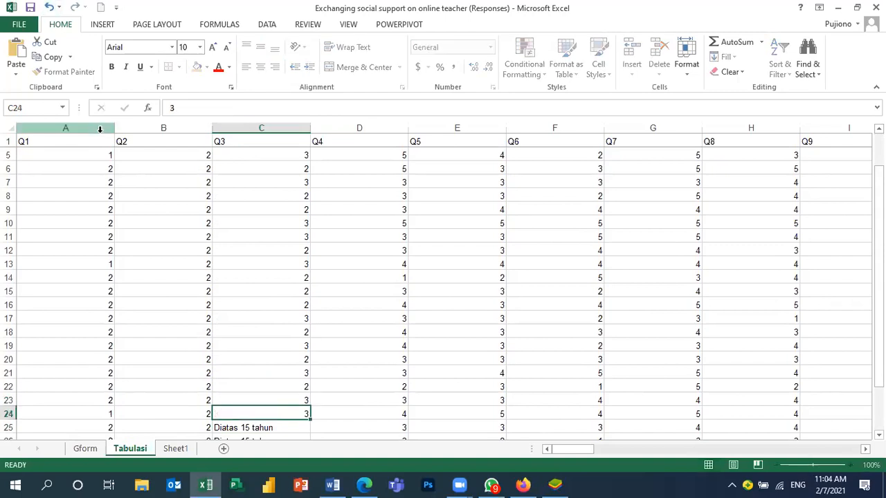
key(Return)
text(3)
key(Return)
text(3)
key(Return)
text(3)
key(Return)
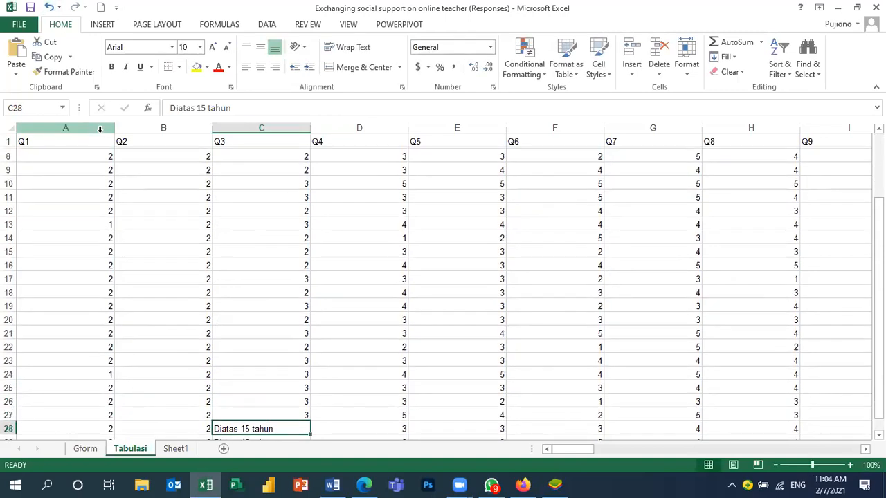
text(3)
key(Return)
text(3)
key(Return)
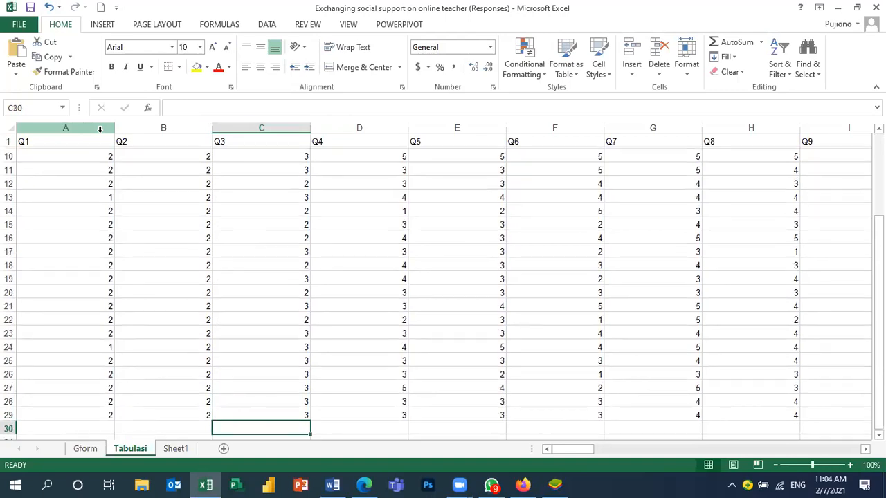
Create a copy of the Tabulasi sheet in the same workbook, placed before Sheet1
key(Up)
key(Right)
drag(581, 448, 479, 453)
drag(879, 308, 879, 221)
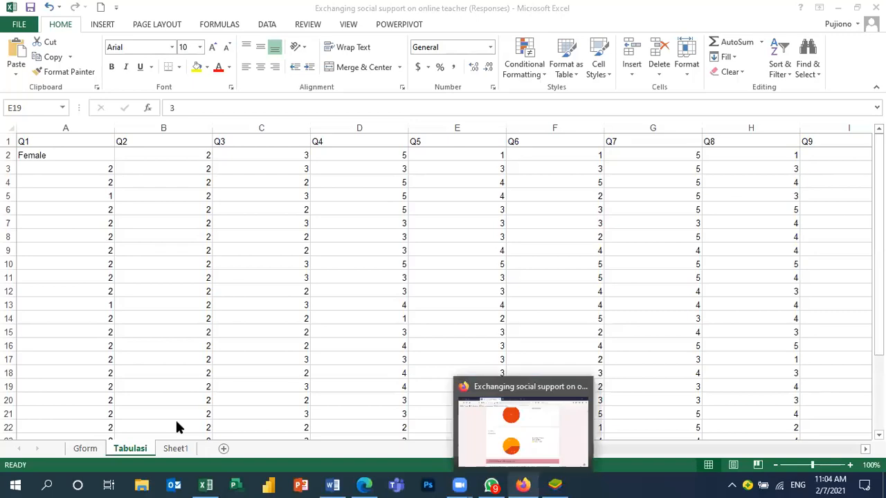
click(137, 451)
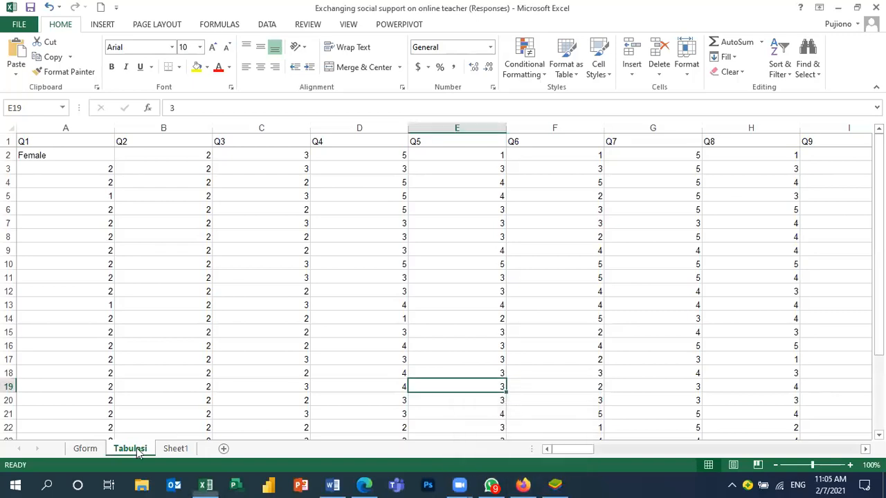
right_click(138, 451)
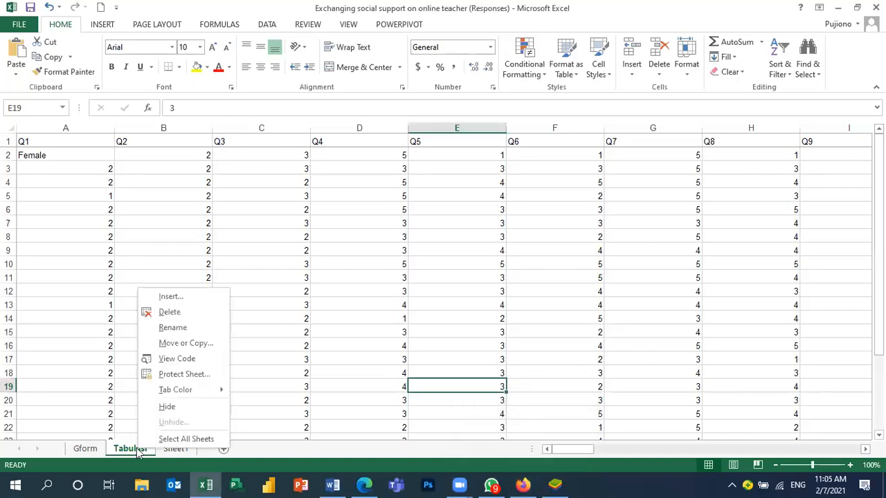
click(188, 348)
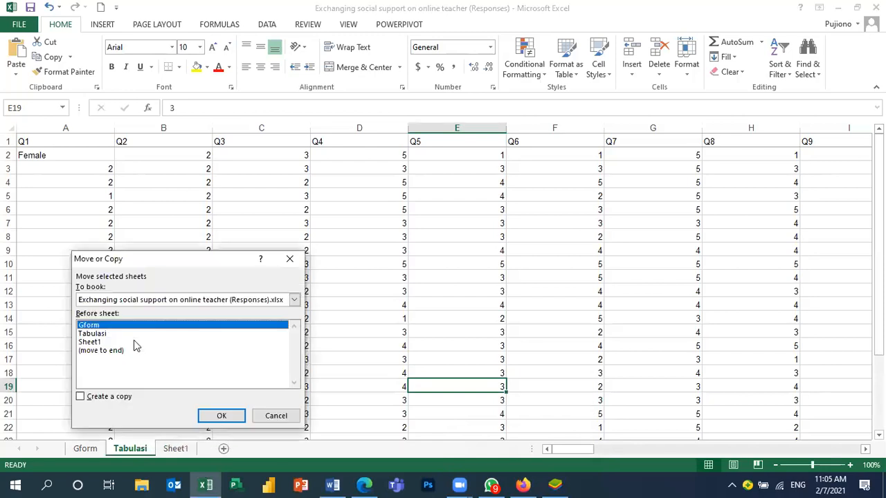
click(130, 342)
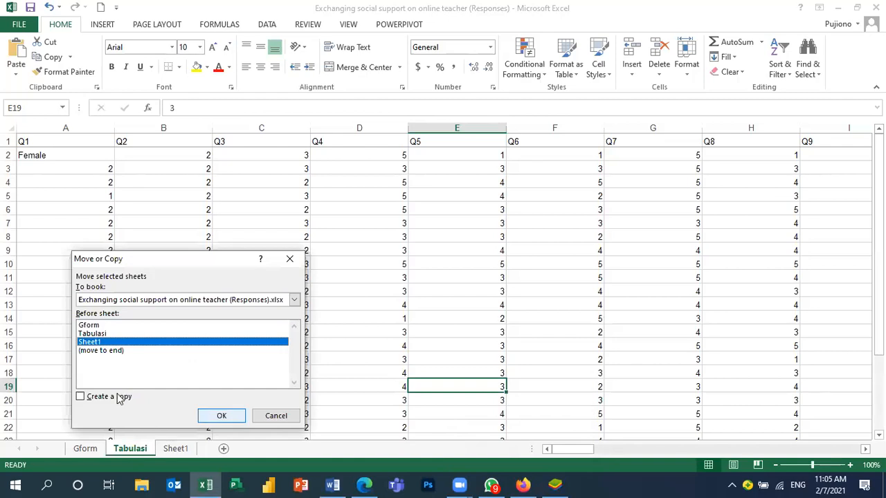
click(165, 399)
click(221, 415)
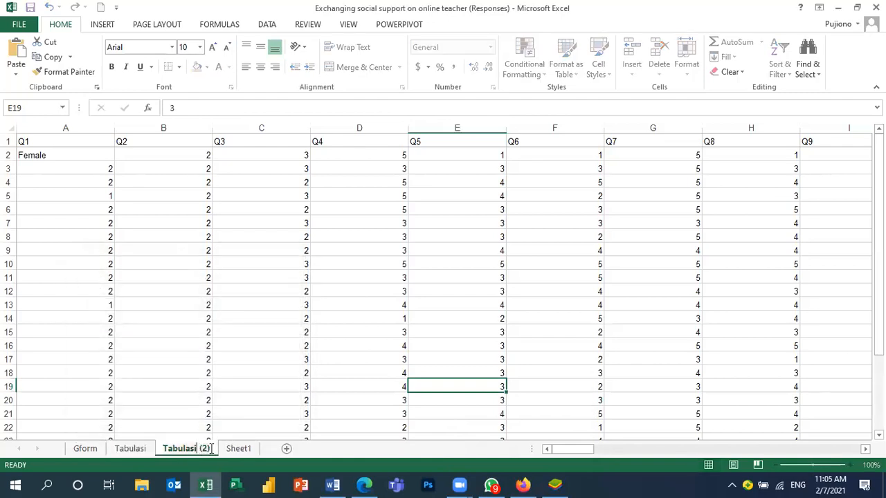
Rename the copied Tabulasi sheet as Reliability
ctrl+click(136, 449)
text(Rea)
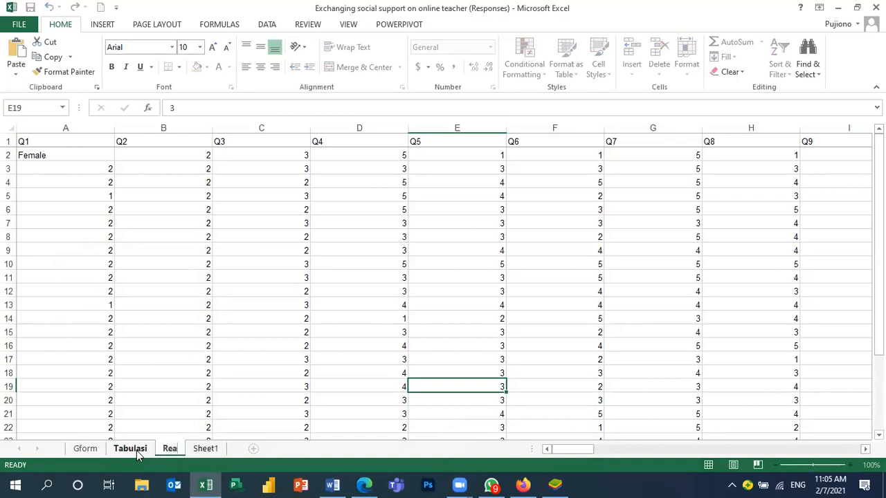
key(BackSpace)
text(liab)
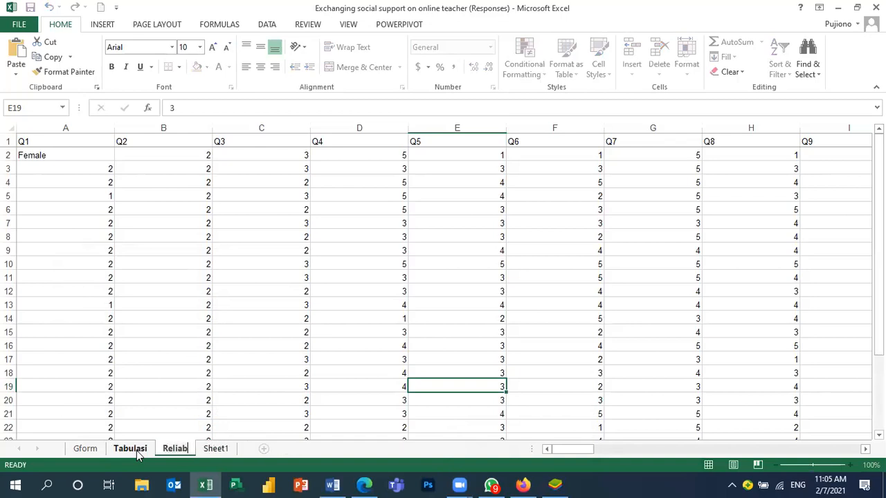
text(ilit)
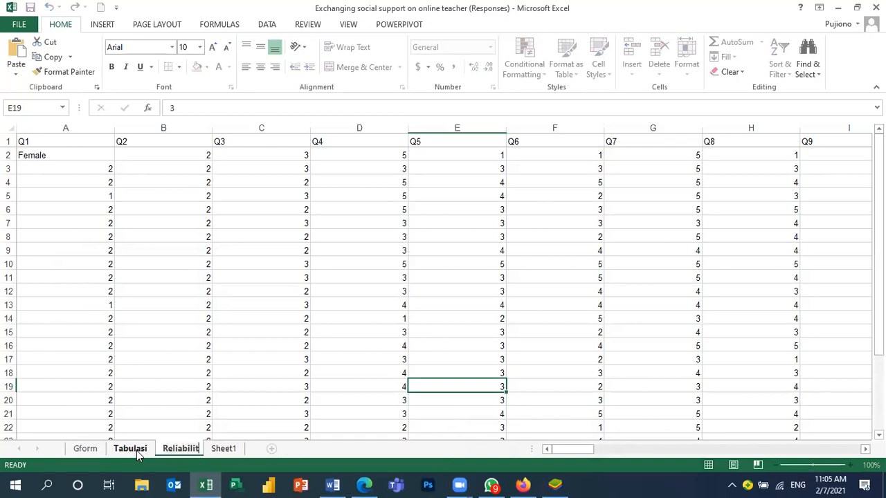
text(y)
key(Return)
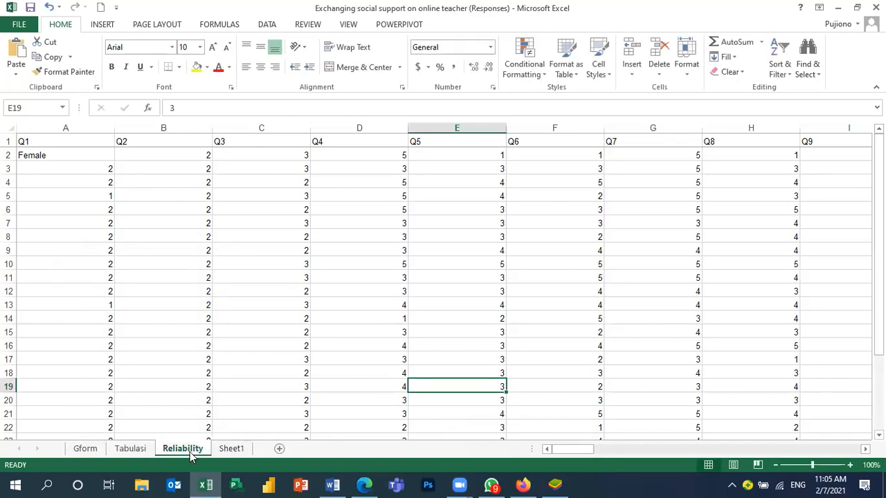
Replace the remaining Female answer in A2 of the Reliability sheet with code 2
click(228, 371)
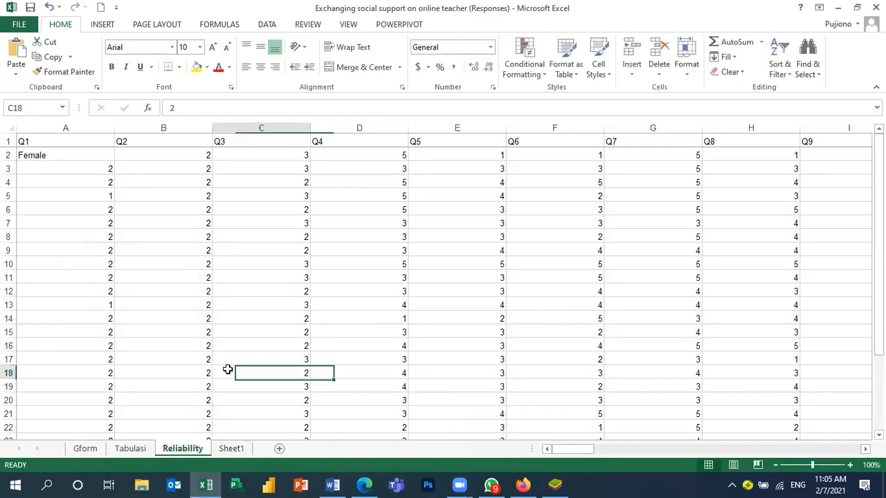
click(89, 160)
key(ctrl+Down)
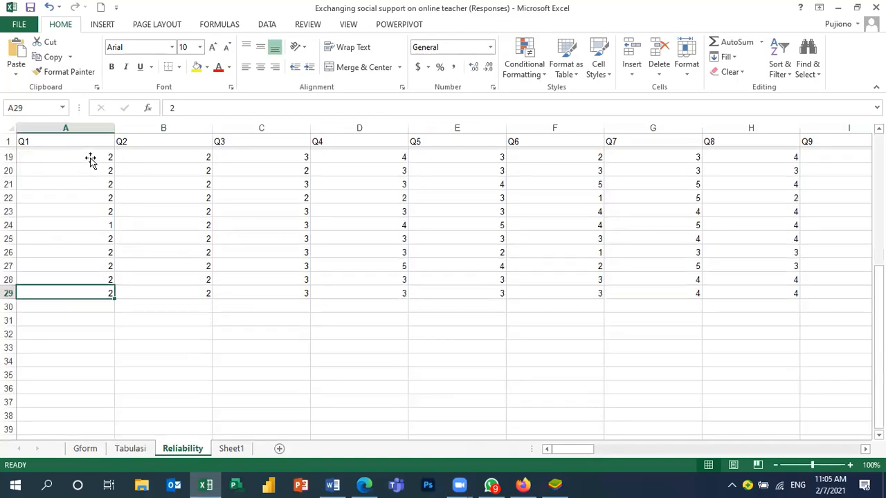
scroll(60, 170, up, 6)
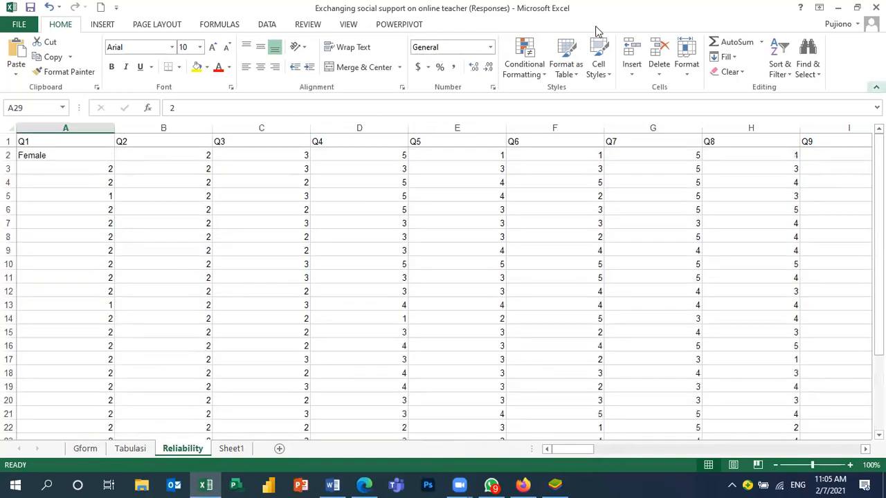
double_click(61, 157)
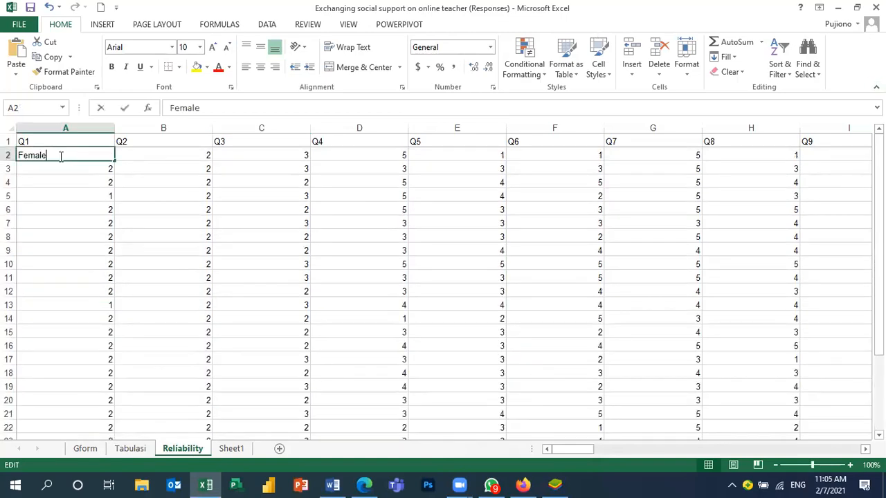
text(2)
key(BackSpace)
key(BackSpace)
key(BackSpace)
key(BackSpace)
key(BackSpace)
key(BackSpace)
key(BackSpace)
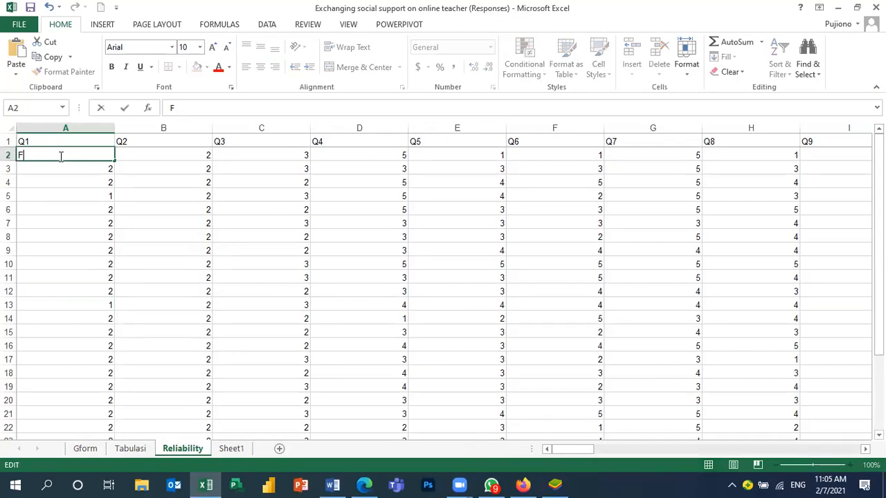
text(2)
double_click(177, 260)
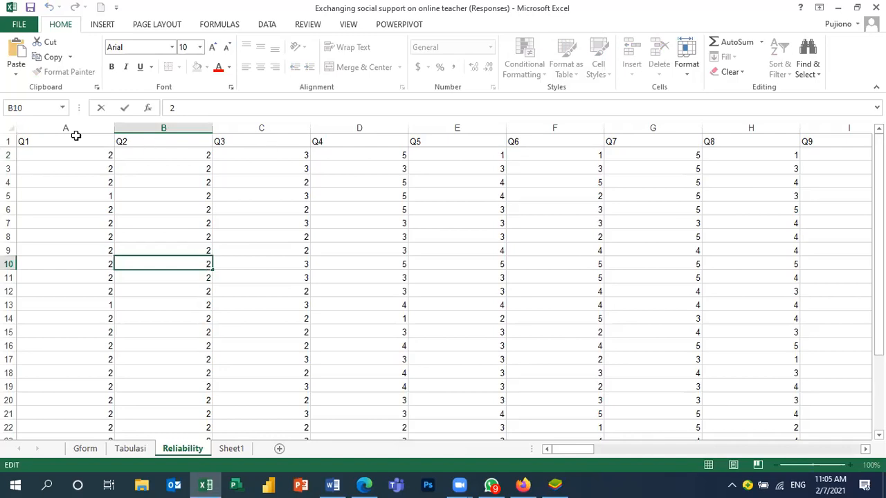
Insert a blank row above the question headings in the Reliability sheet
click(9, 140)
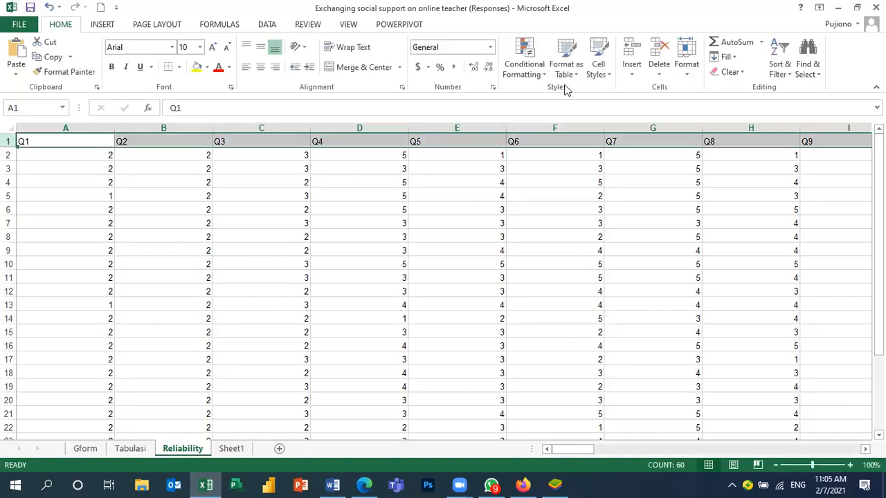
click(637, 46)
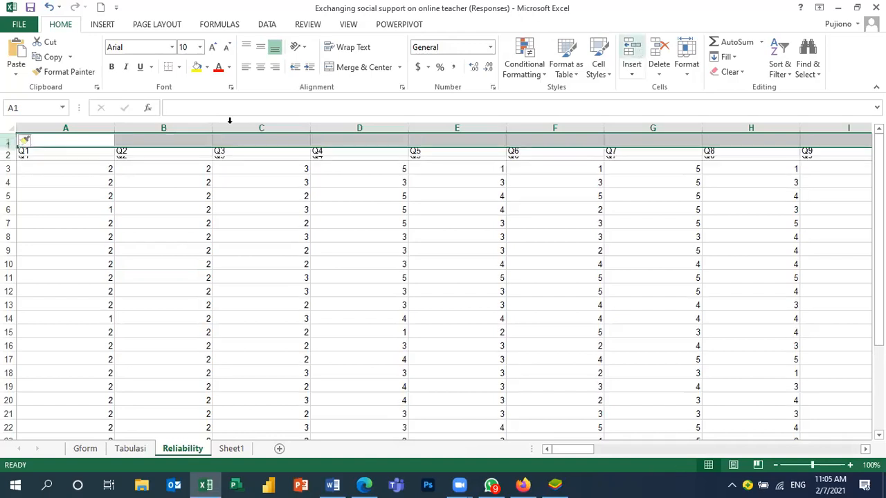
click(122, 140)
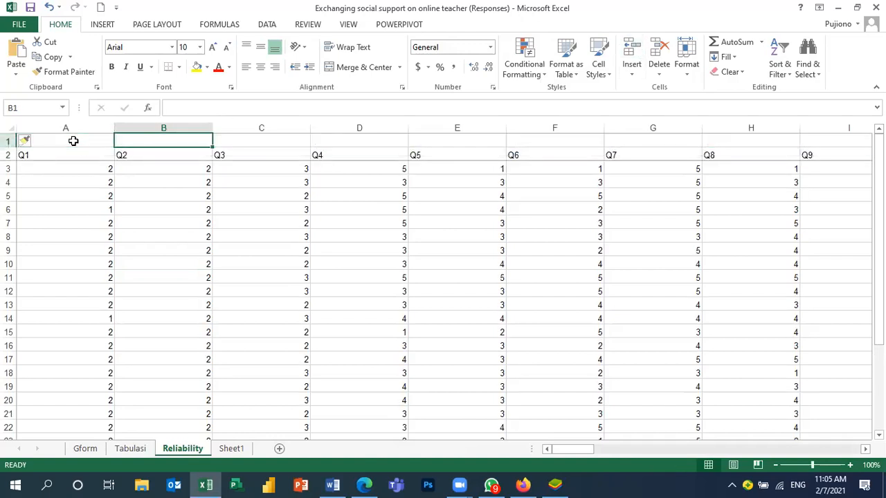
Merge and center A1:C1 above the Q1 to Q3 headings and enter the label Gemography
drag(90, 141, 240, 147)
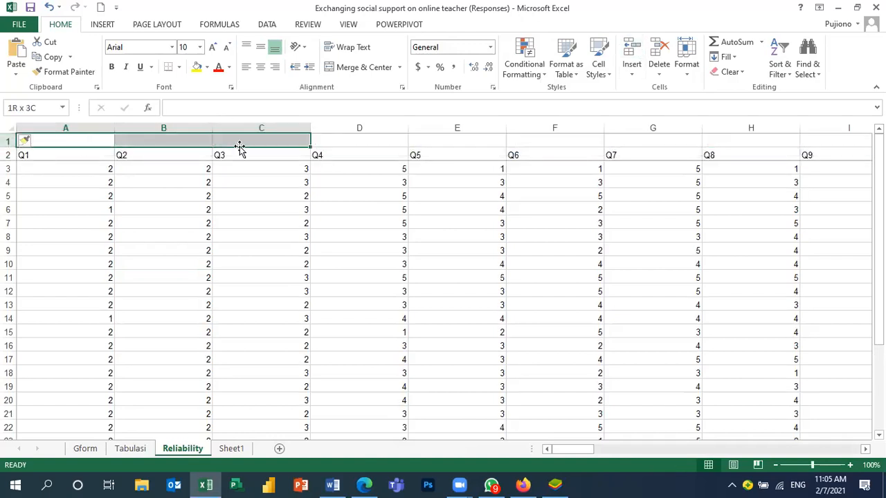
click(332, 67)
text(Ge)
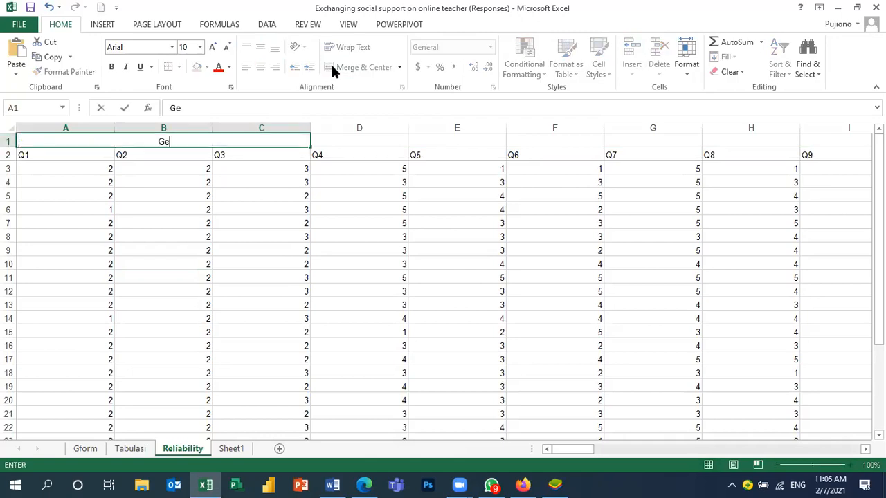
text(mography)
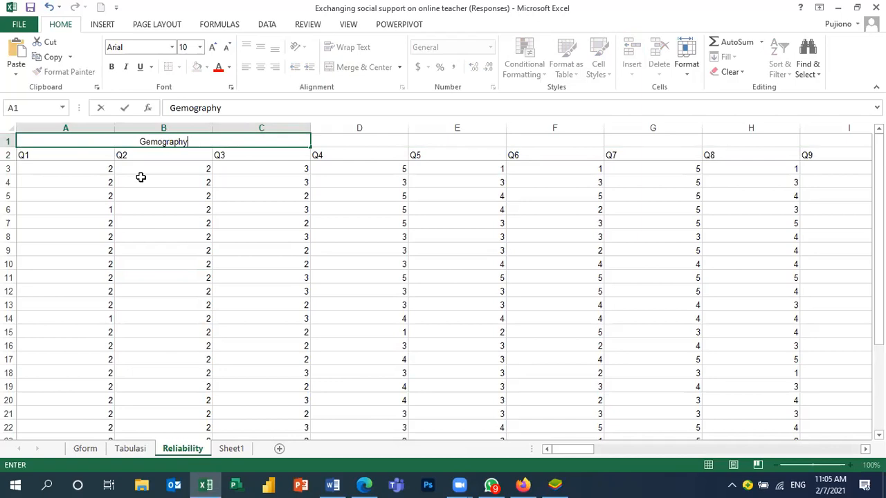
click(194, 182)
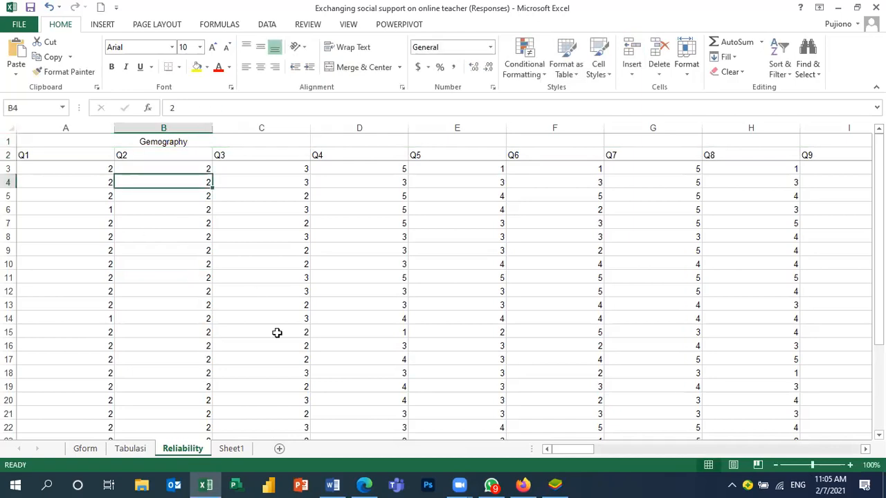
Merge and center A32:C32 below the response data and enter the label r-hitung
key(Down)
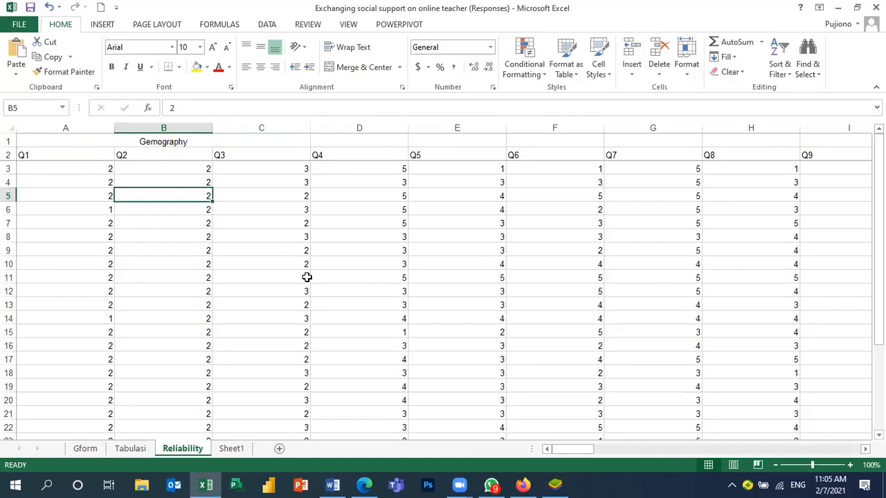
key(Down)
key(ctrl+Down)
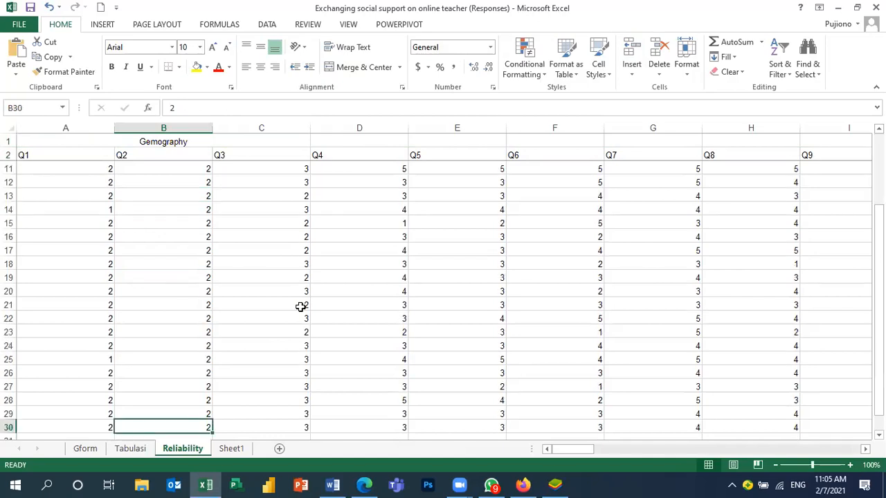
key(Down)
key(Down)
key(Down)
key(Down)
key(Down)
key(Down)
key(Down)
key(Down)
key(Down)
key(Down)
key(Down)
key(Down)
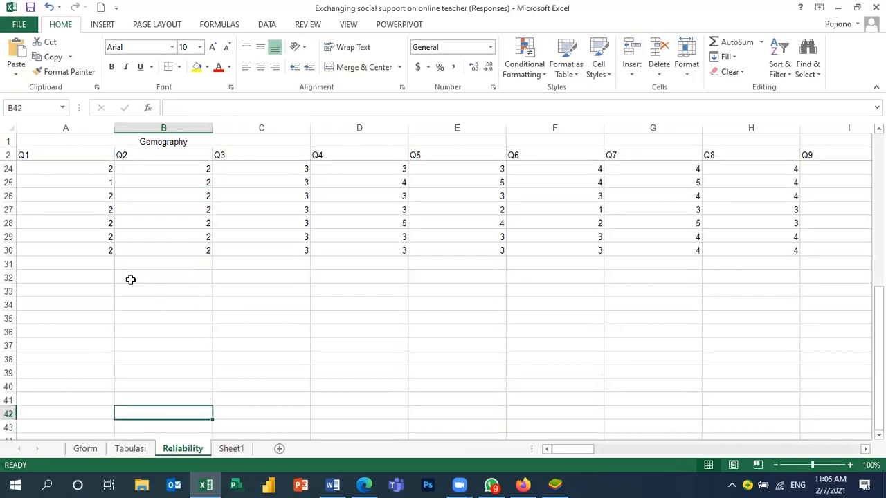
drag(106, 279, 271, 277)
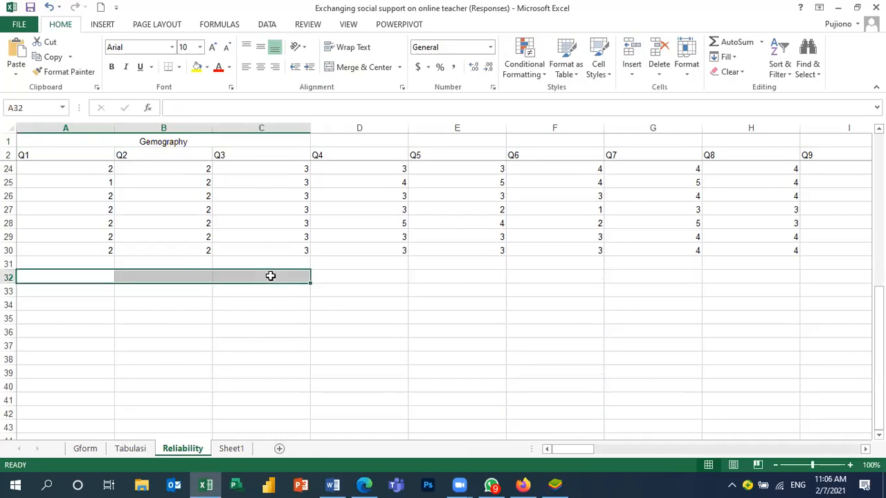
click(359, 70)
text(r)
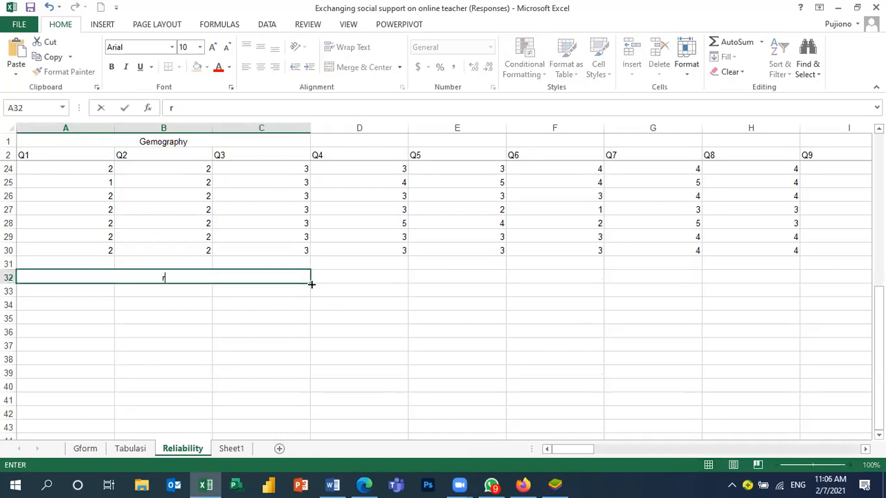
text(-hitung)
click(321, 278)
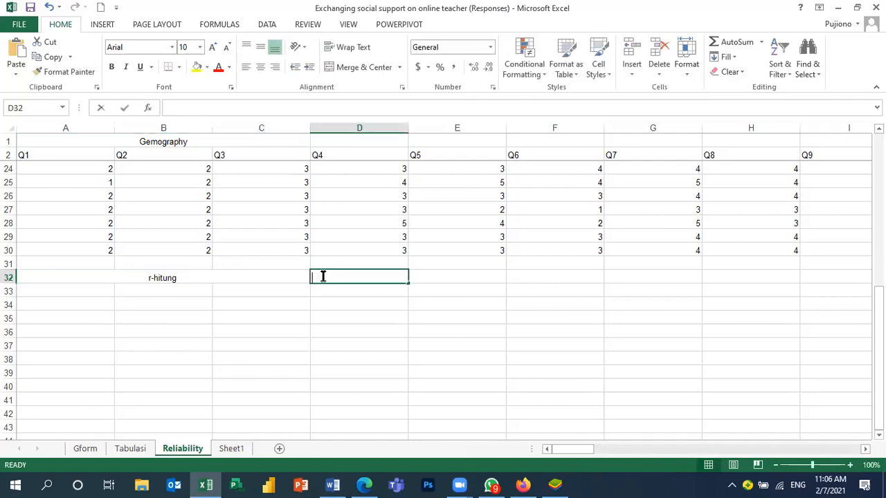
text(=Cor)
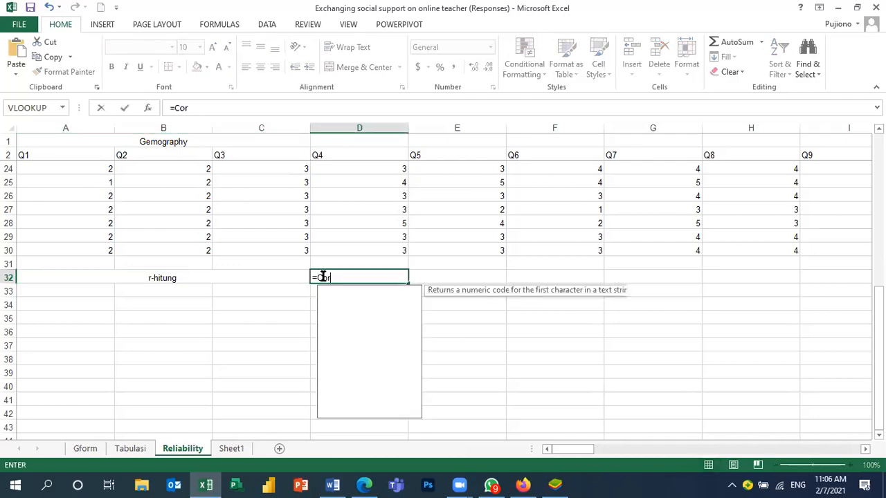
key(BackSpace)
key(BackSpace)
key(BackSpace)
key(BackSpace)
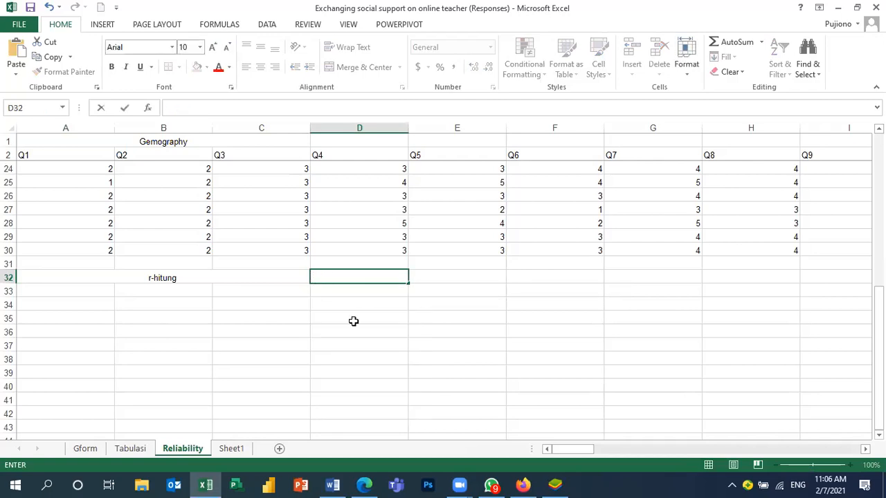
click(544, 428)
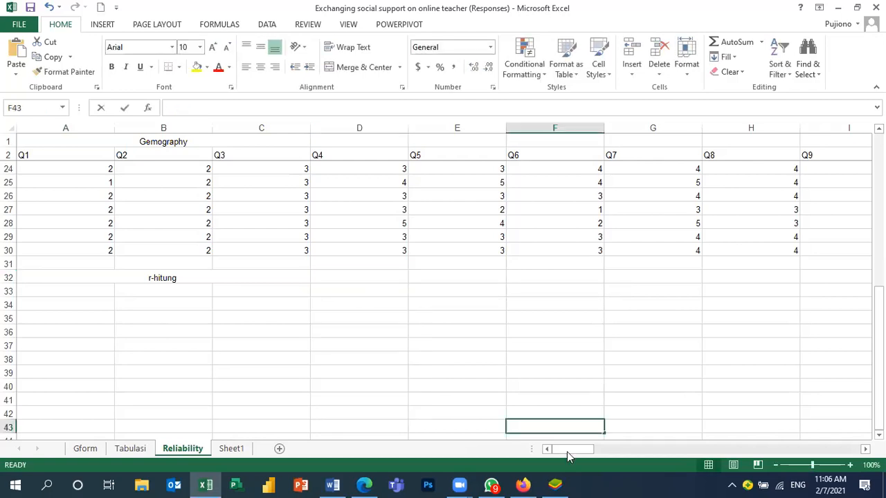
Merge and center BH1:BH2 beside the Q59 column and enter the heading Jumlah
click(594, 451)
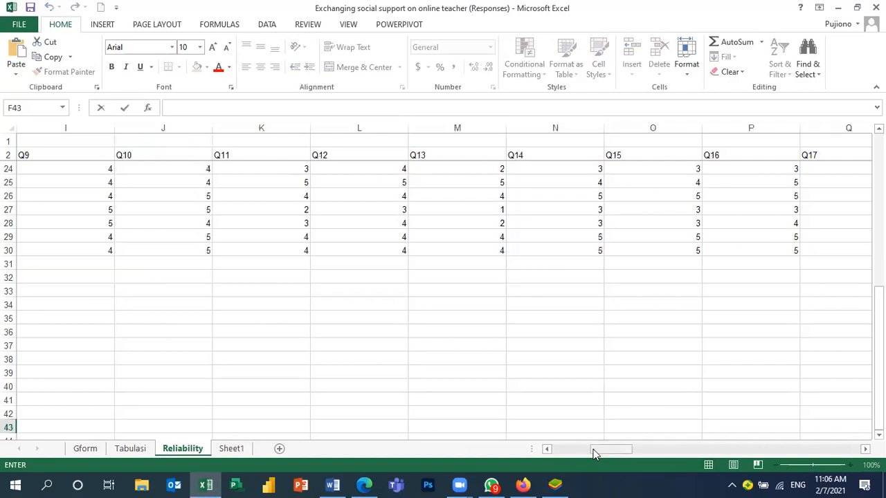
click(725, 450)
scroll(443, 291, up, 7)
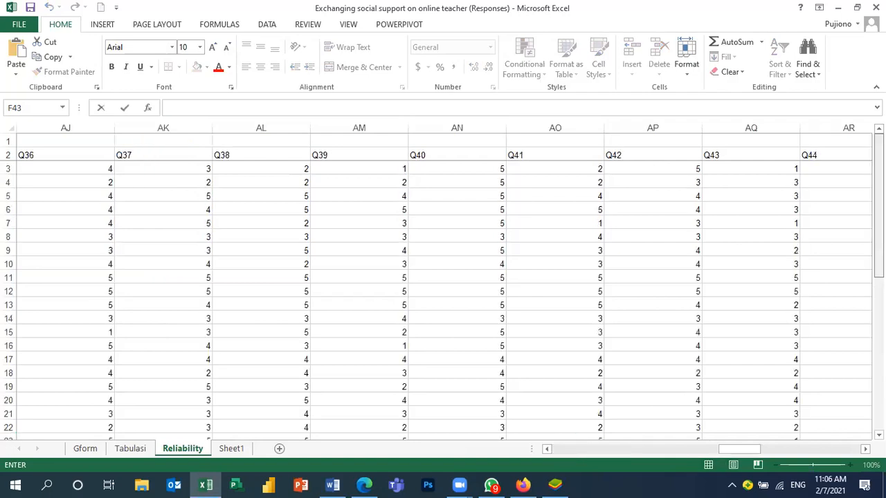
drag(735, 452, 819, 449)
click(752, 155)
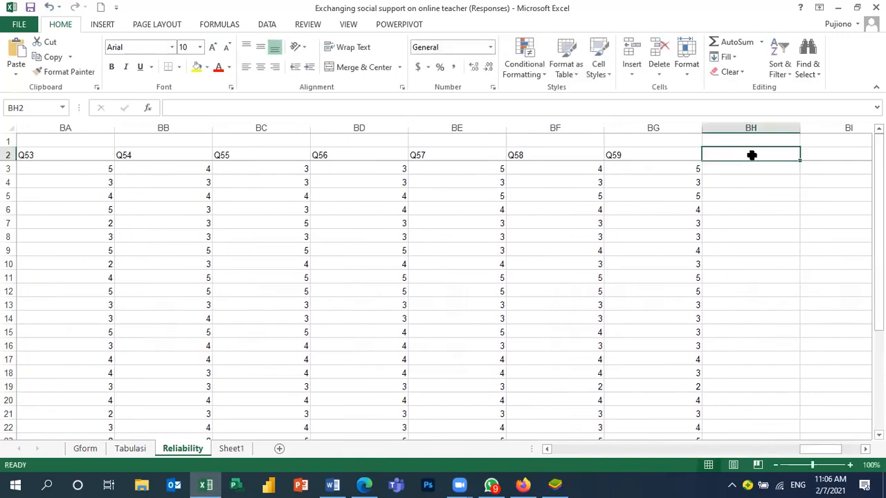
key(Up)
click(752, 155)
drag(745, 141, 751, 152)
click(354, 69)
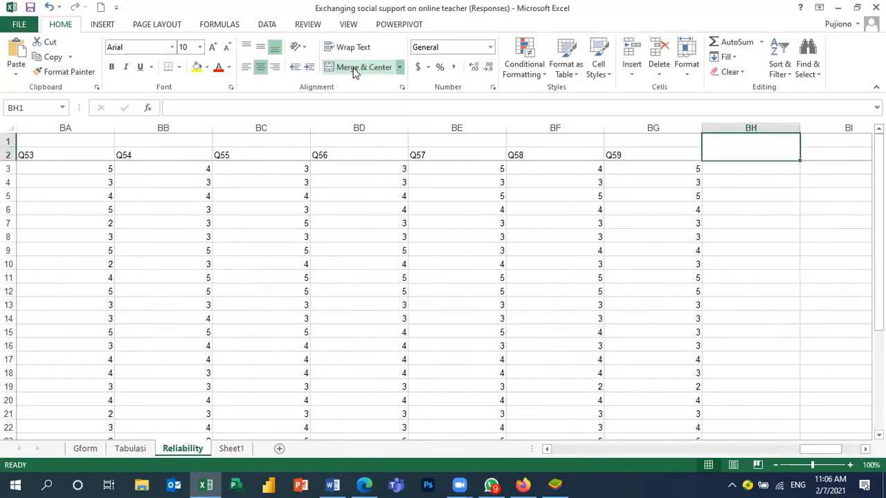
text(Jumlah)
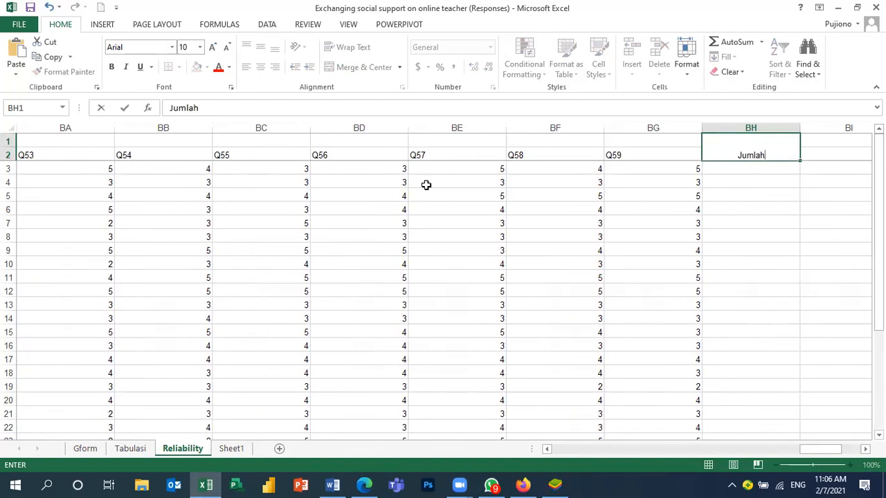
click(752, 211)
Total the first respondent's Q4 to Q59 answers in BH3 with =SUM(D3:BG3)
click(749, 167)
text(=)
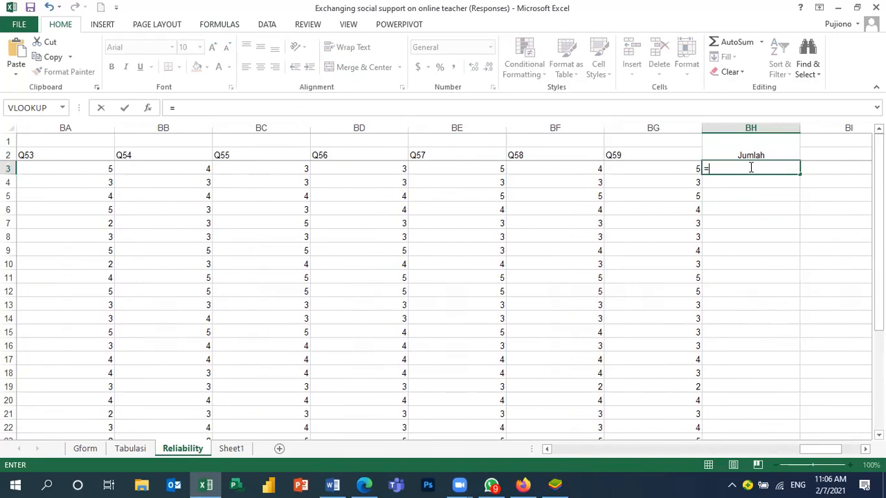
text(Sum)
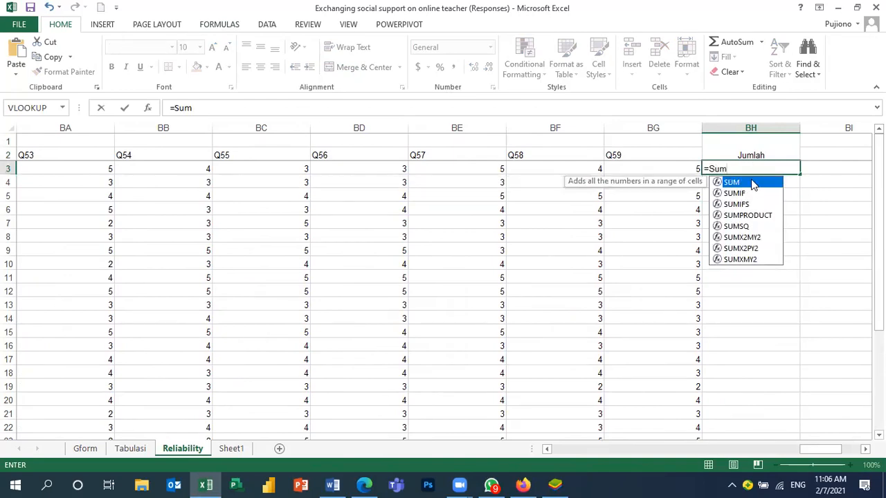
double_click(753, 182)
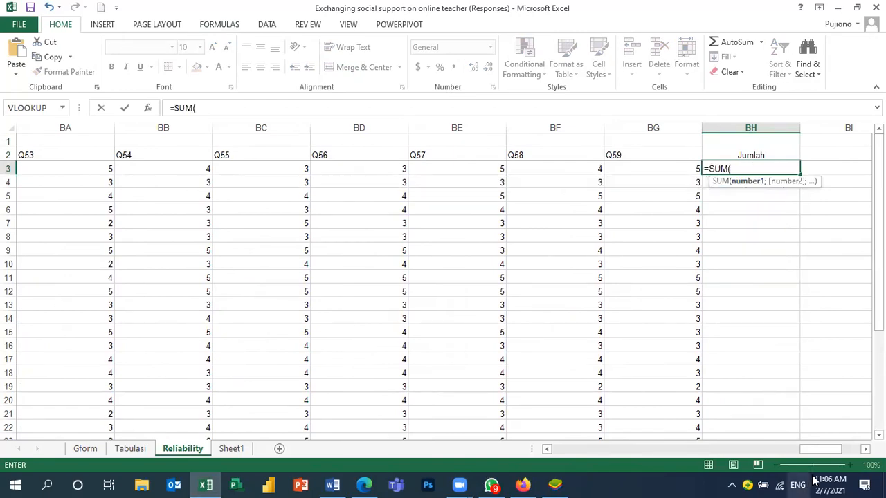
drag(829, 450, 569, 457)
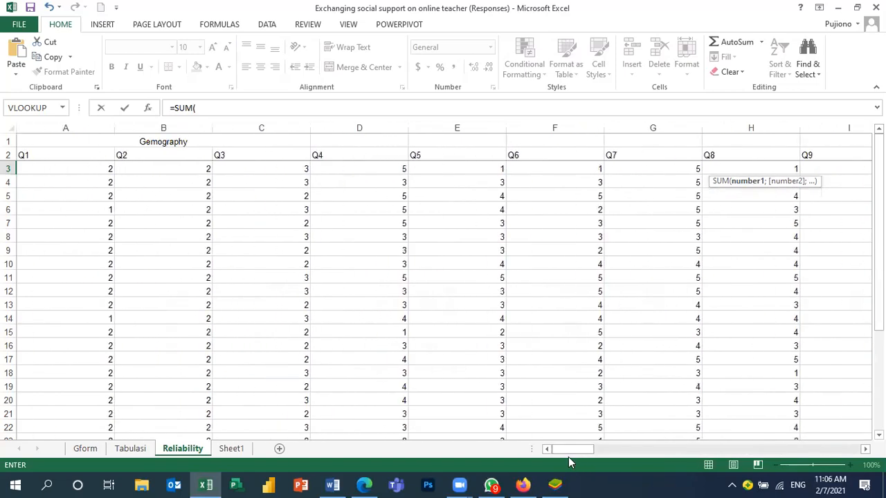
click(342, 167)
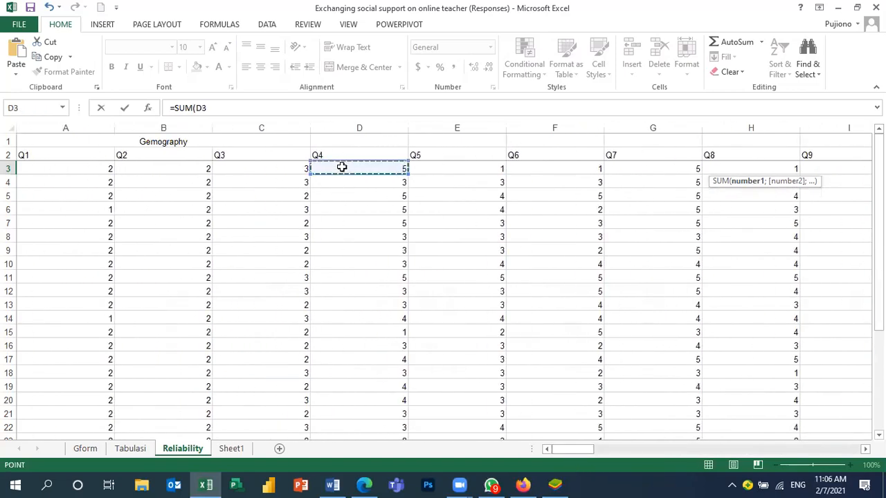
key(shift+Right)
key(shift+Right)
key(shift+Right)
key(shift+Right)
key(shift+Right)
key(shift+Right)
key(shift+Right)
key(shift+Right)
key(shift+Right)
key(shift+Right)
key(shift+Right)
key(shift+Right)
key(shift+Right)
key(shift+Right)
key(shift+Right)
key(shift+Right)
key(shift+Right)
key(shift+Right)
key(shift+Right)
key(shift+Right)
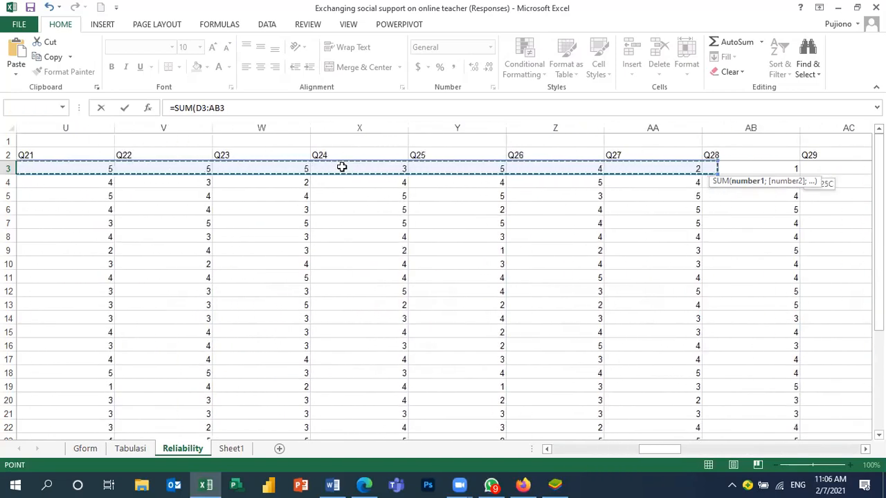
key(shift+Right)
key(shift+Right)
key(shift+Right)
key(shift+Right)
key(shift+Right)
key(shift+Right)
key(shift+Right)
key(shift+Right)
key(shift+Right)
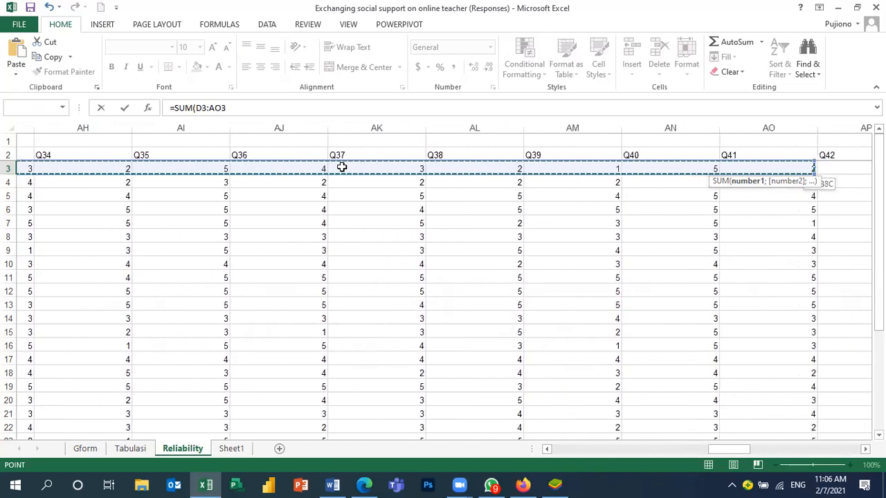
key(shift+Right)
key(shift+Right)
key(shift+Right)
key(shift+Right)
key(shift+Right)
key(shift+Right)
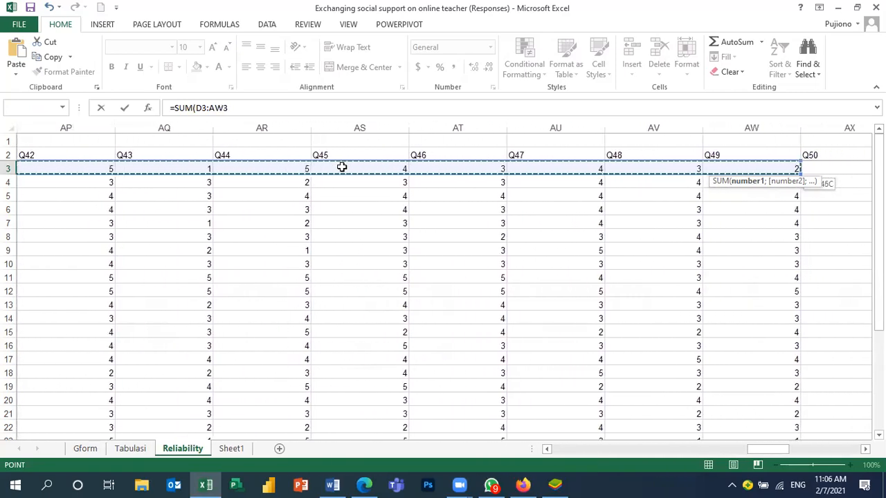
key(shift+Right)
key(shift+Right)
key(shift+Right)
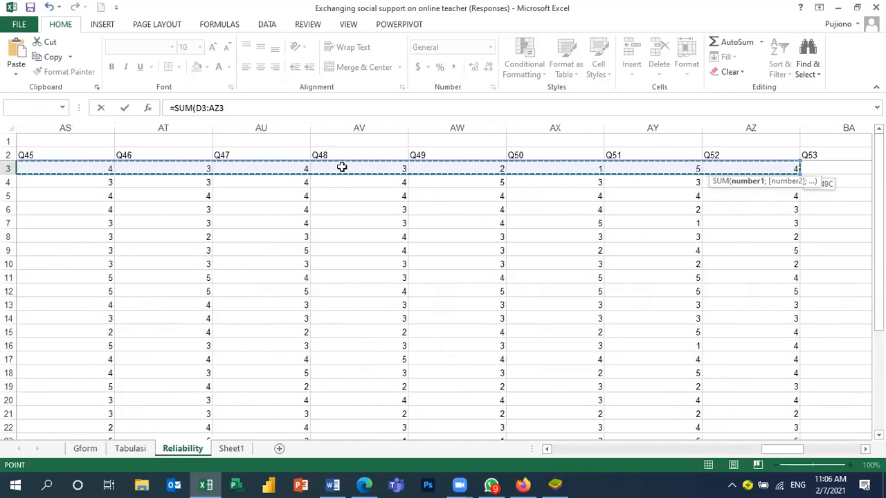
key(shift+Right)
key(shift+Right)
key(shift+Right)
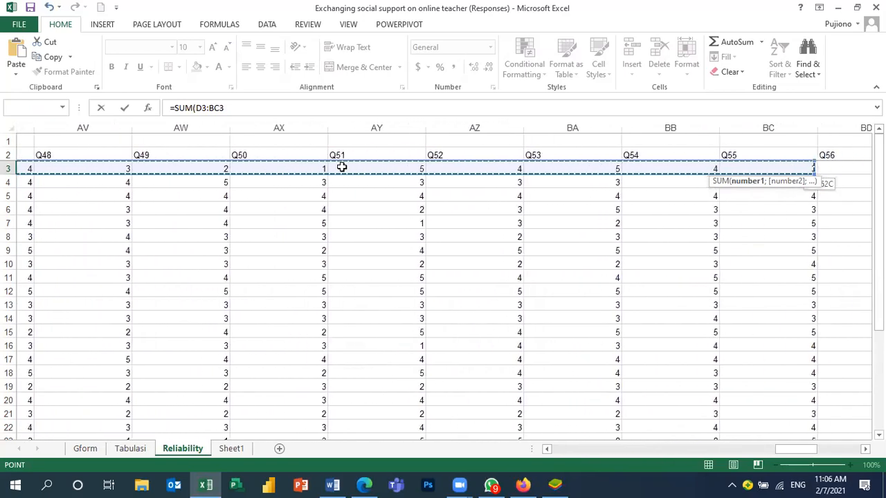
key(shift+Right)
key(shift+Right)
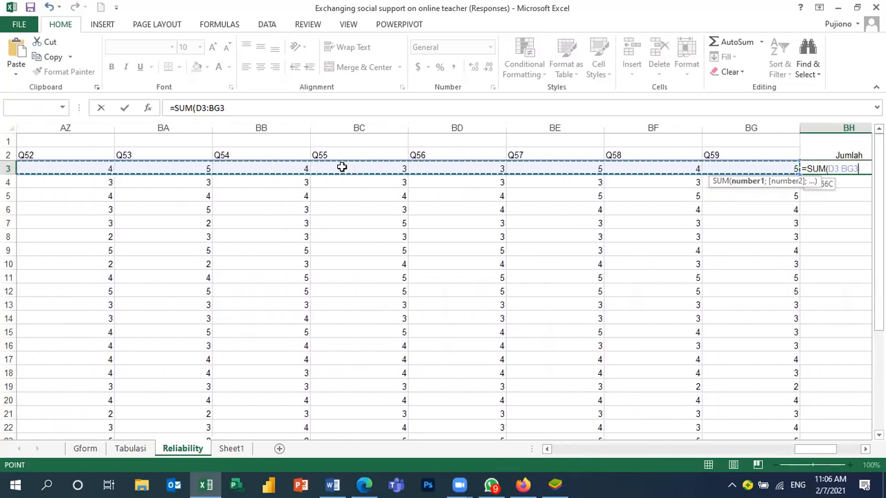
key(Return)
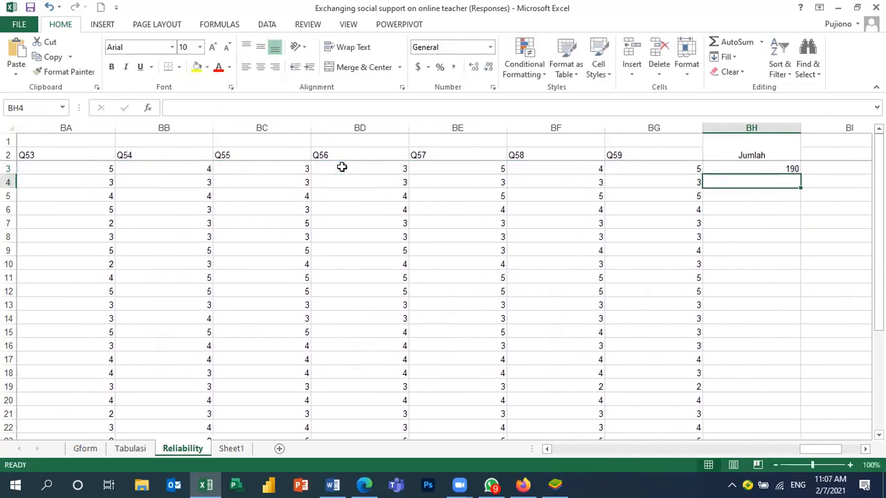
Fill the Jumlah sum formula from BH3 down to the last respondent in BH30
click(763, 169)
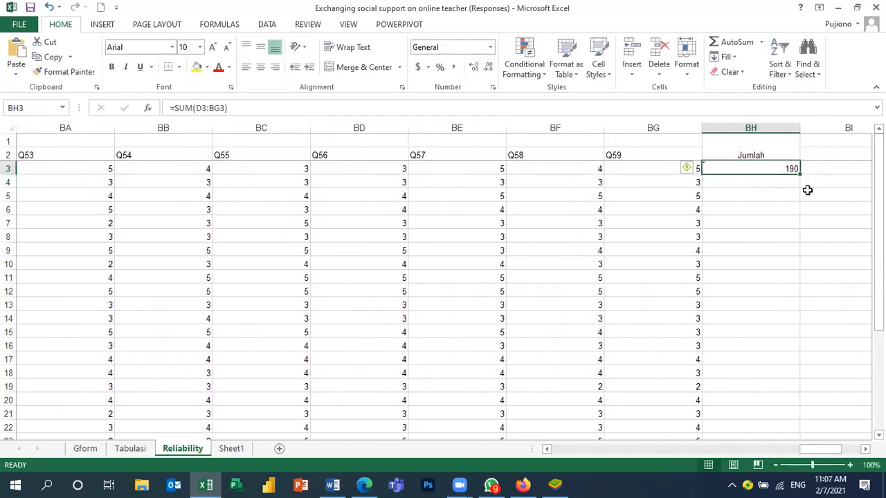
drag(798, 173, 770, 392)
click(763, 421)
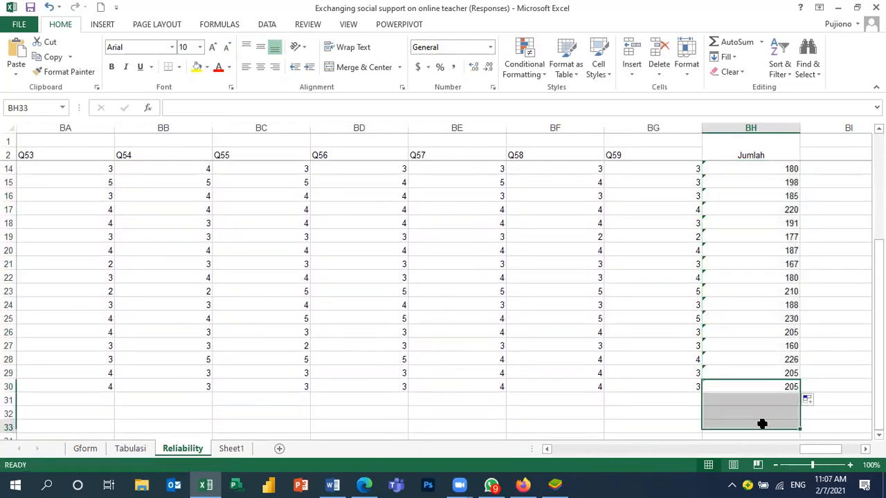
click(852, 248)
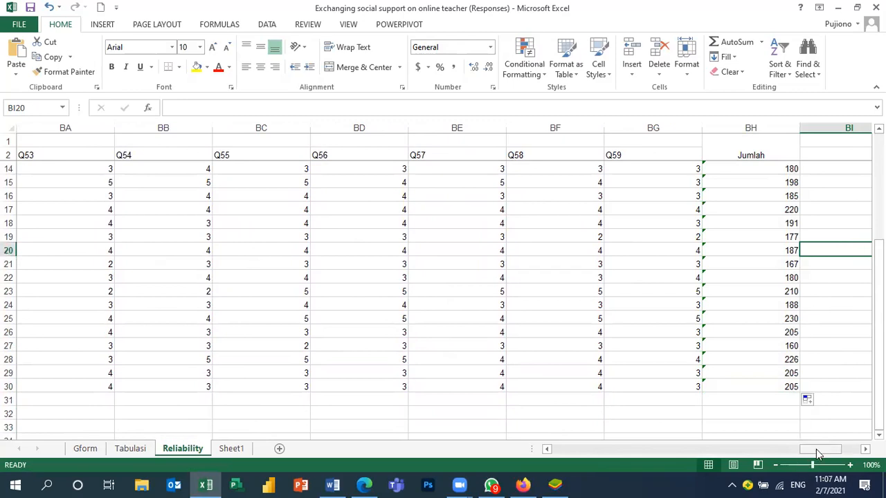
Calculate r-hitung for Q4 in D32 with =CORREL(D3:D30;BH3:BH30)
click(641, 454)
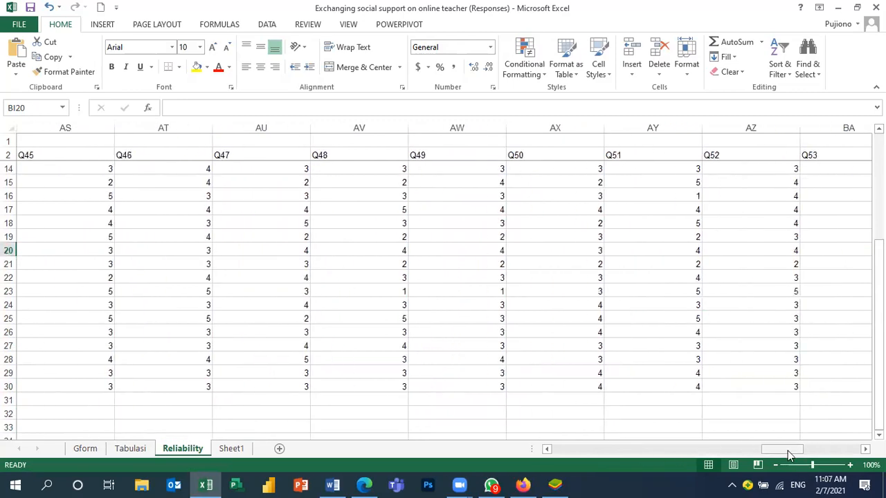
drag(787, 451, 572, 454)
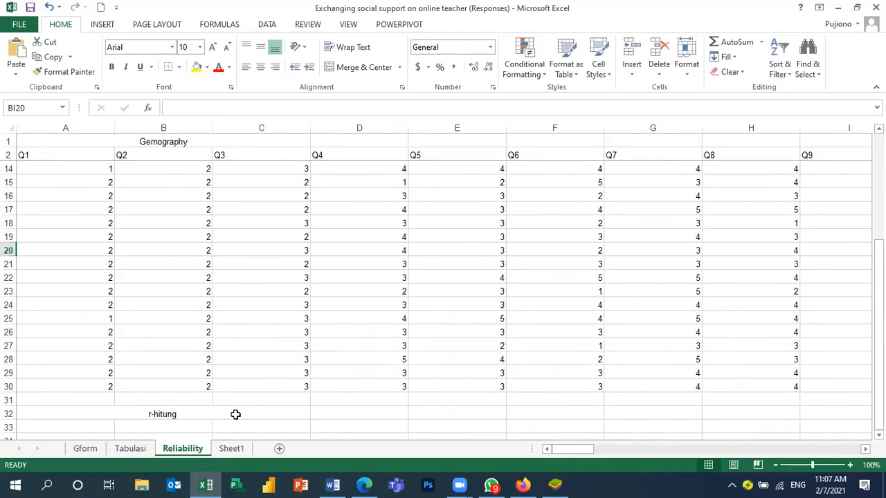
click(377, 417)
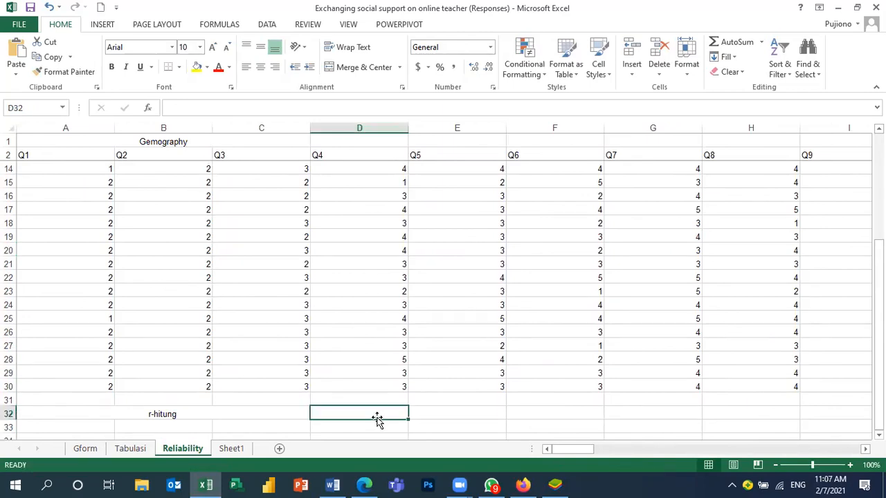
text(=Corr)
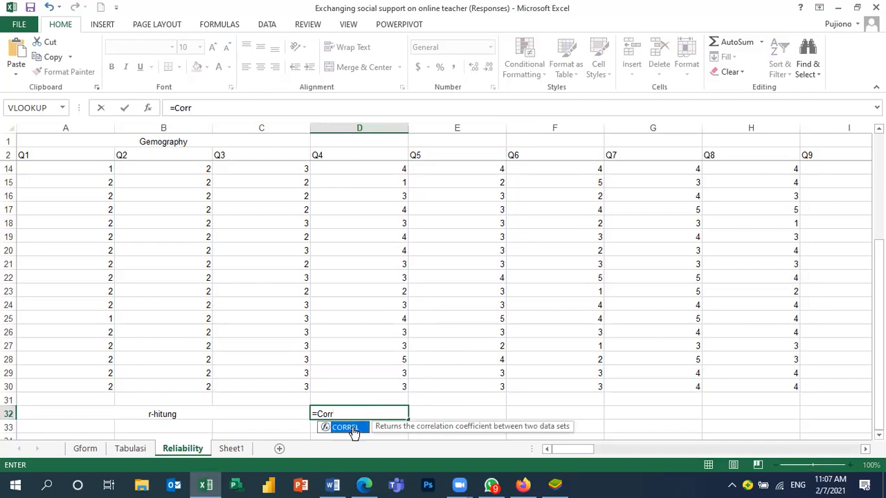
double_click(344, 427)
drag(878, 398, 878, 320)
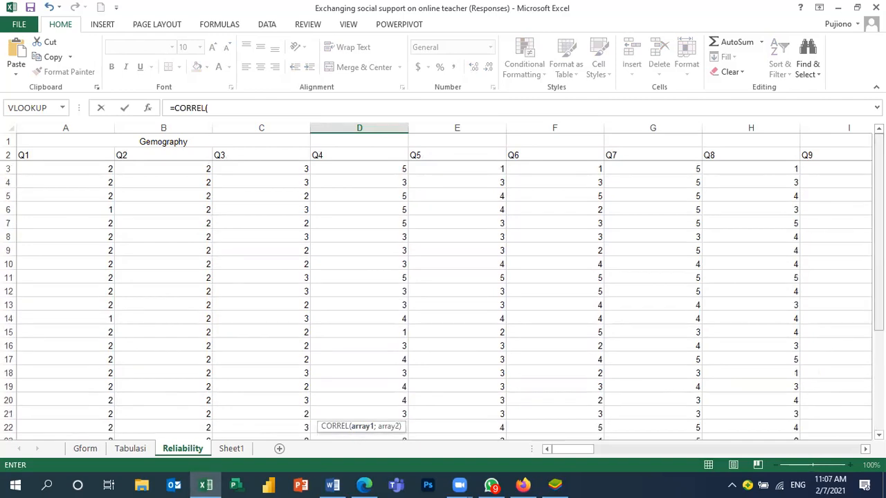
mouse_move(391, 169)
mouse_down()
mouse_move(391, 393)
mouse_move(391, 169)
mouse_up()
text(;)
drag(586, 449, 847, 448)
drag(879, 346, 878, 274)
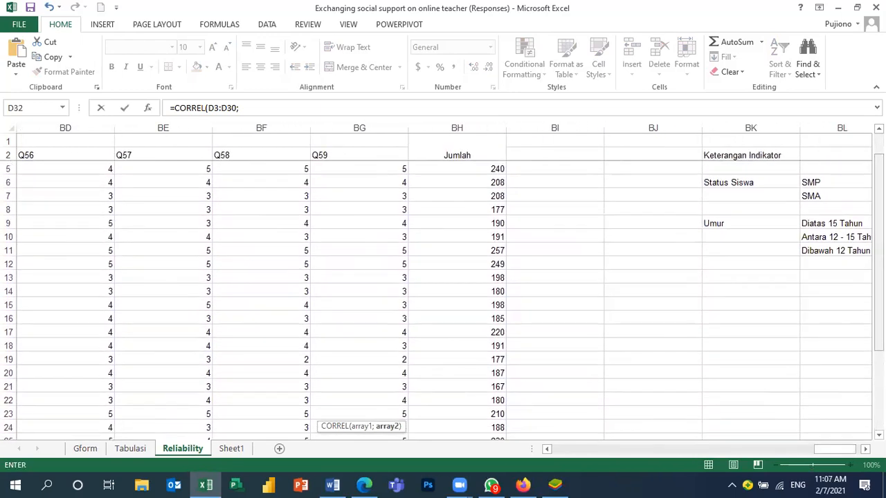
scroll(879, 274, up, 1)
mouse_move(468, 169)
mouse_down()
mouse_move(468, 373)
mouse_move(468, 169)
mouse_up()
key(Return)
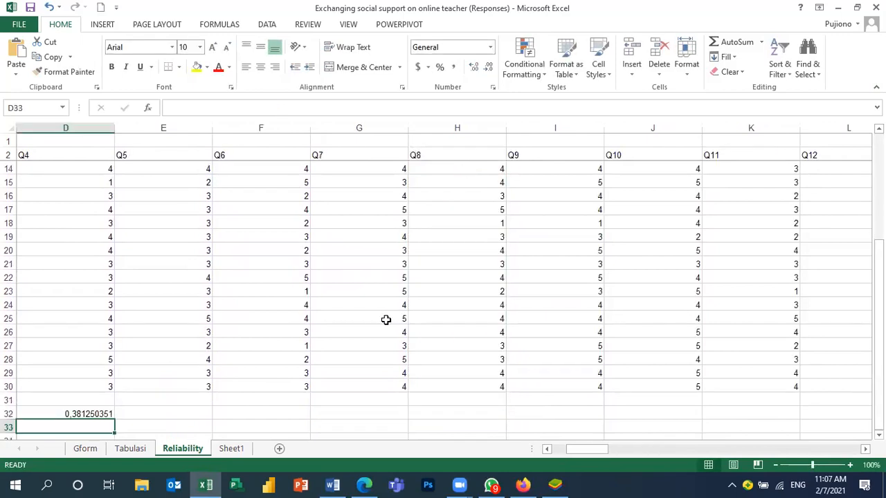
Fill the r-hitung correlation formula from D32 across row 32 to the Q59 column, BG32
click(96, 411)
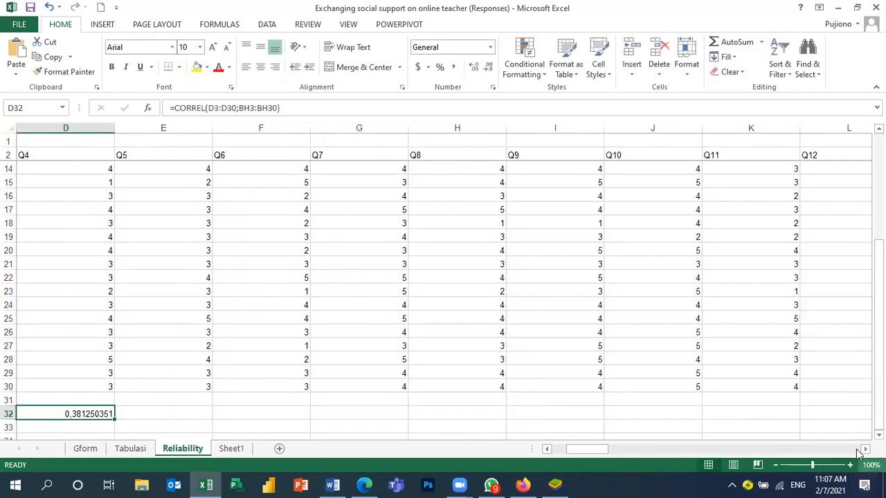
drag(590, 450, 574, 449)
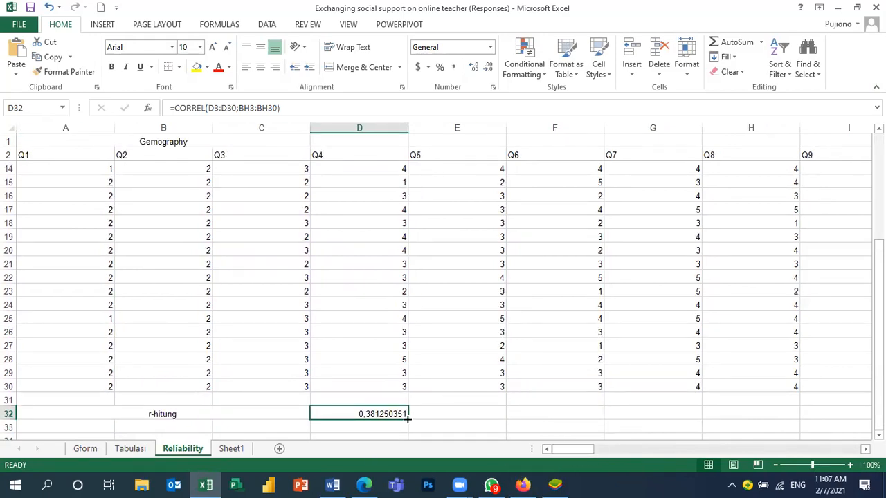
drag(407, 415, 529, 395)
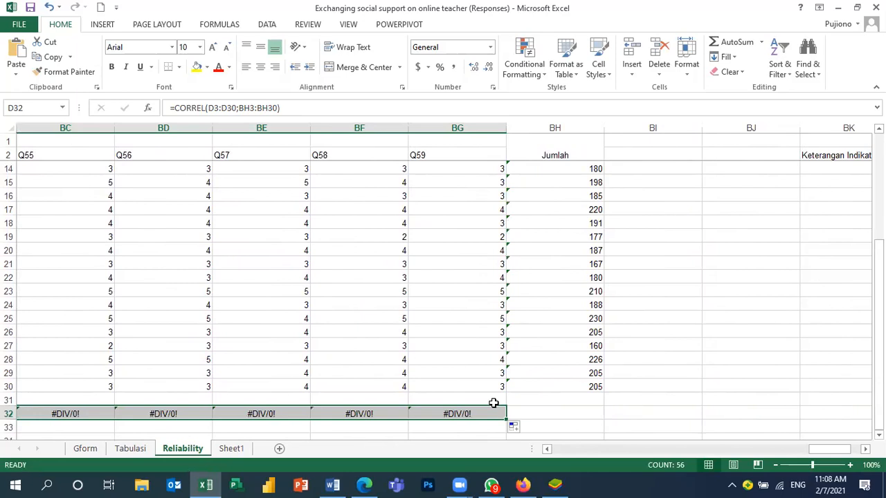
Examine the ranges in the copied CORREL formula in BG32 and undo the stray cell reference
click(473, 414)
double_click(473, 414)
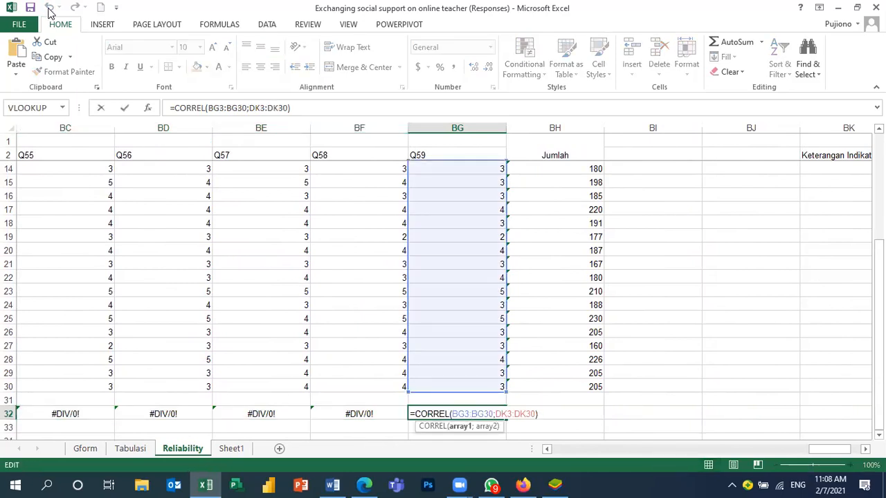
click(252, 262)
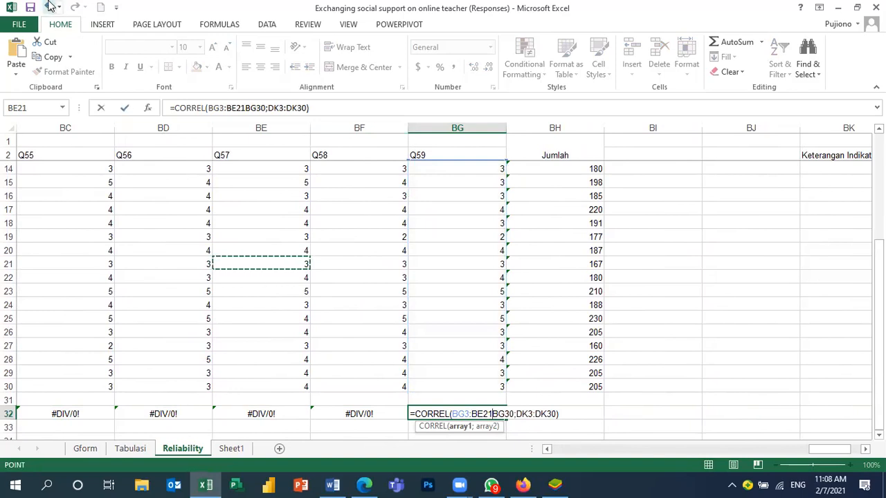
click(48, 7)
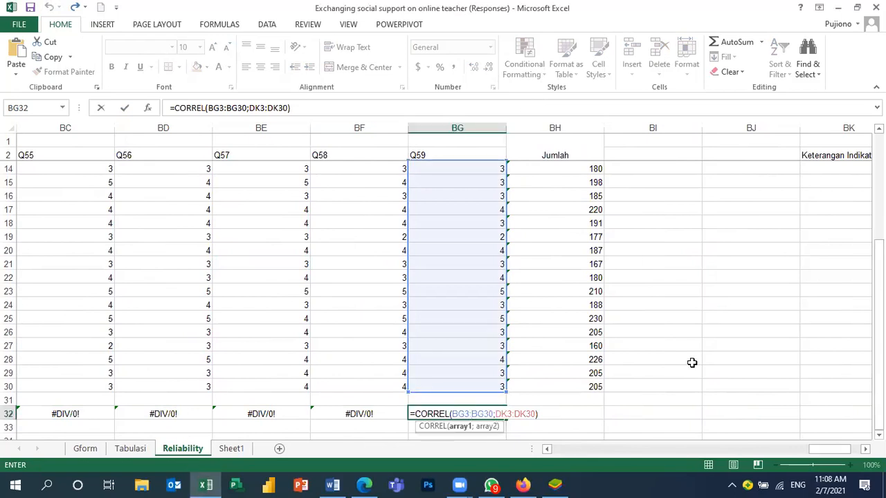
Try to make the second CORREL range in BG32 absolute as $DK$3:$DK$30
drag(838, 450, 569, 482)
click(352, 417)
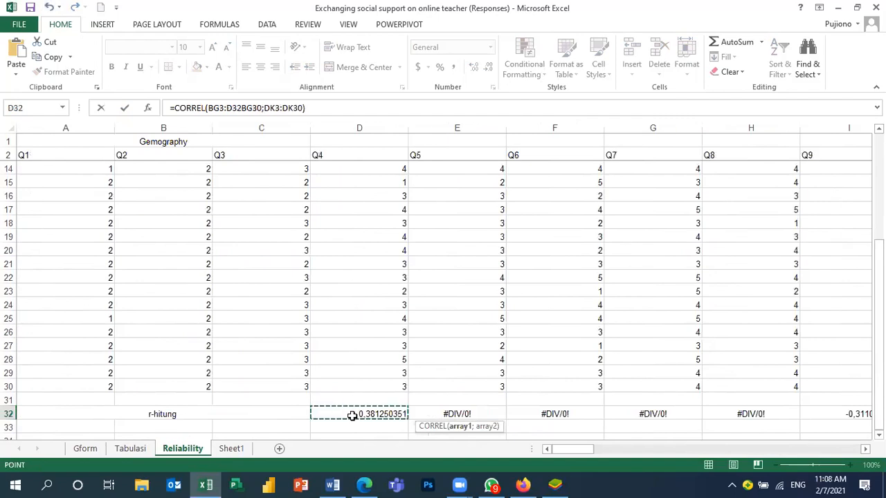
click(263, 108)
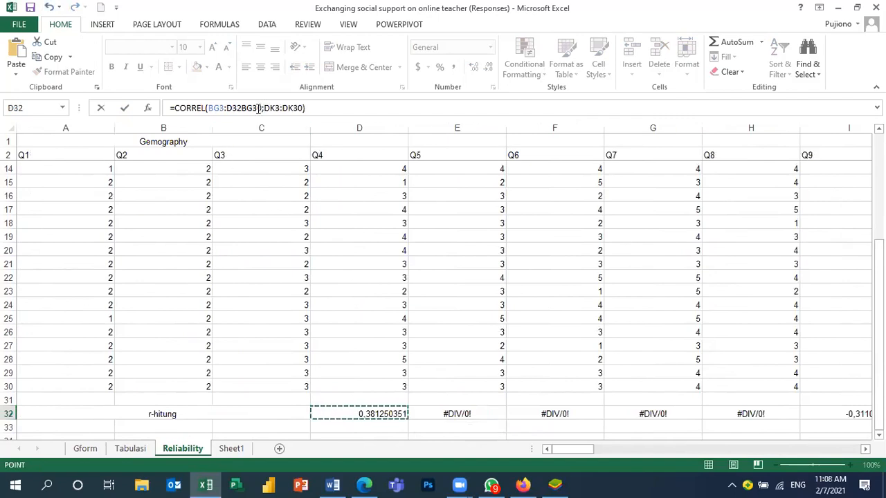
click(269, 108)
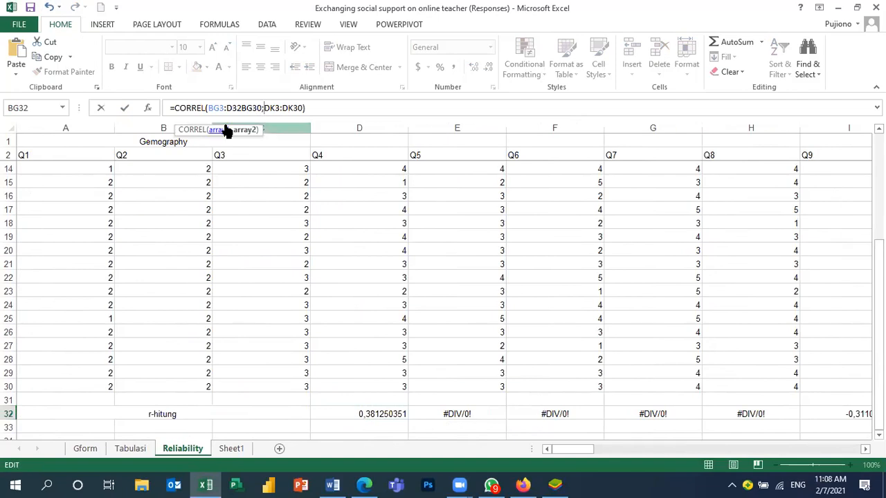
text($DK$)
text($DK$)
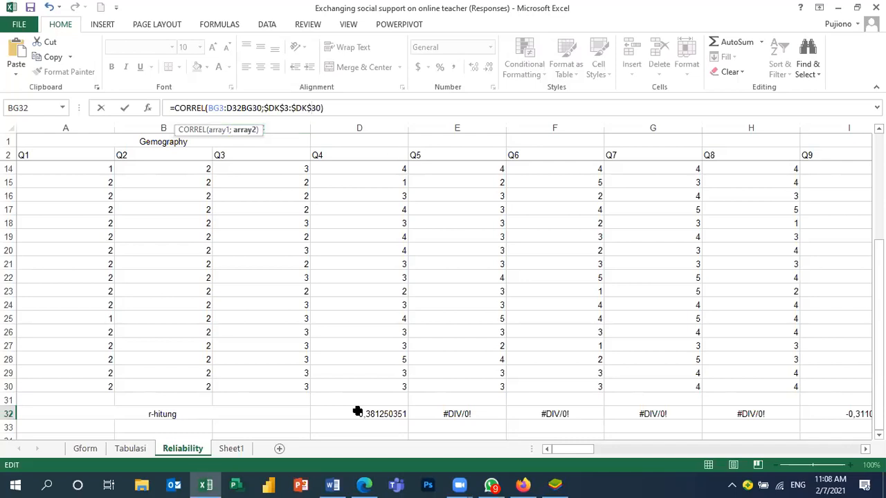
key(Return)
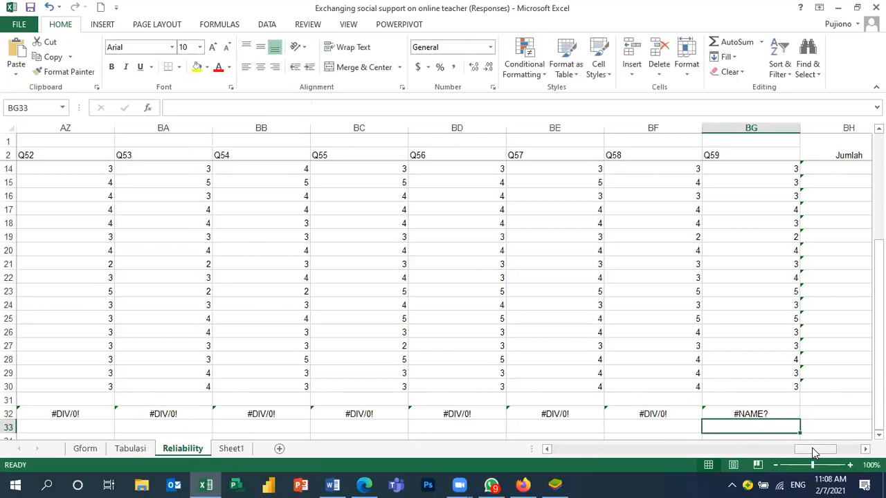
Undo the BG32 formula edit and the r-hitung fill across row 32, keeping only the formula in D32
drag(372, 478, 295, 442)
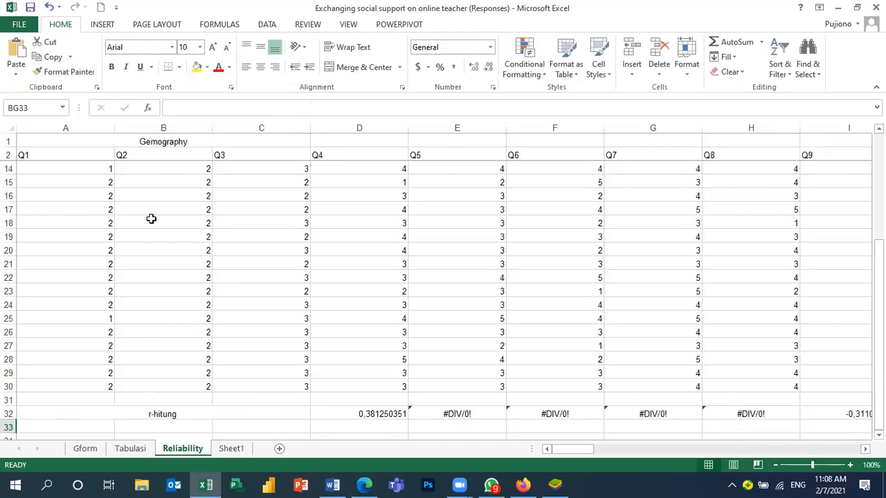
click(46, 7)
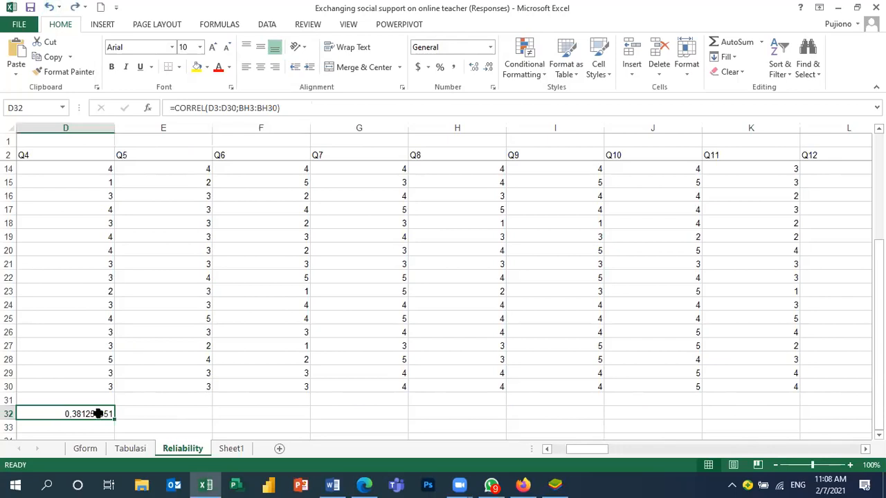
key(Left)
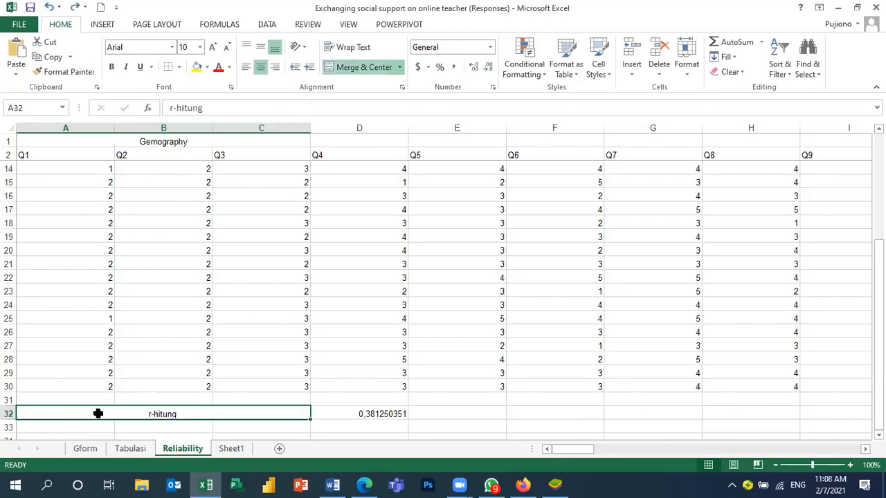
click(367, 416)
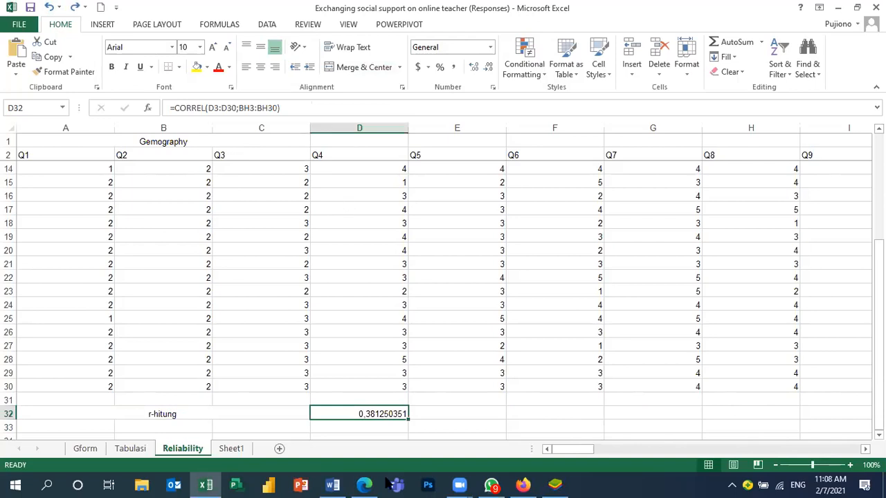
Clear both array arguments from the CORREL formula in D32
double_click(369, 414)
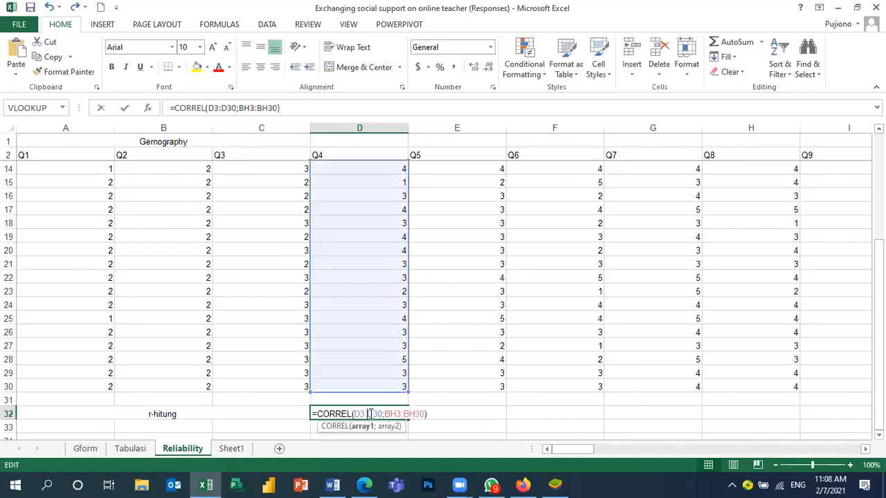
click(290, 105)
key(BackSpace)
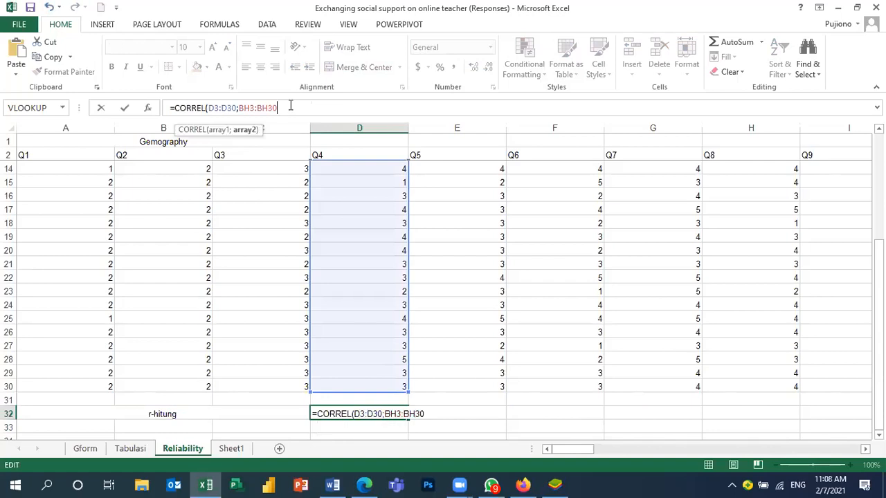
key(BackSpace)
key(BackSpace)
key(BackSpace)
key(BackSpace)
key(BackSpace)
key(BackSpace)
key(BackSpace)
key(BackSpace)
key(BackSpace)
key(BackSpace)
key(BackSpace)
key(BackSpace)
key(BackSpace)
key(BackSpace)
key(BackSpace)
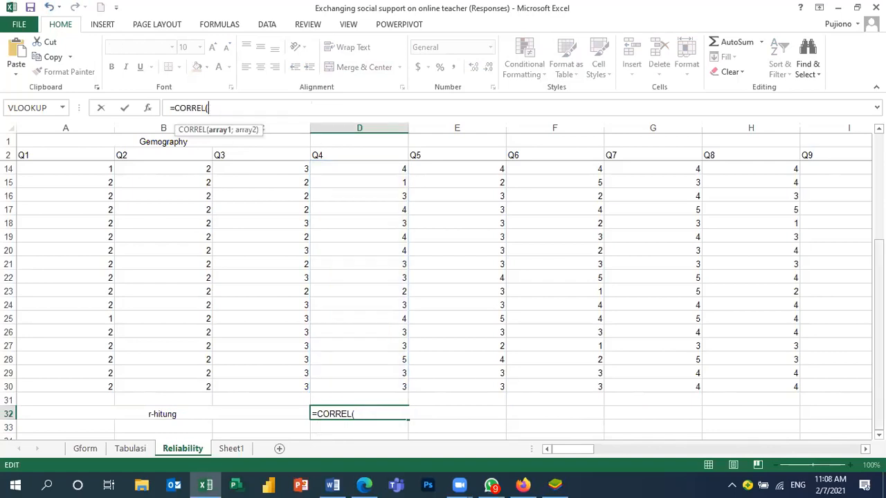
Enter the Q4 scores D3:D30 as the first array of the CORREL formula in D32
scroll(409, 207, up, 4)
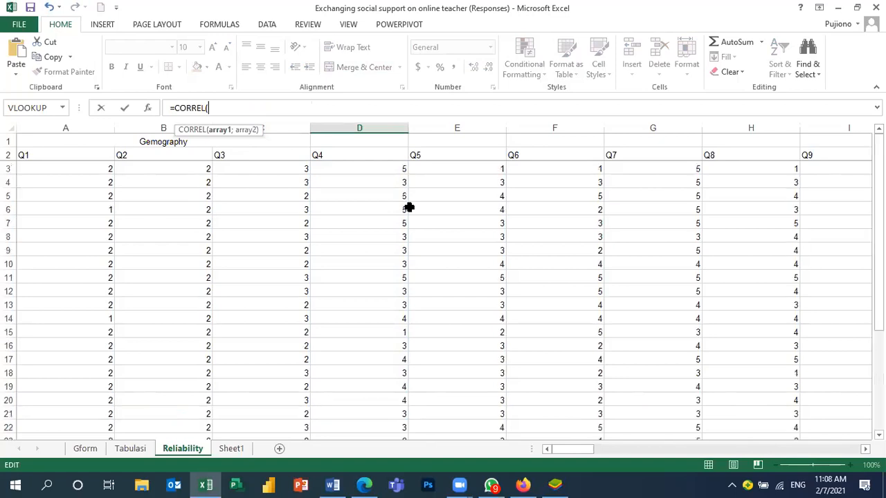
click(390, 167)
key(shift+Down)
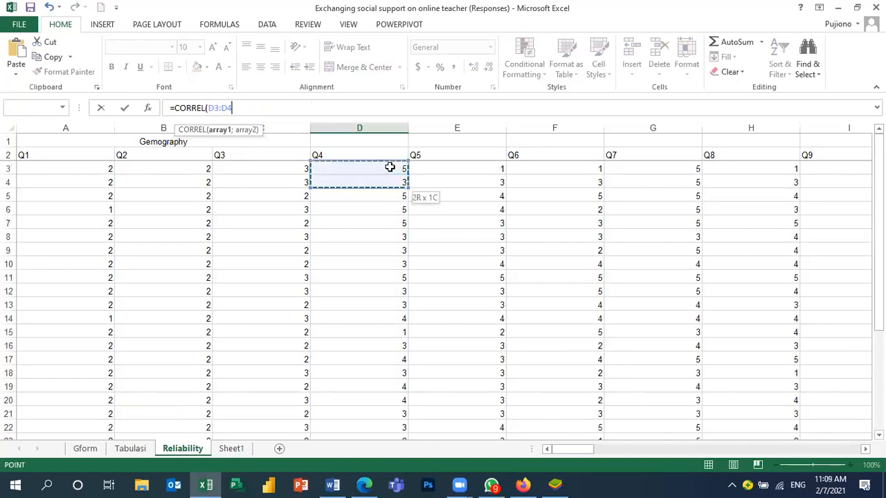
key(shift+Down)
key(shift+Down)
key(shift+Down)
key(shift+Down)
key(shift+Down)
key(shift+Down)
key(shift+Down)
key(shift+Down)
key(shift+Down)
key(shift+Down)
key(shift+Down)
key(shift+Down)
key(shift+Down)
key(shift+Down)
key(shift+Down)
key(shift+Down)
key(shift+Down)
key(shift+Down)
key(shift+Down)
key(shift+Down)
key(shift+Down)
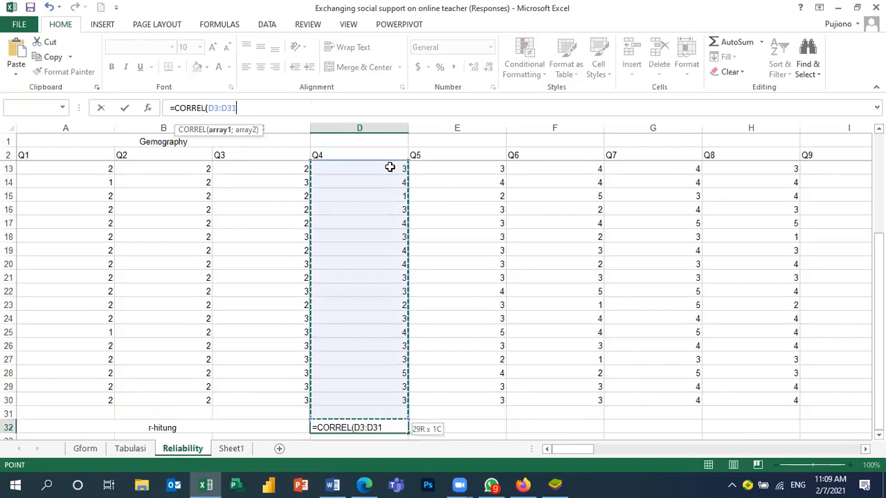
text(;)
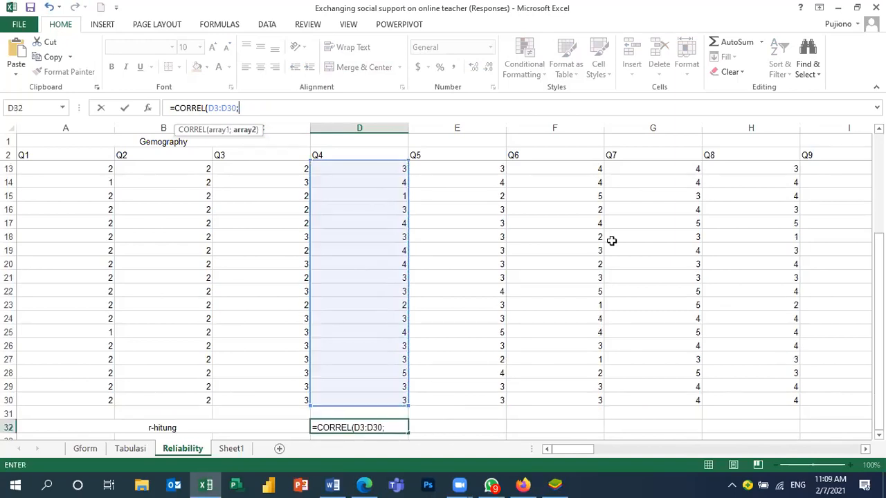
Enter the Jumlah totals BH3:BH30 as the second array and close the CORREL formula
drag(711, 439, 823, 427)
drag(879, 360, 879, 260)
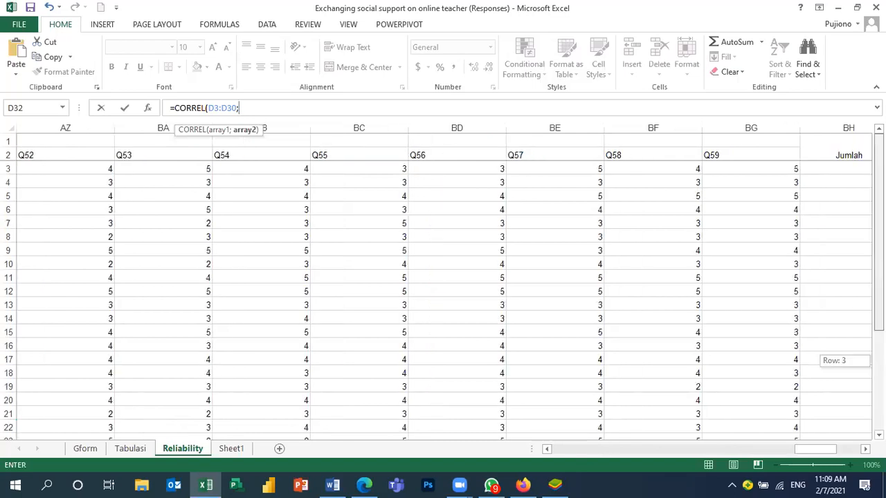
drag(829, 449, 861, 450)
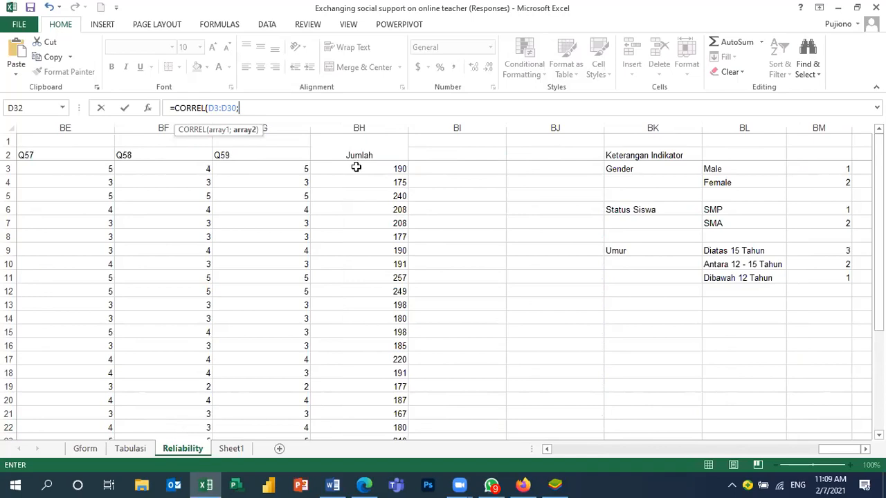
drag(356, 167, 357, 431)
key(shift+Up)
key(shift+Up)
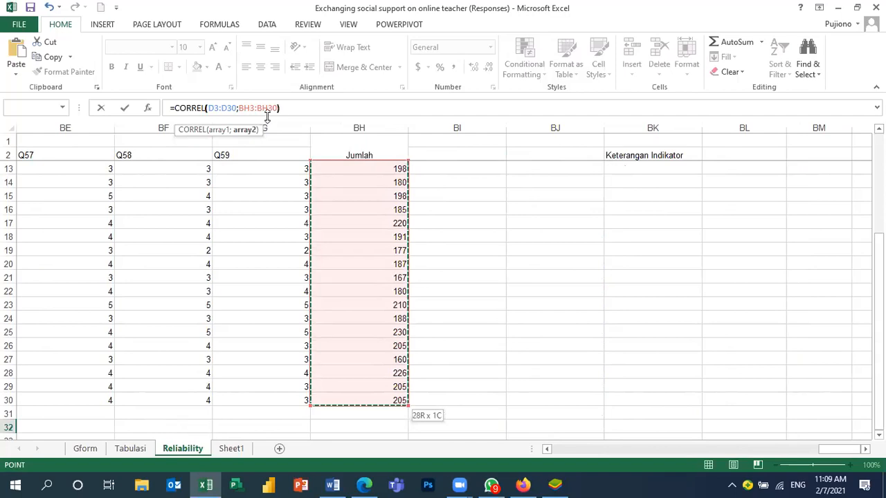
text())
Make the Jumlah range absolute so the D32 formula reads =CORREL(D3:D30;$BH$3:$BH$30)
click(239, 107)
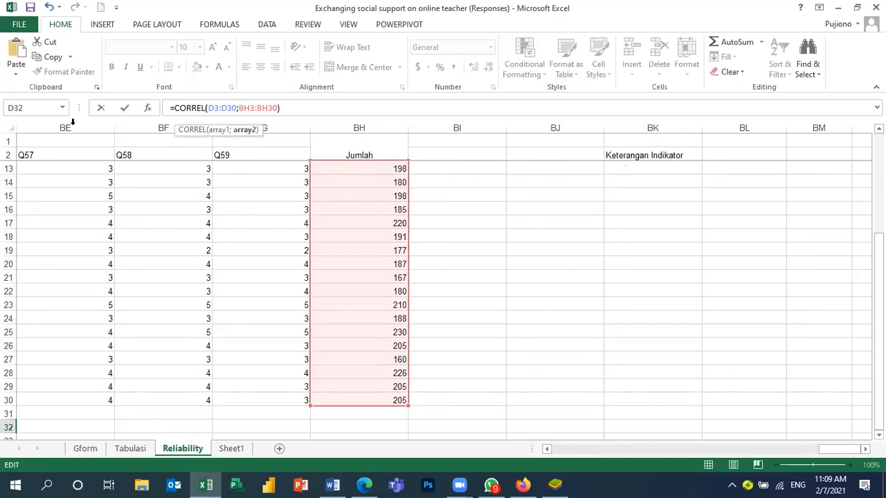
text($)
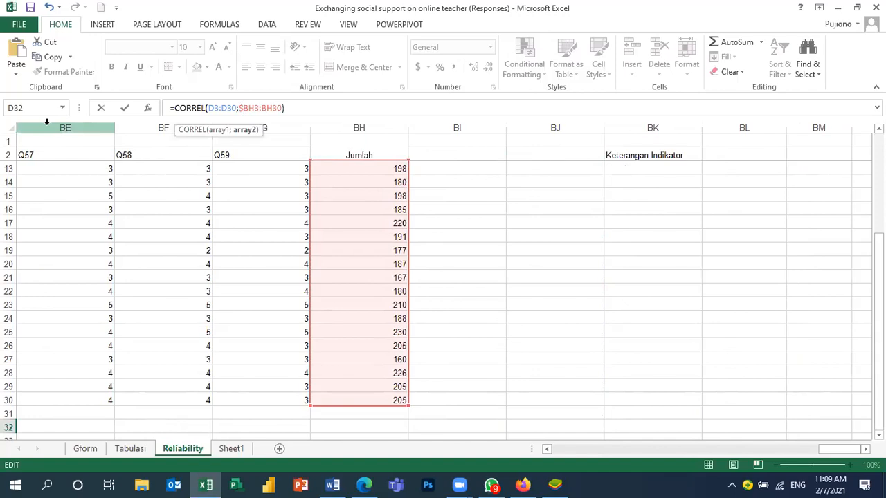
key(Right)
key(Right)
text($)
key(Right)
key(Right)
text($)
key(Right)
key(Right)
text($)
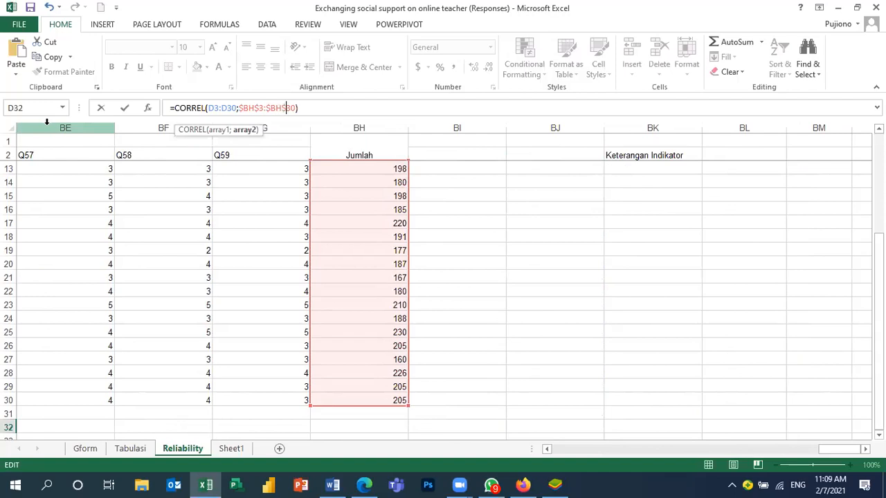
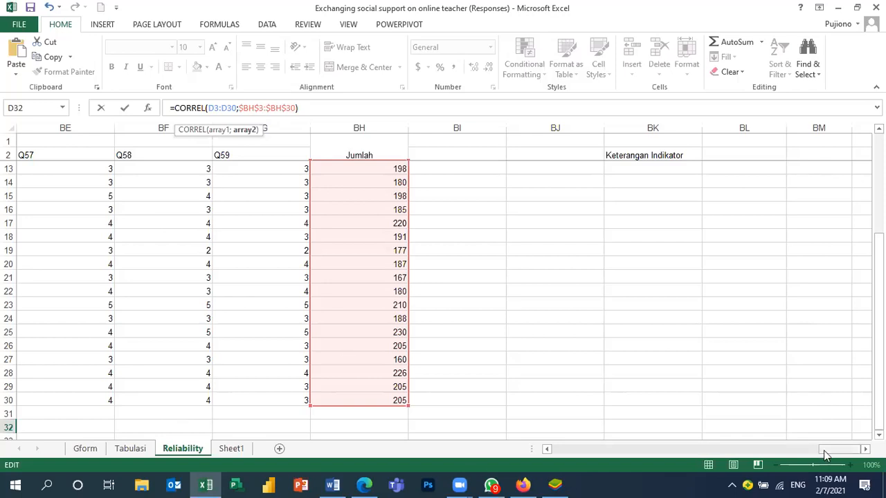
drag(799, 450, 598, 449)
key(Return)
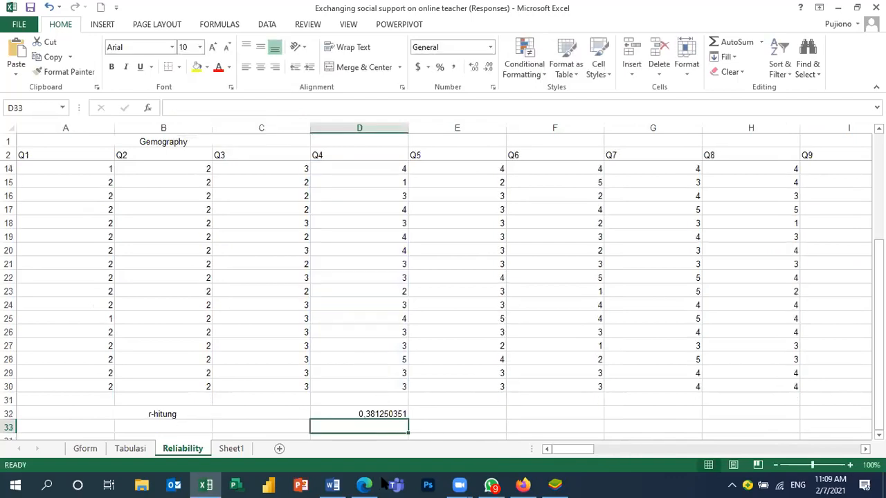
Fill the r-hitung formula with the absolute Jumlah range from D32 across row 32
click(407, 417)
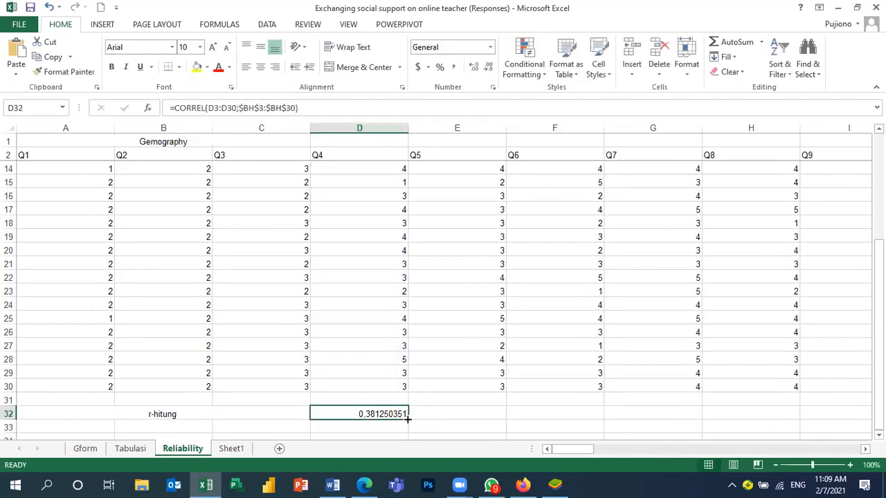
Fill the correlation formula in D32 across the r-hitung row through BG32
drag(408, 419, 706, 401)
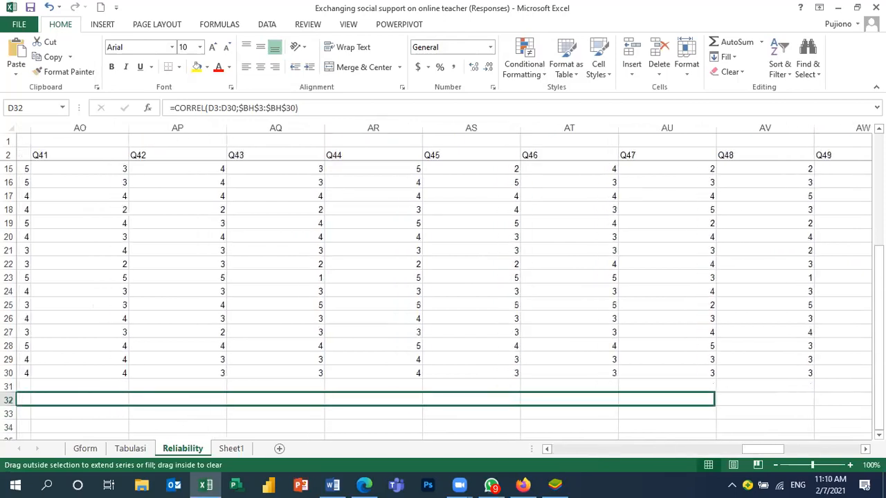
drag(787, 419, 289, 415)
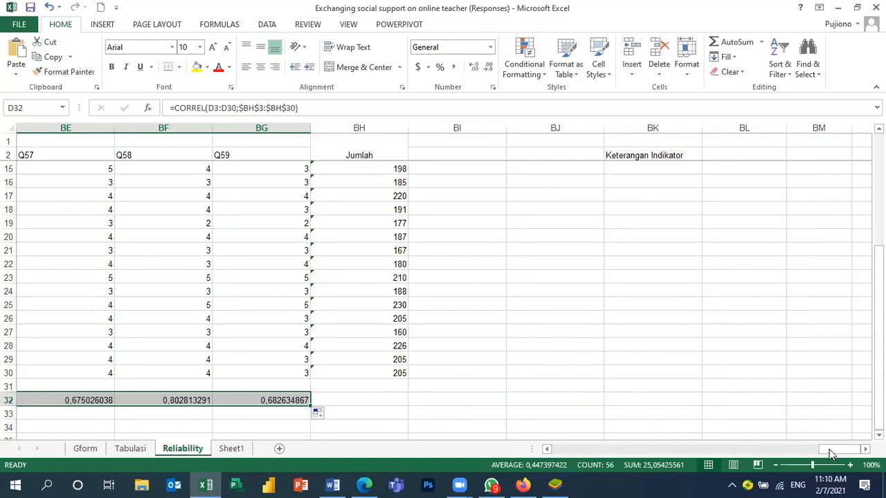
drag(829, 451, 491, 478)
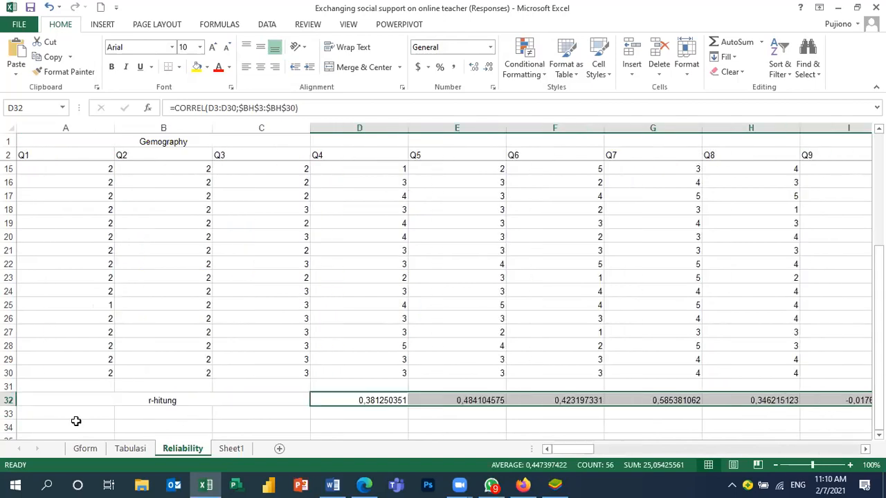
Merge and center A34:C34 and enter "r-tabel" as the row label
drag(66, 425, 222, 427)
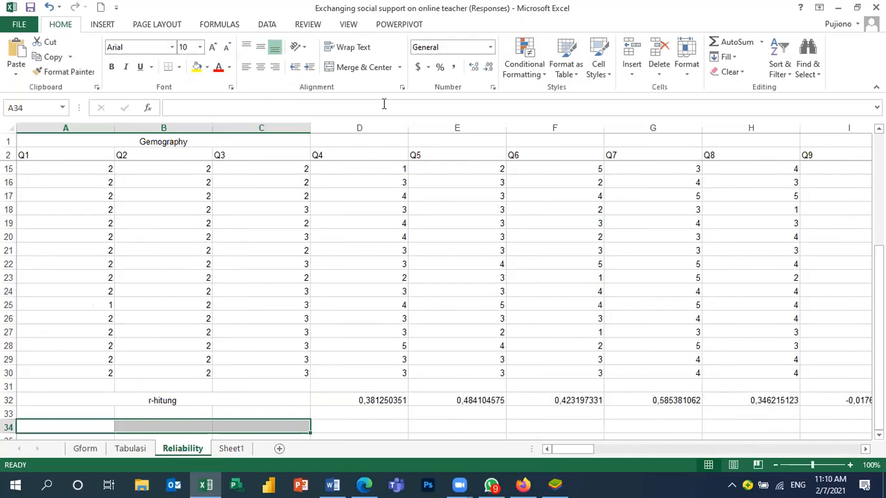
click(366, 69)
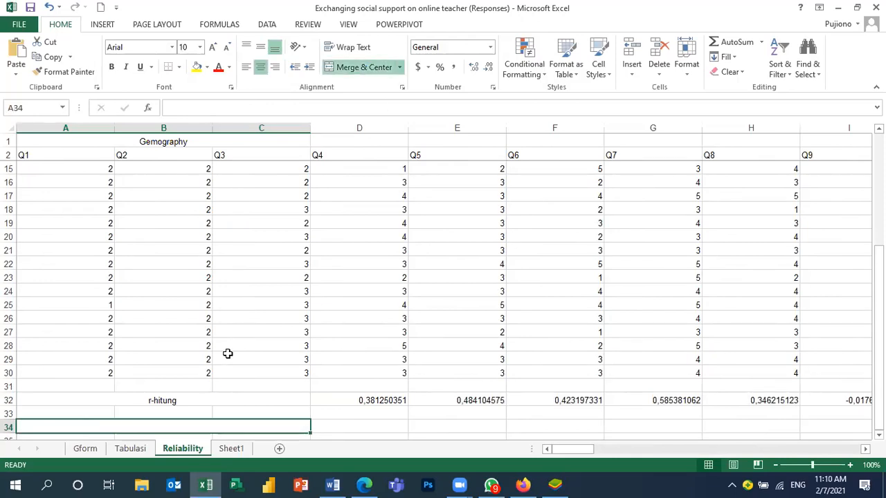
text(r-)
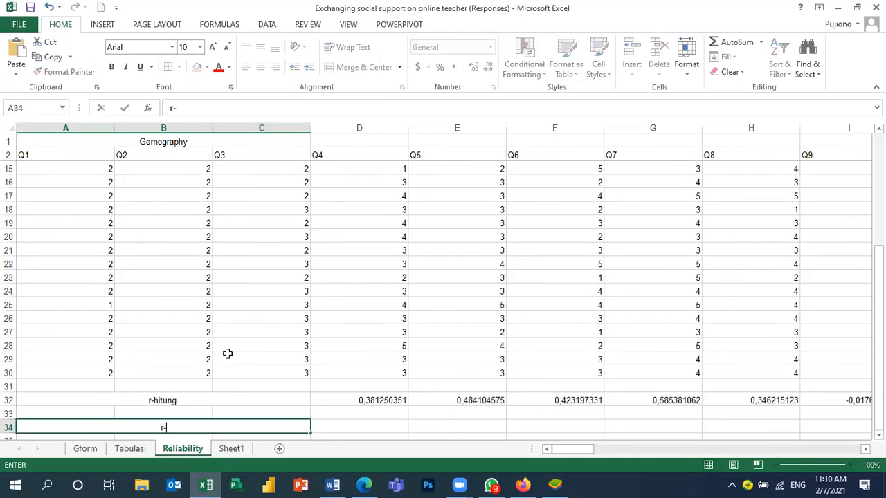
text(tabel)
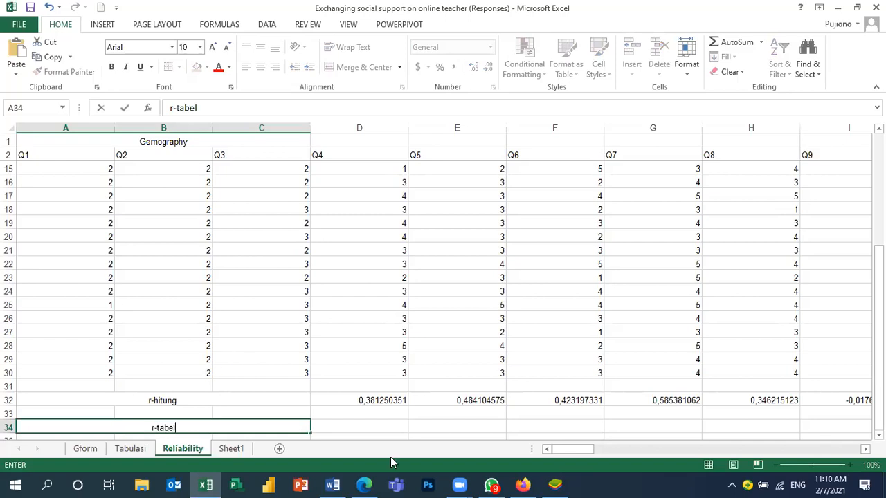
click(382, 429)
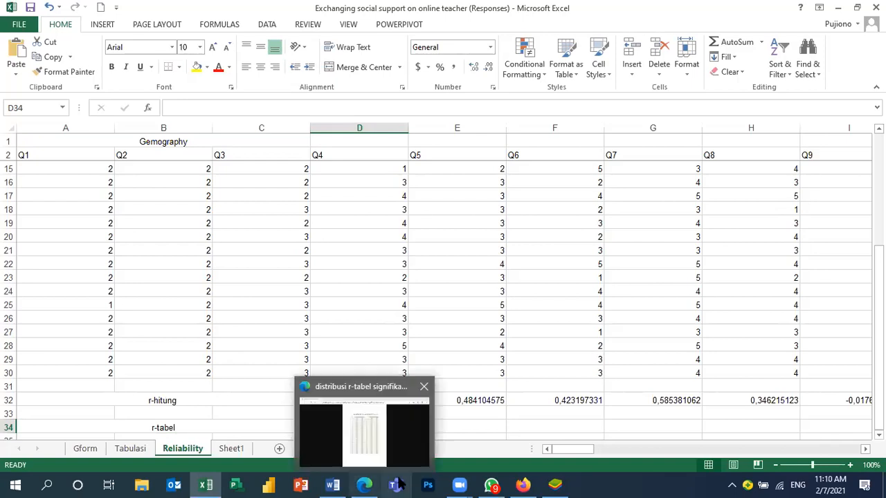
Switch to the r-table image in Edge and look up the 5% significance value for N = 26
mouse_move(365, 485)
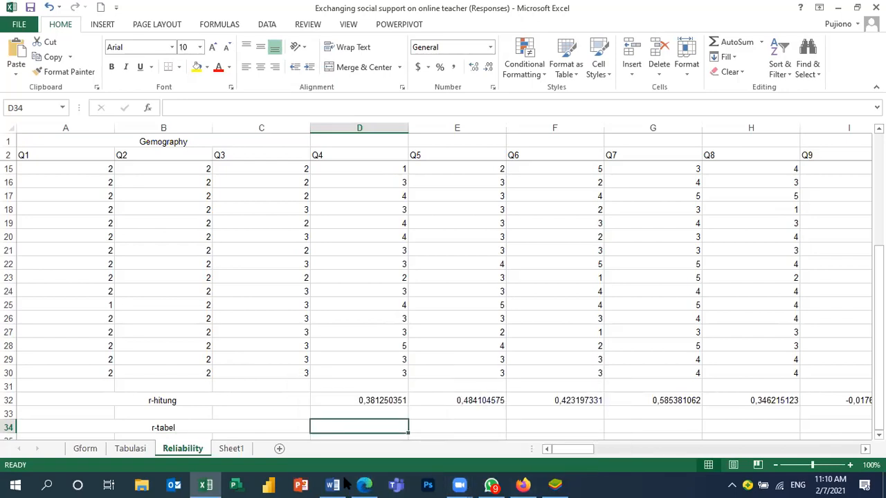
click(365, 484)
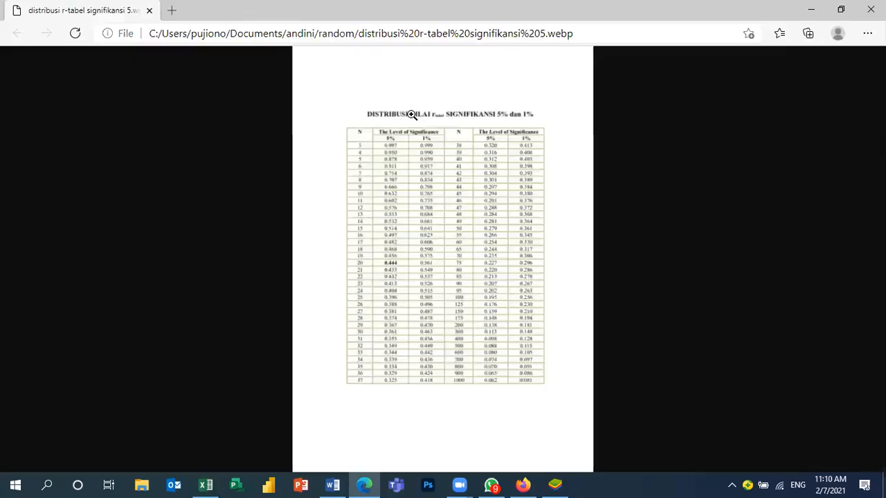
click(384, 144)
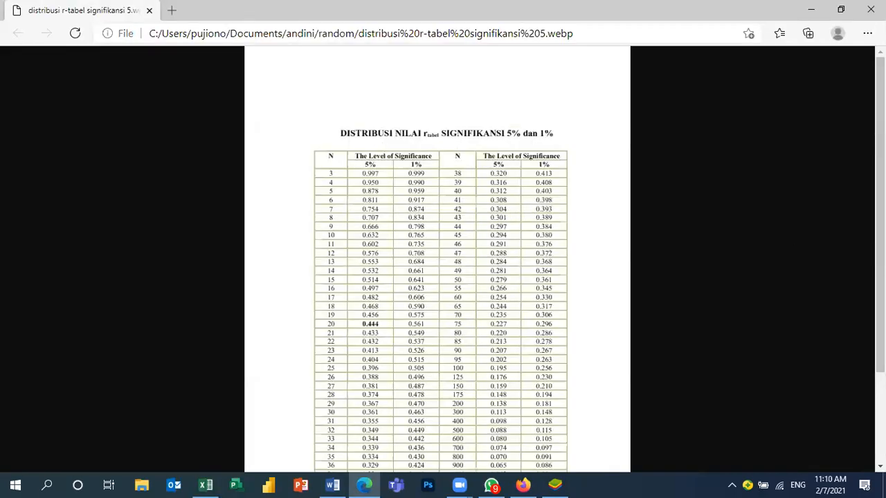
scroll(440, 277, down, 1)
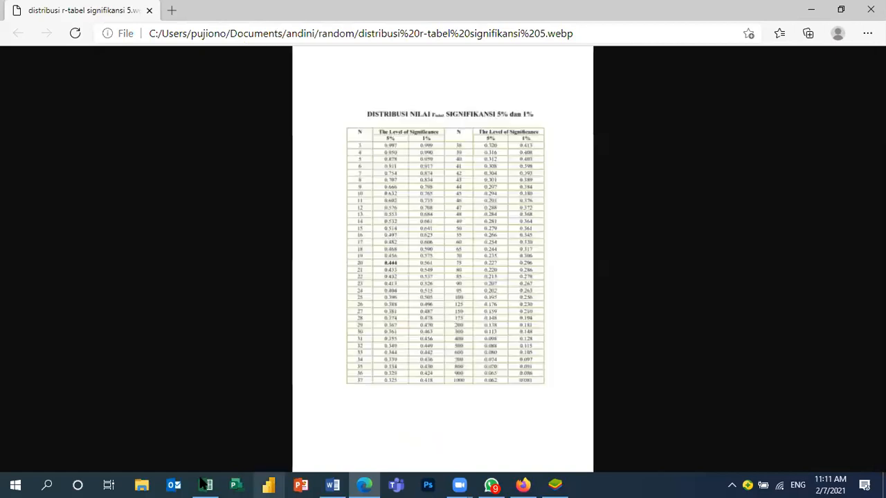
mouse_move(206, 484)
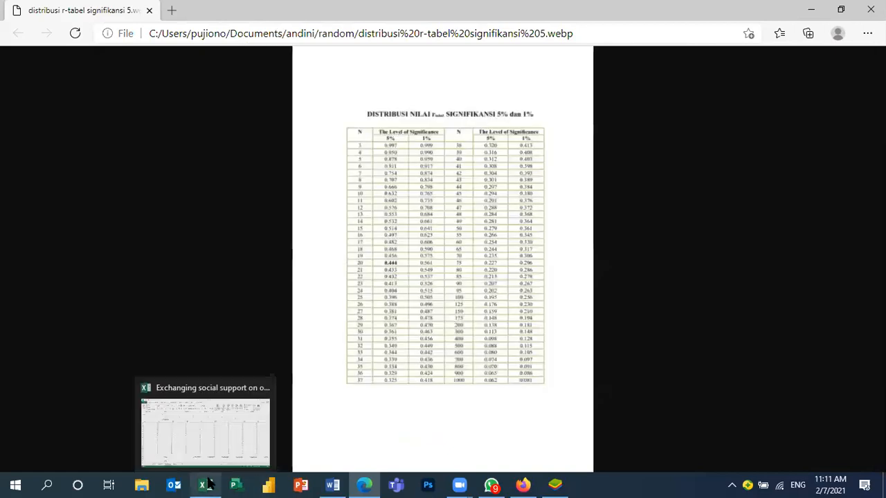
Return to Excel, enter 0,388 in D34 and fill it across the r-tabel row through BG34
click(260, 418)
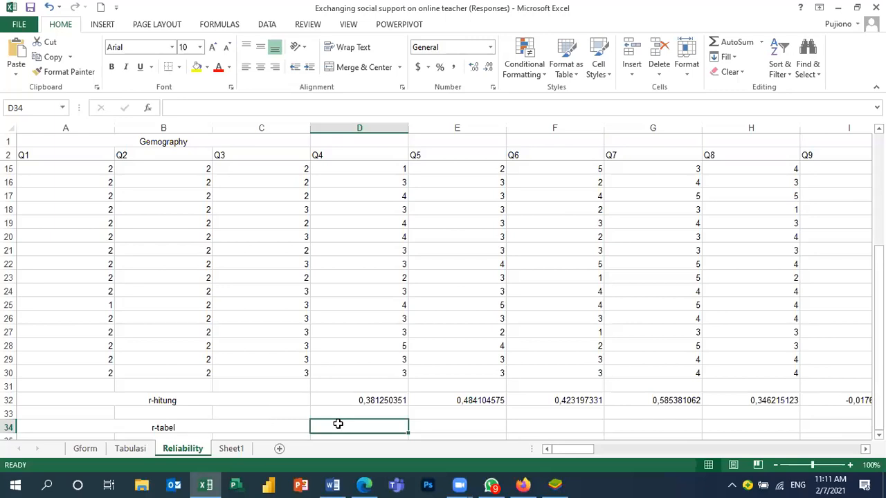
text(0,388)
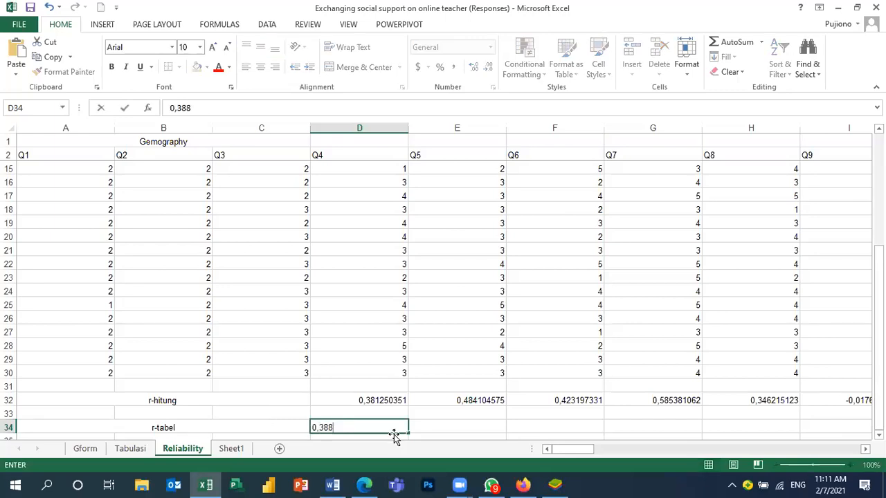
drag(409, 432, 317, 430)
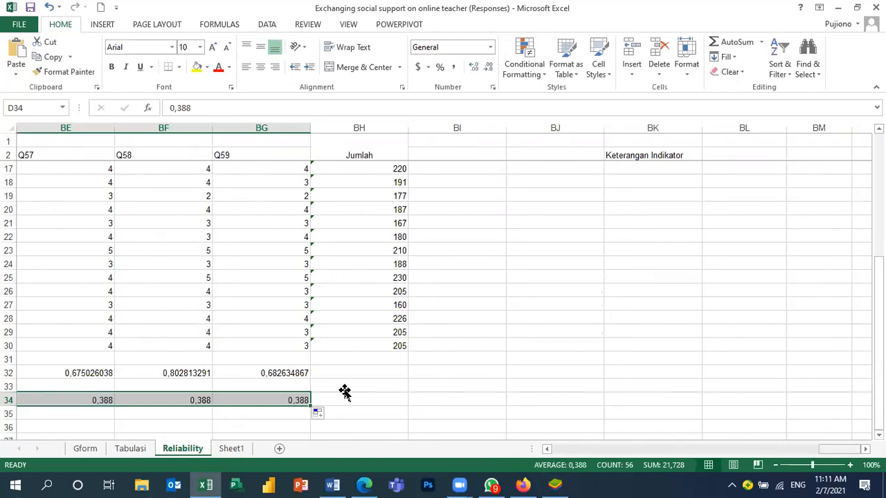
key(ctrl+BackSpace)
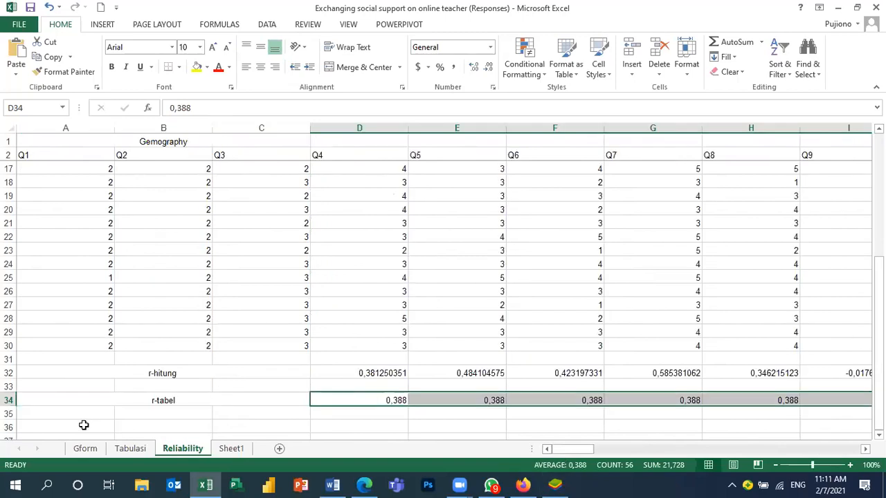
drag(83, 425, 275, 419)
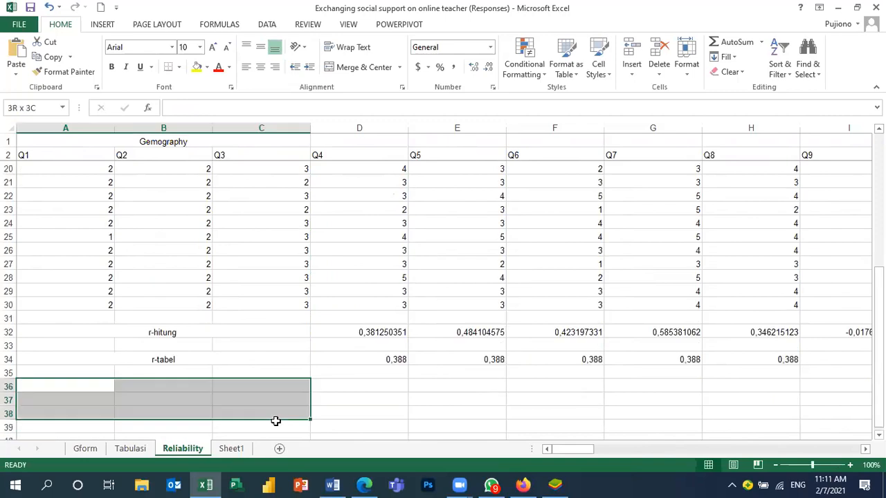
scroll(263, 367, down, 1)
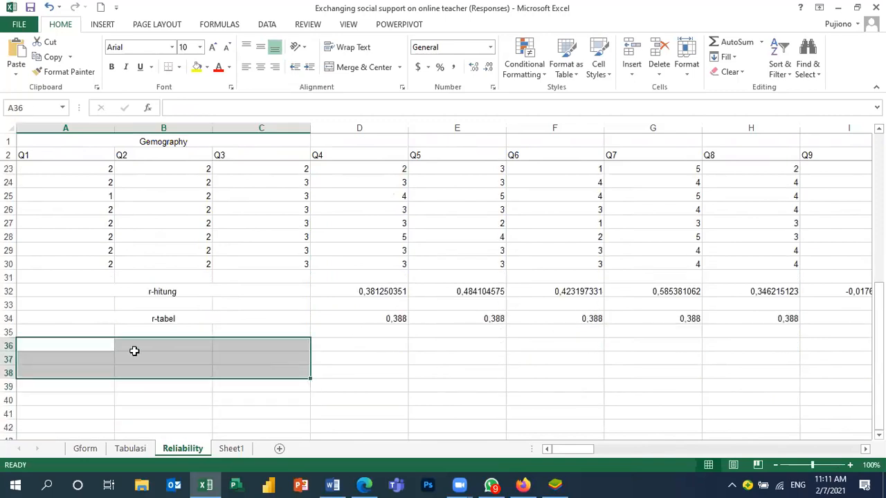
click(97, 342)
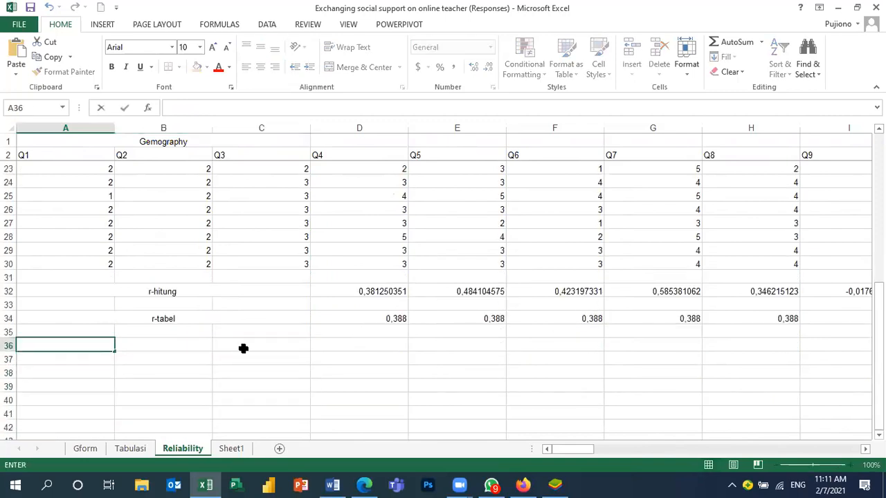
key(F2)
key(Escape)
Merge and center A36:C36 and enter "Simpulan" as the row label
drag(103, 340, 267, 340)
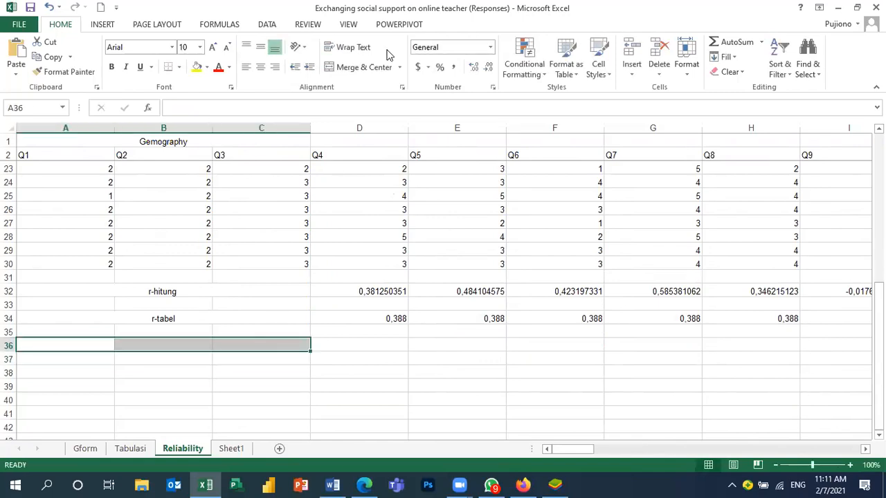
click(350, 67)
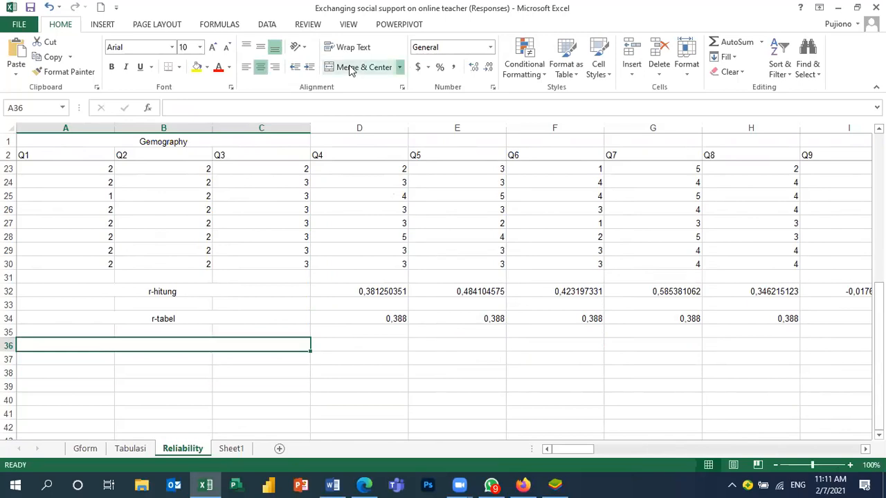
text(Simpulan)
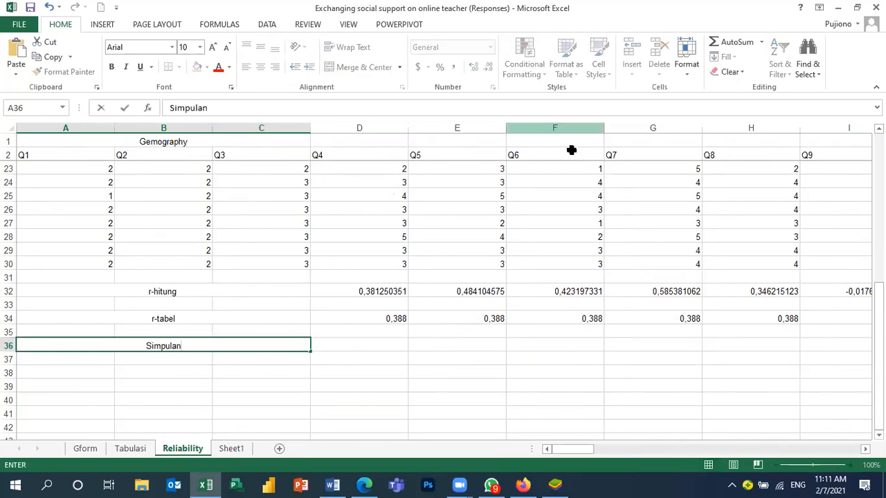
Enter the formula =IF(D32>D34;"Valid";"Tidak Valid") in D36 to classify the Q4 item
click(385, 351)
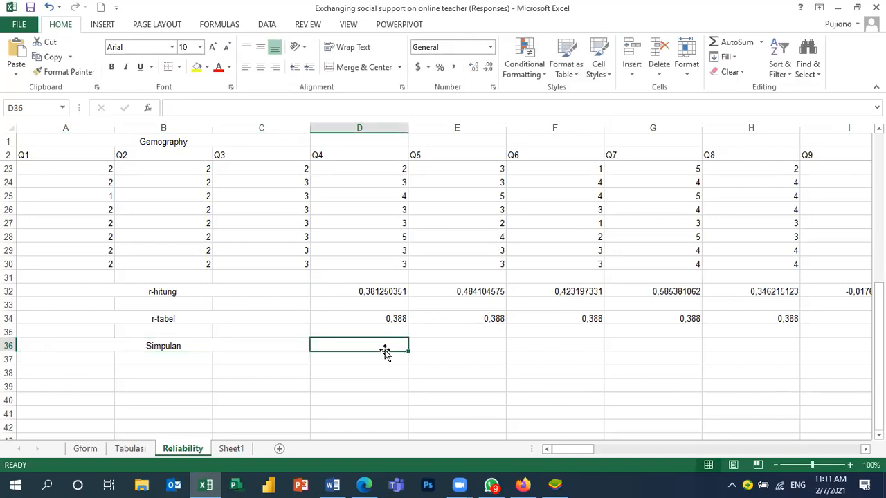
text(=I)
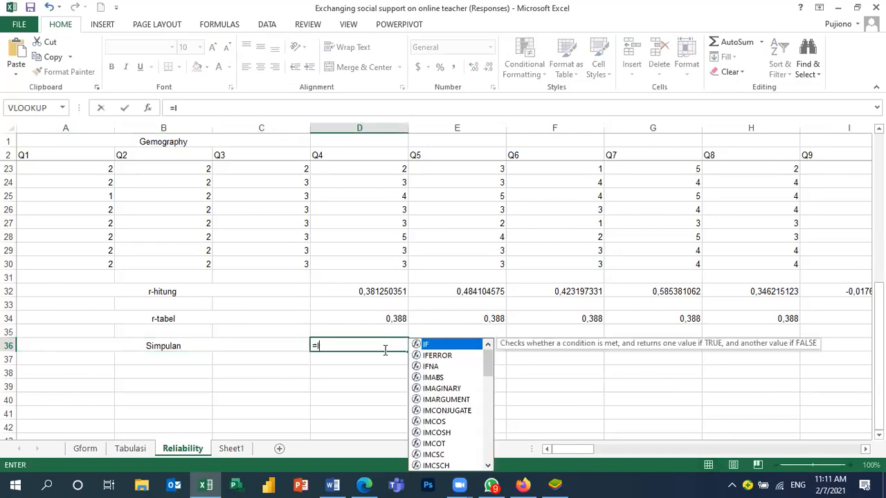
text(f)
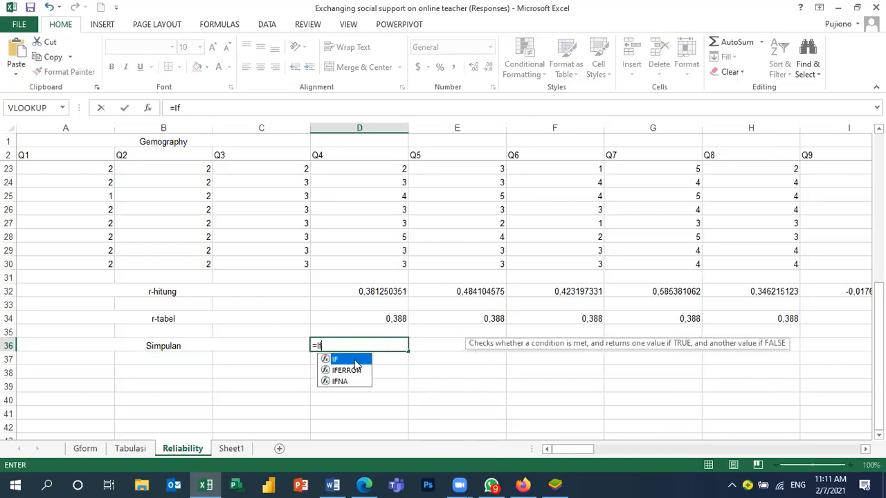
double_click(354, 360)
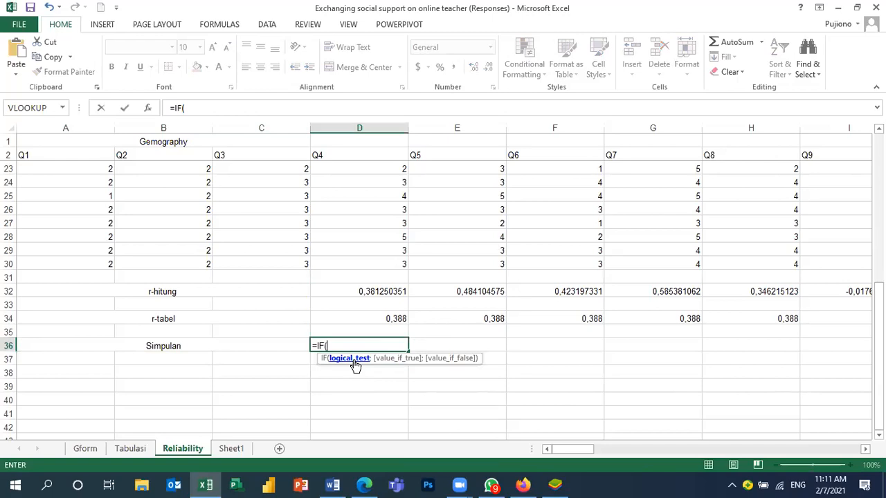
click(373, 292)
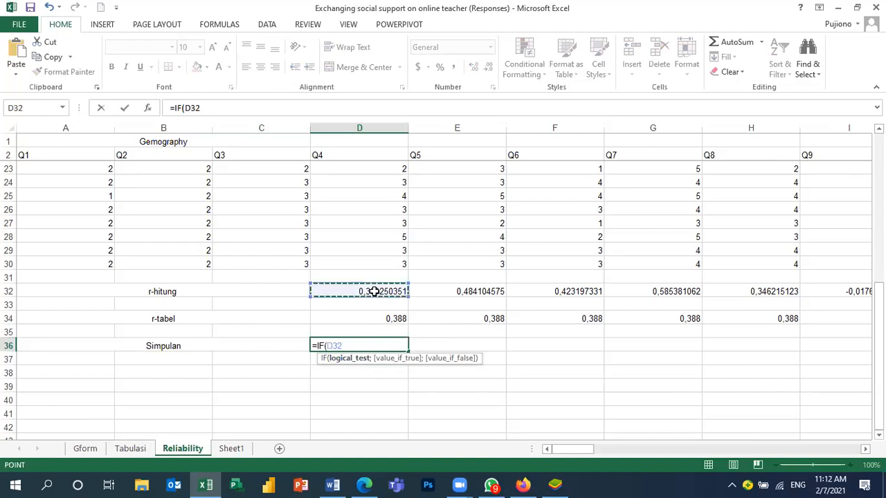
text(>)
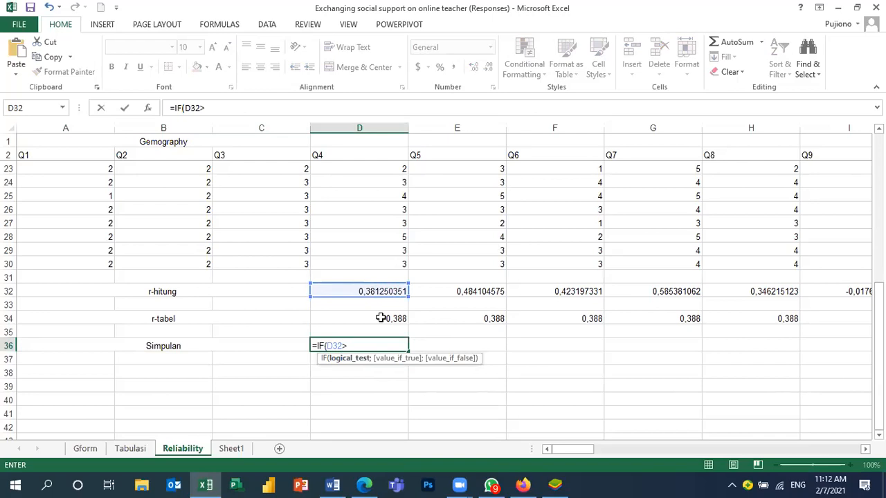
click(380, 318)
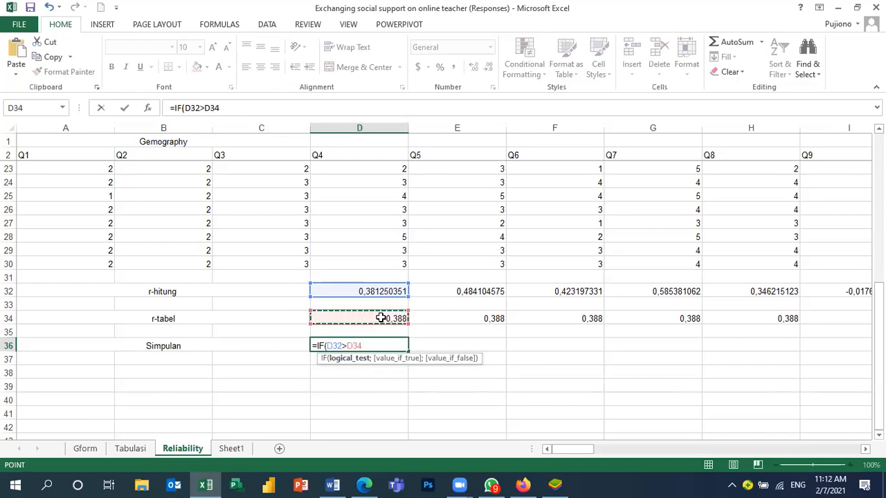
text(;")
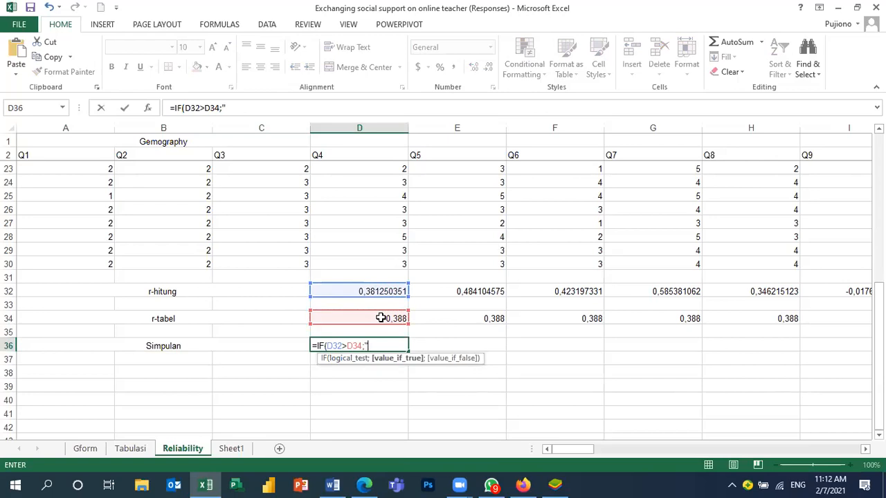
text(Valid)
text(";)
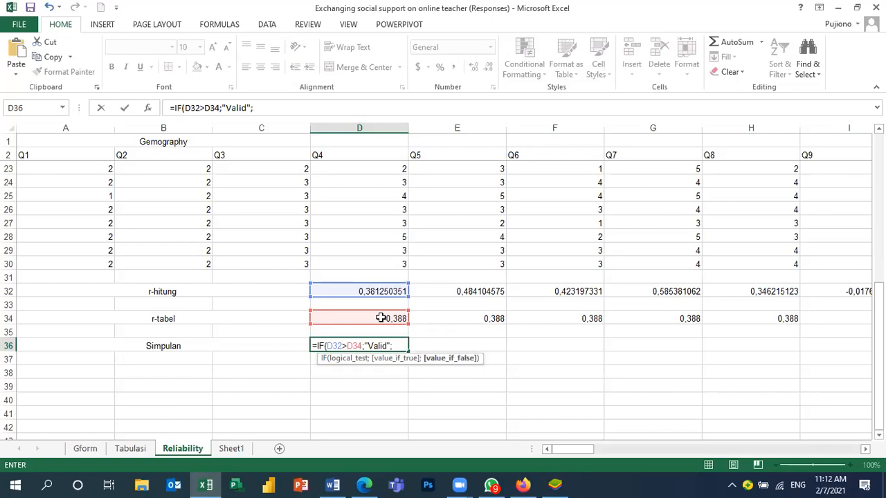
text("Tidak Valid)
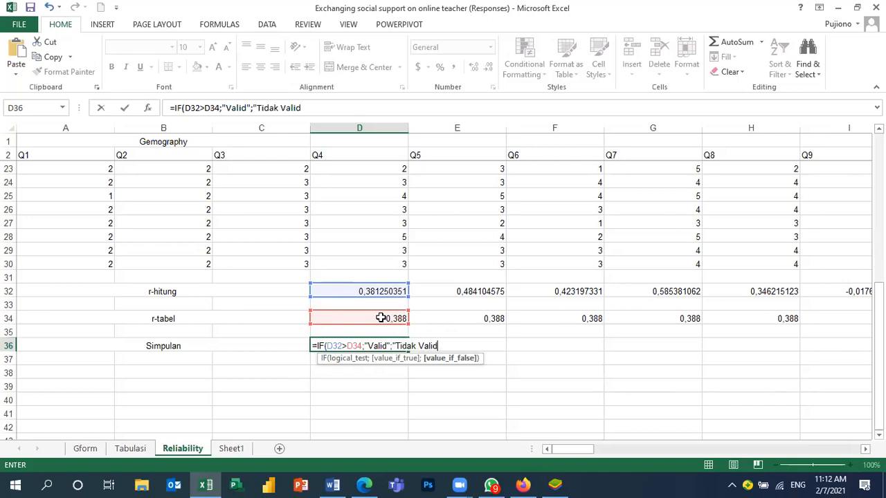
text(")
text())
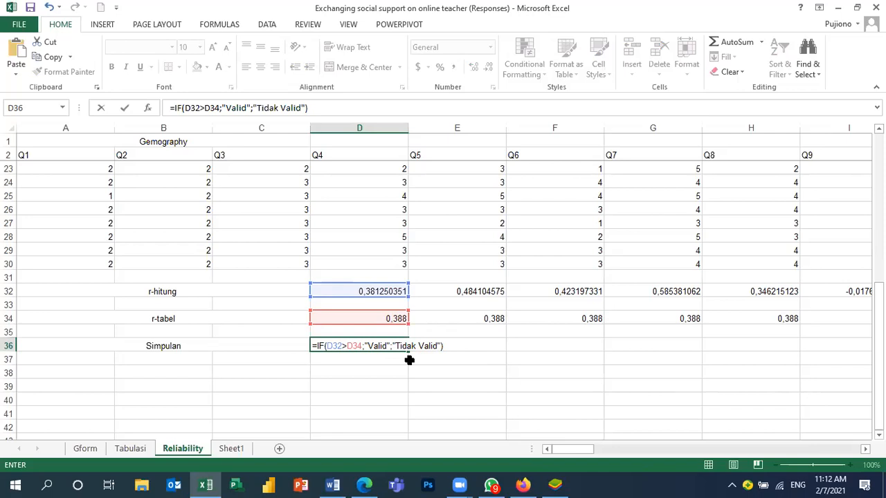
key(Return)
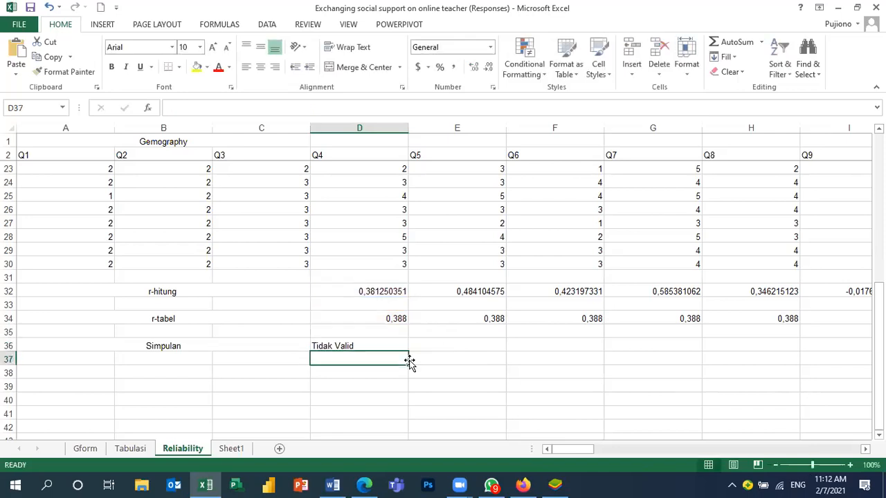
Fill the D36 validity formula across the Simpulan row through BG36 to classify every remaining questionnaire item
click(384, 346)
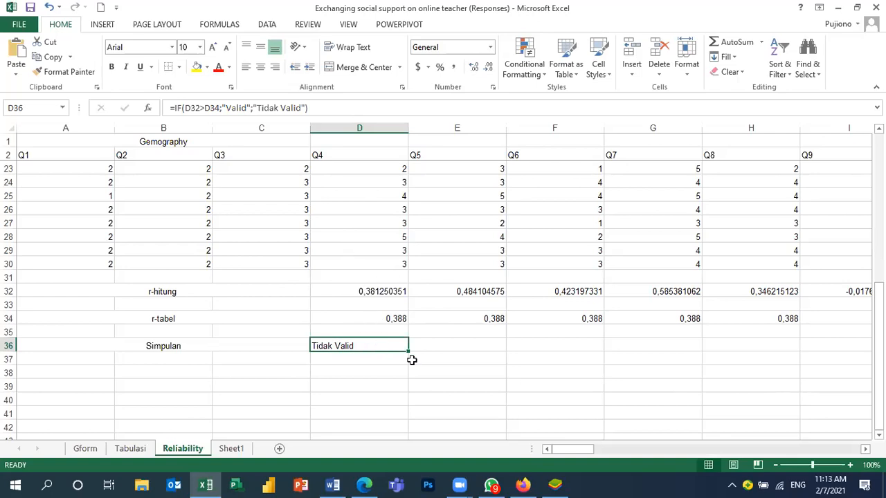
drag(550, 349, 830, 326)
drag(611, 358, 474, 354)
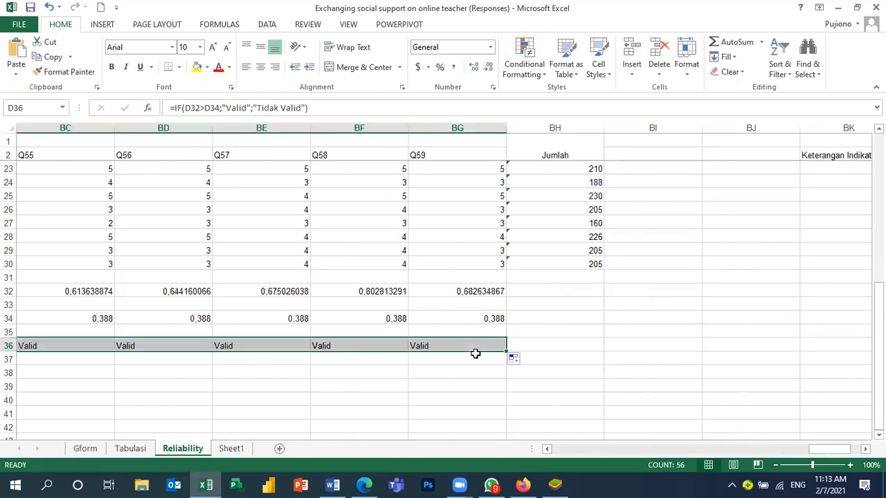
click(495, 396)
drag(734, 452, 536, 451)
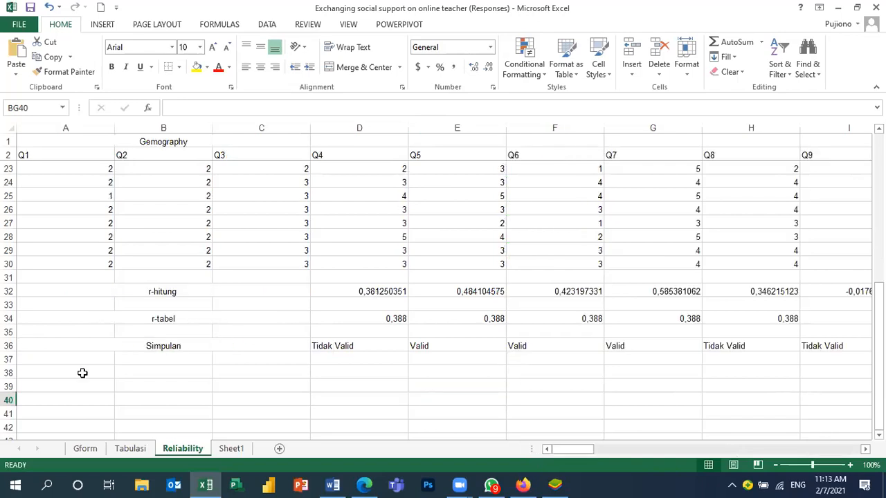
Merge and center A38:C38 and enter "Jumlah Valid" as the row label
drag(83, 374, 233, 371)
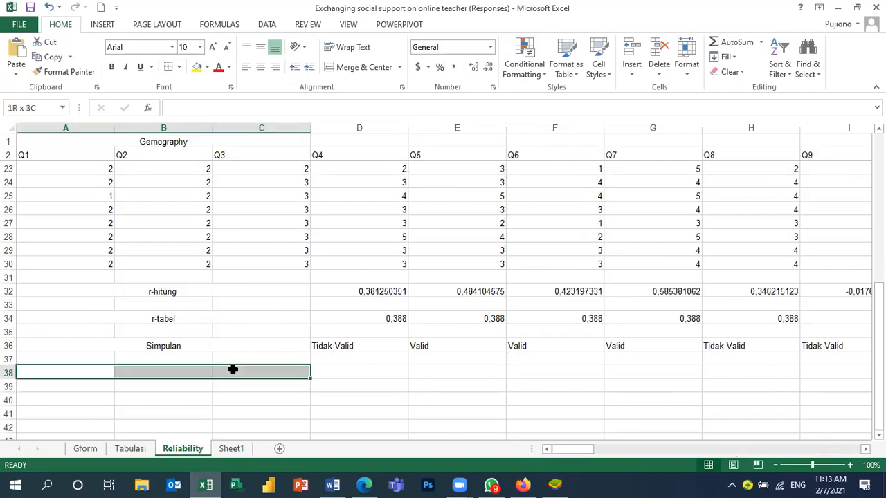
click(358, 67)
text(Jum)
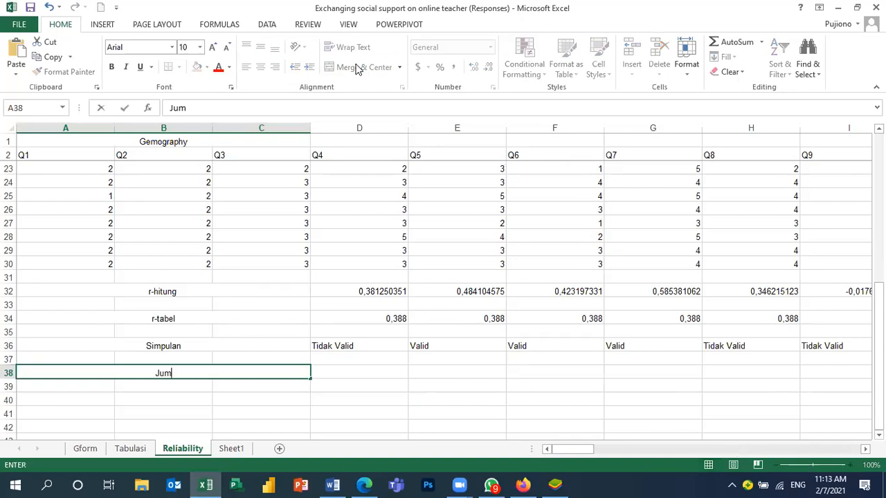
text(lah Valid)
Enter the formula =COUNTIF(D36:BG36;"Valid") in D38 to count the valid items
click(327, 376)
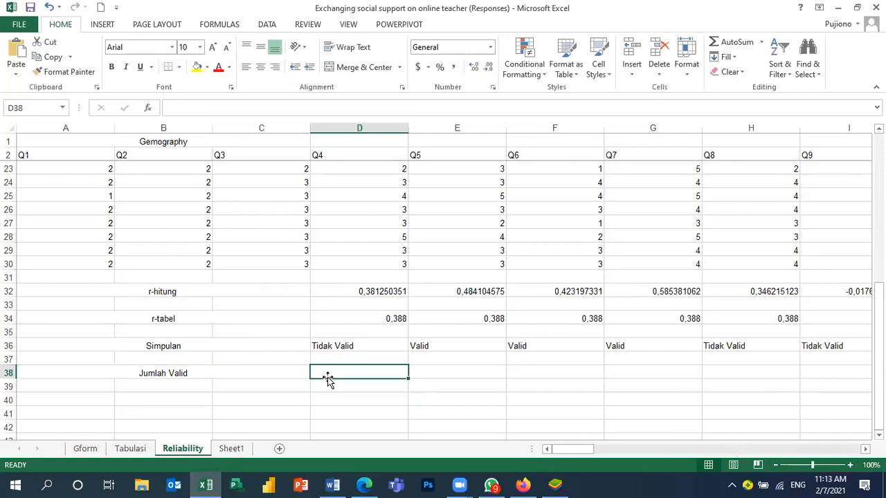
text(=Cou)
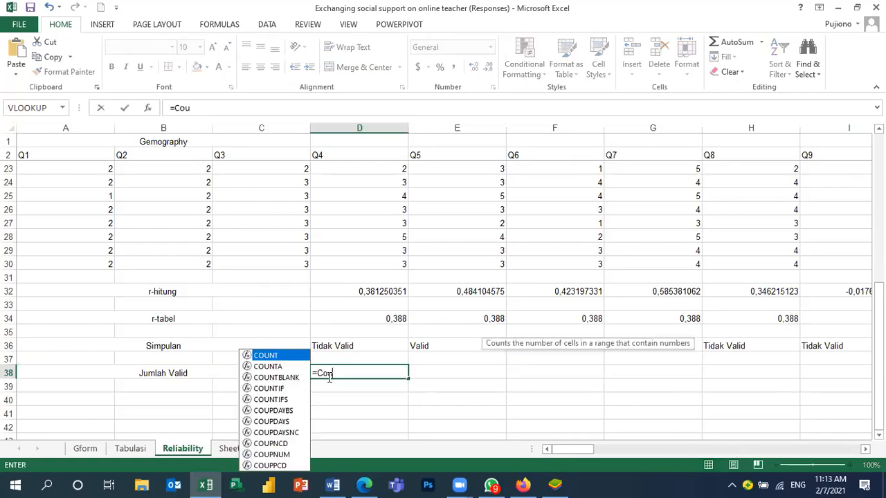
double_click(279, 388)
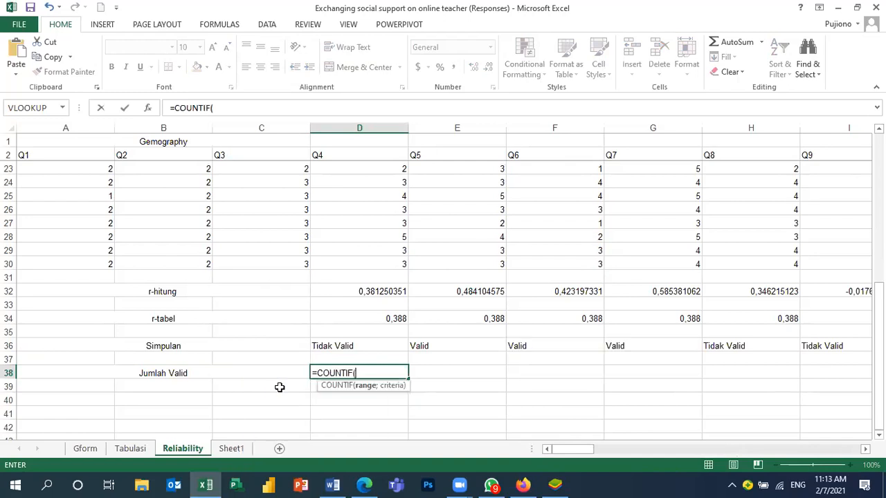
click(341, 348)
key(shift+Right)
key(shift+Right)
key(shift+Right)
key(shift+Right)
key(shift+Right)
key(shift+Right)
key(shift+Right)
key(shift+Right)
key(shift+Right)
key(shift+Right)
key(shift+Right)
key(shift+Right)
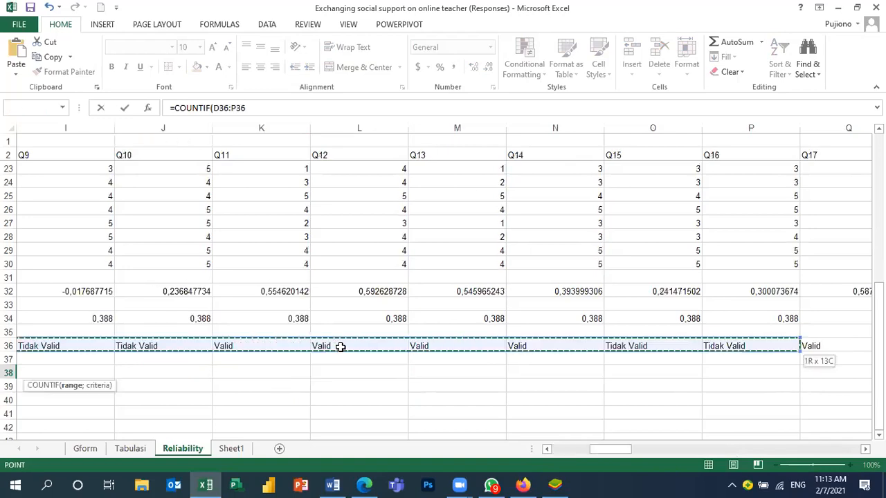
key(shift+Right)
key(shift+Right)
key(shift+Right)
key(shift+Right)
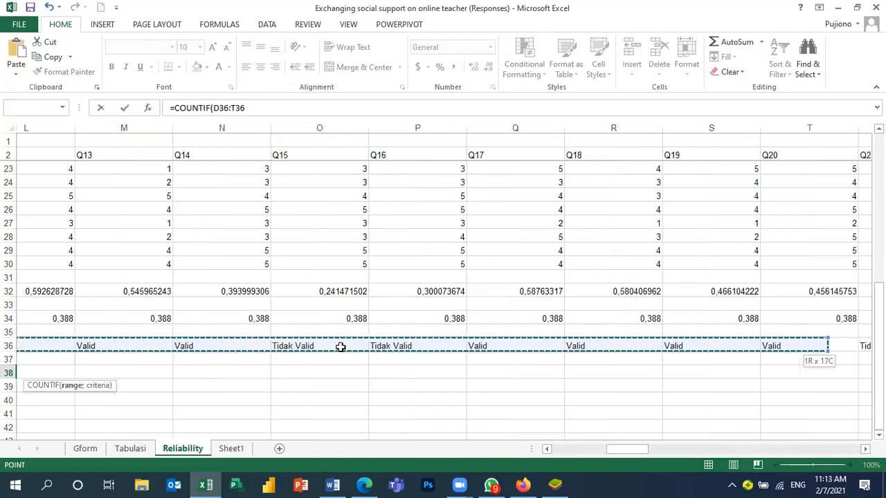
key(shift+Right)
key(shift+Right)
key(shift+Right)
key(shift+Right)
key(shift+Right)
key(shift+Right)
key(shift+Right)
key(shift+Right)
key(shift+Right)
key(shift+Right)
key(shift+Right)
key(shift+Right)
key(shift+Right)
key(shift+Right)
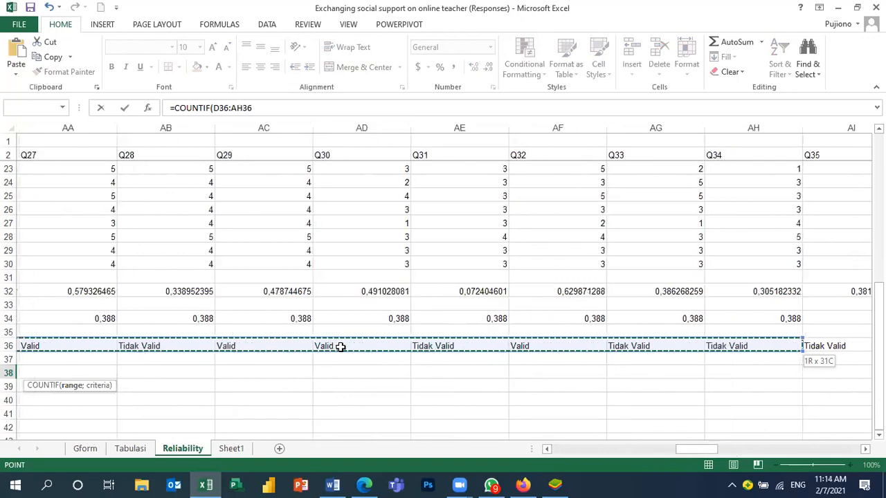
key(shift+Right)
key(shift+Right)
key(shift+Right)
key(shift+Right)
key(shift+Right)
key(shift+Right)
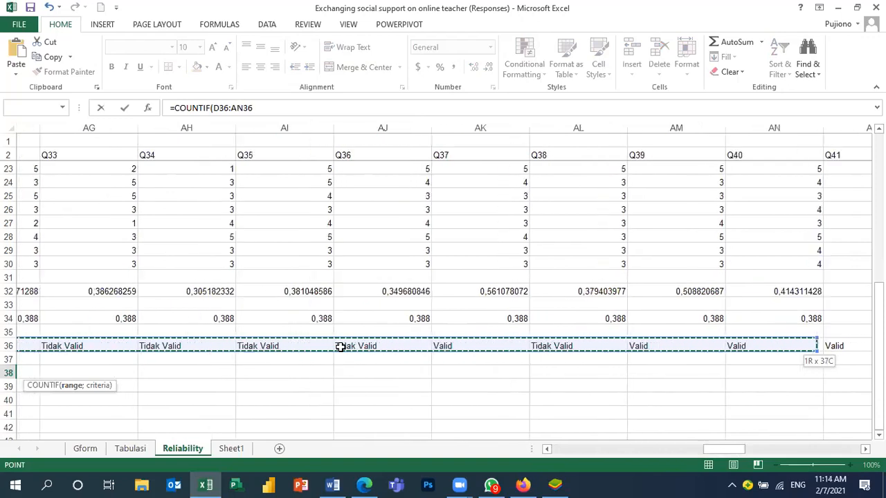
key(shift+Right)
key(shift+Right)
key(shift+Right)
key(shift+Right)
key(shift+Right)
key(shift+Right)
key(shift+Right)
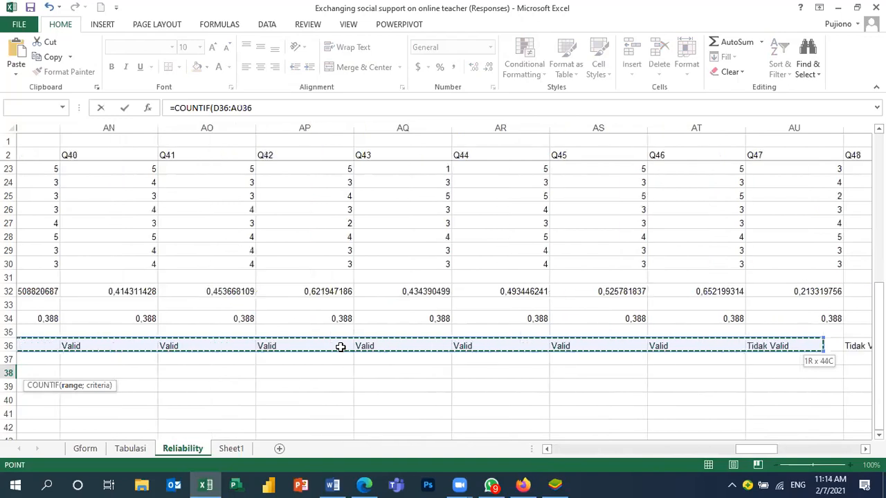
key(shift+Right)
key(shift+Right)
key(shift+Right)
key(shift+Right)
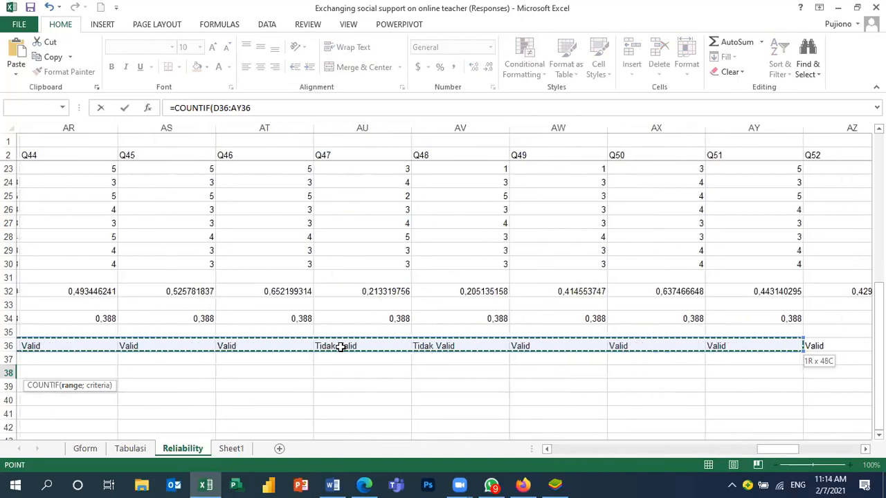
key(shift+Right)
key(shift+Right)
key(shift+Right)
key(shift+Right)
key(shift+Right)
key(shift+Right)
key(shift+Right)
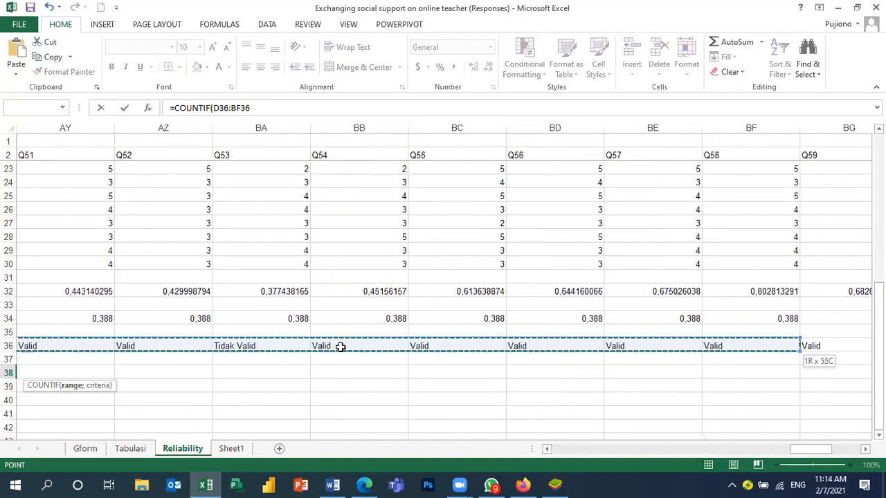
key(shift+Right)
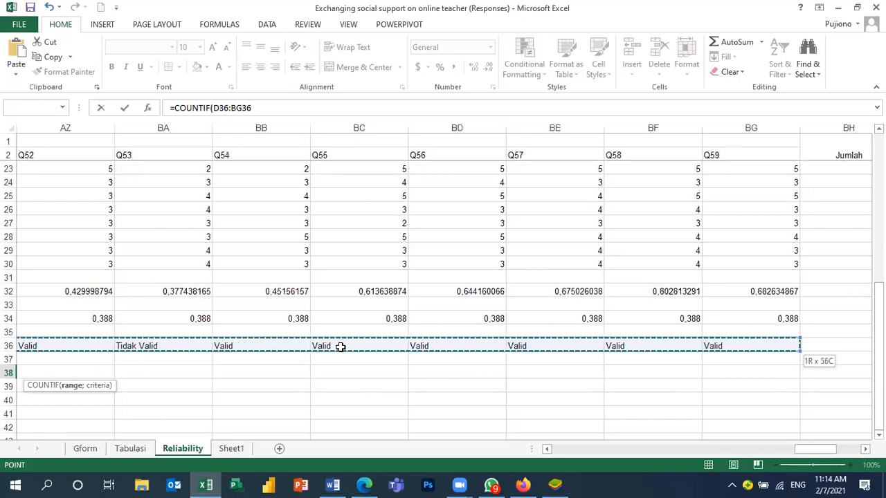
key(shift+Left)
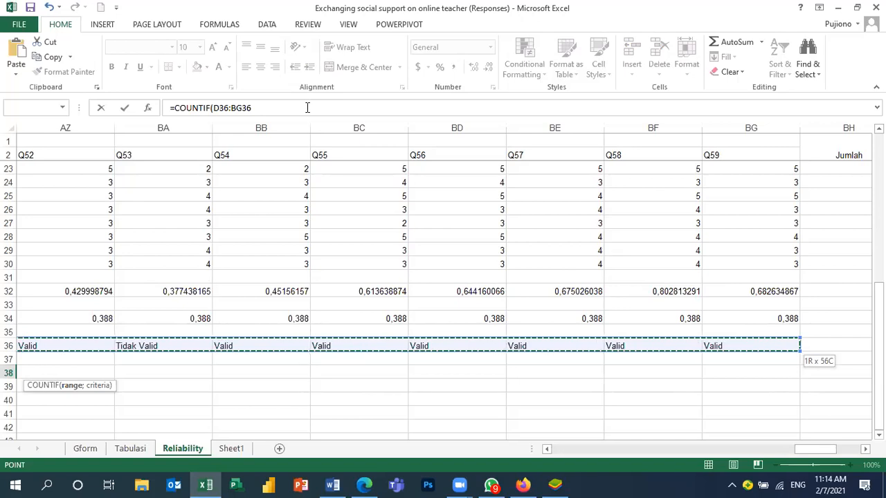
text(;)
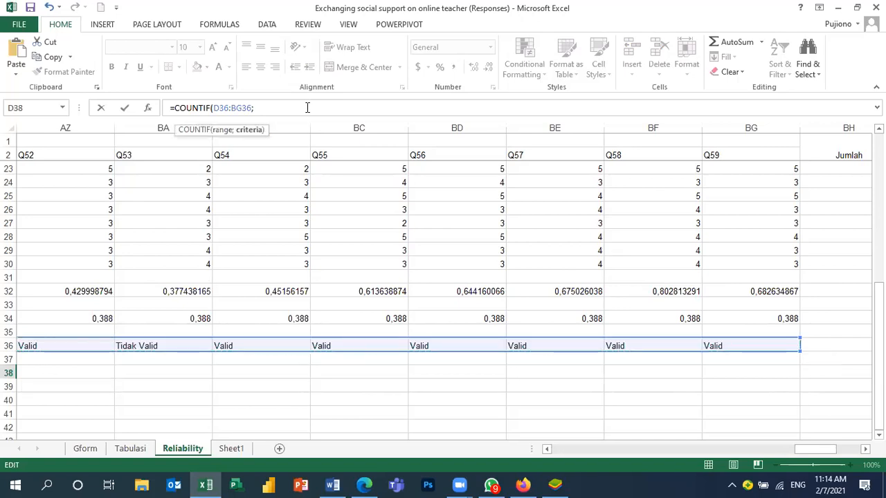
text(")
text(Valid")
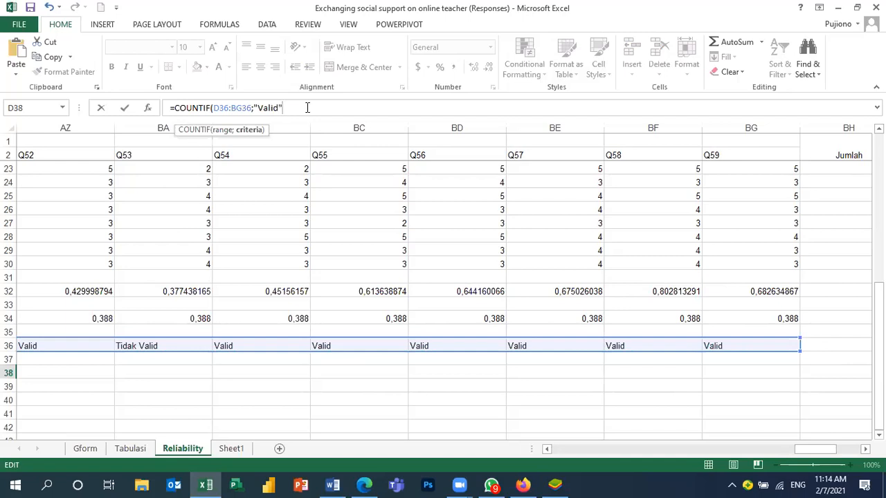
key(Return)
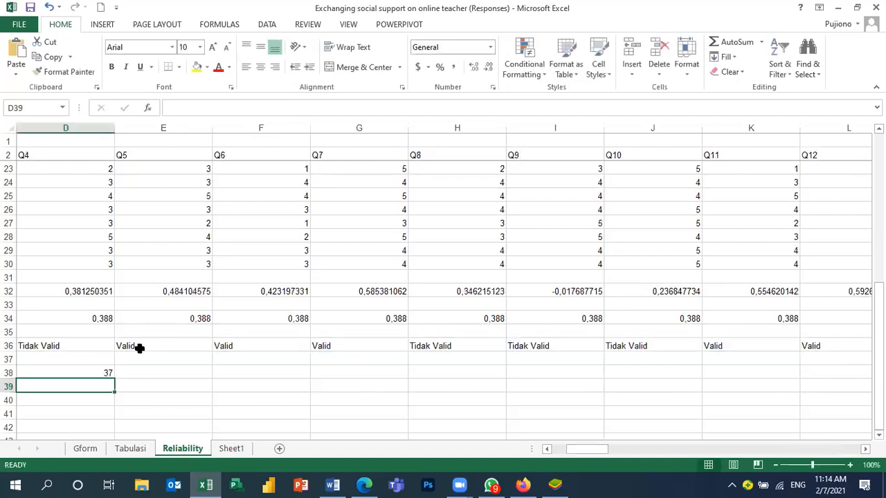
click(95, 373)
key(Left)
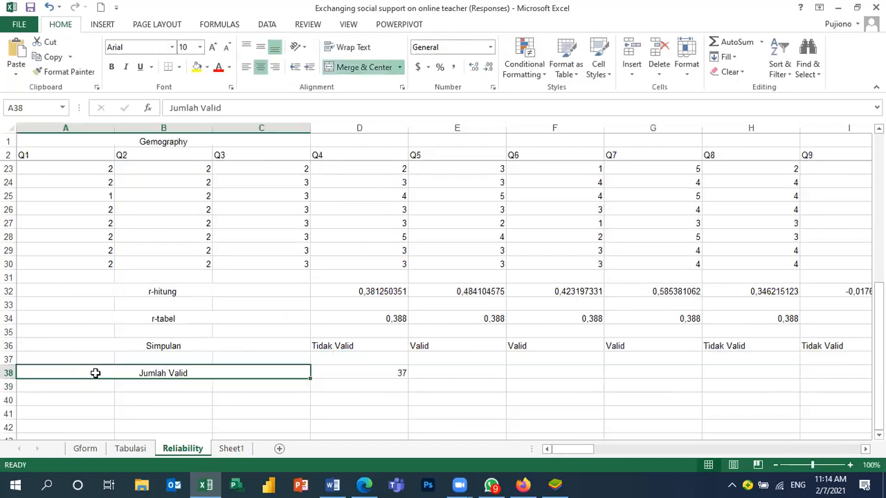
key(Right)
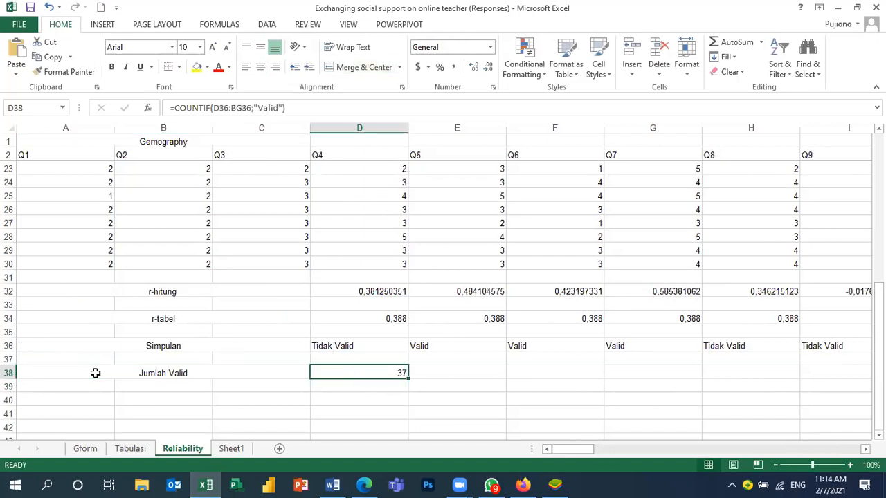
Merge and center A39:C39 and enter "Jumlah Tidak Valid" as the row label
double_click(79, 387)
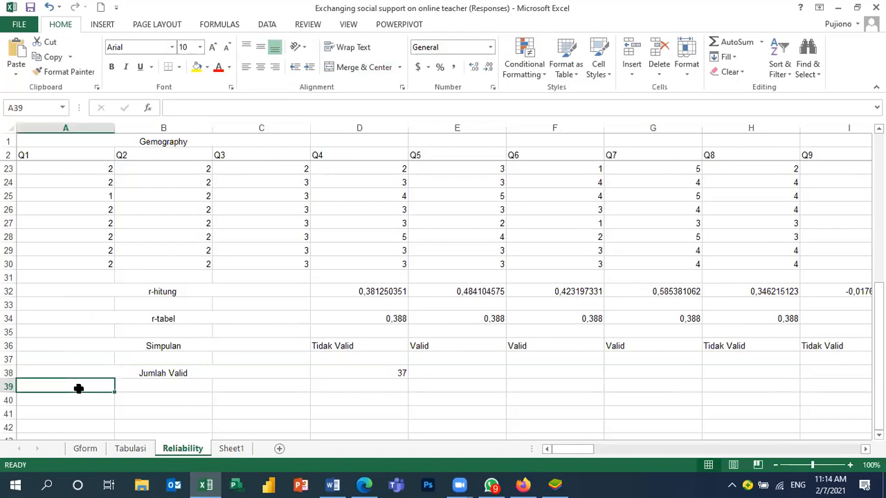
double_click(101, 385)
click(268, 386)
double_click(113, 385)
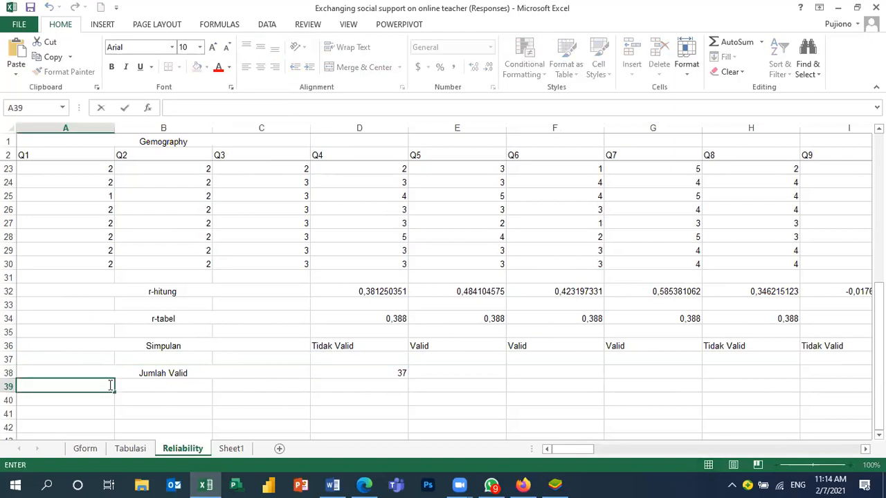
key(Escape)
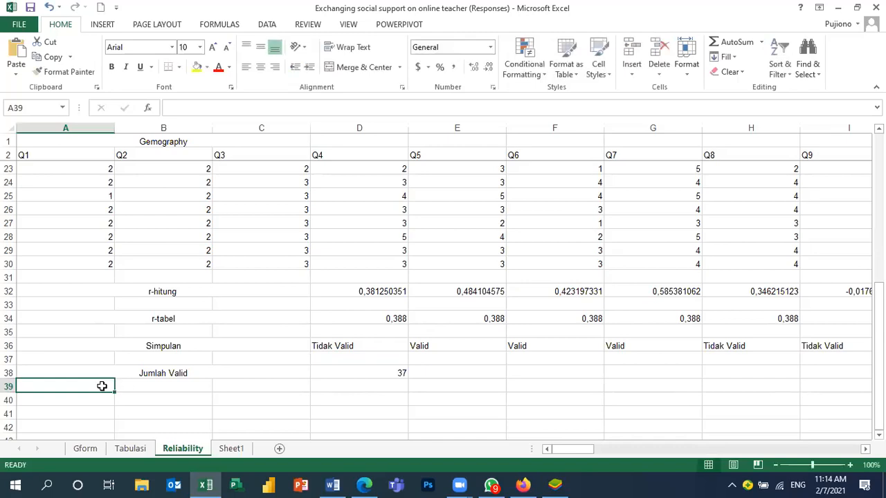
shift+click(216, 386)
drag(217, 387, 217, 387)
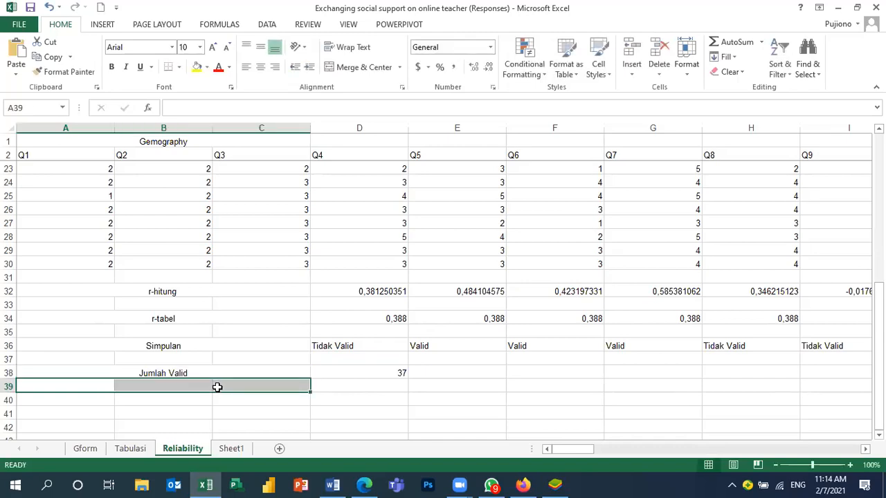
click(355, 72)
text(Jum)
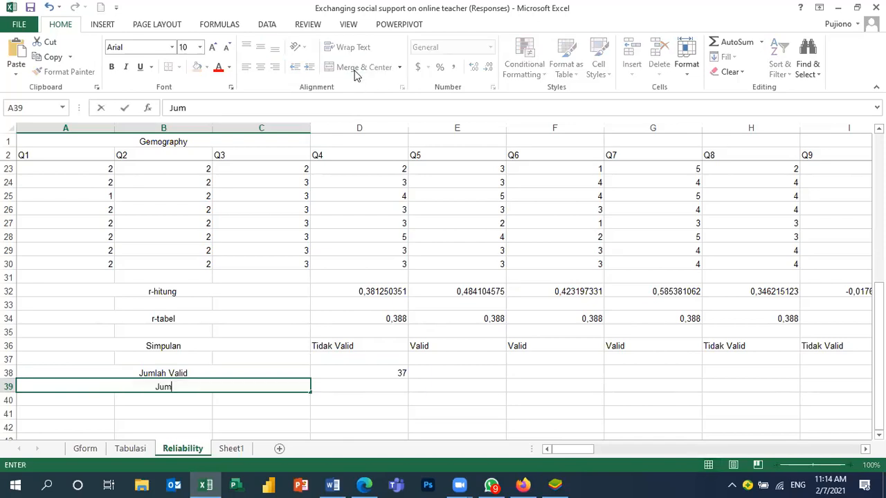
text(lah Tidak)
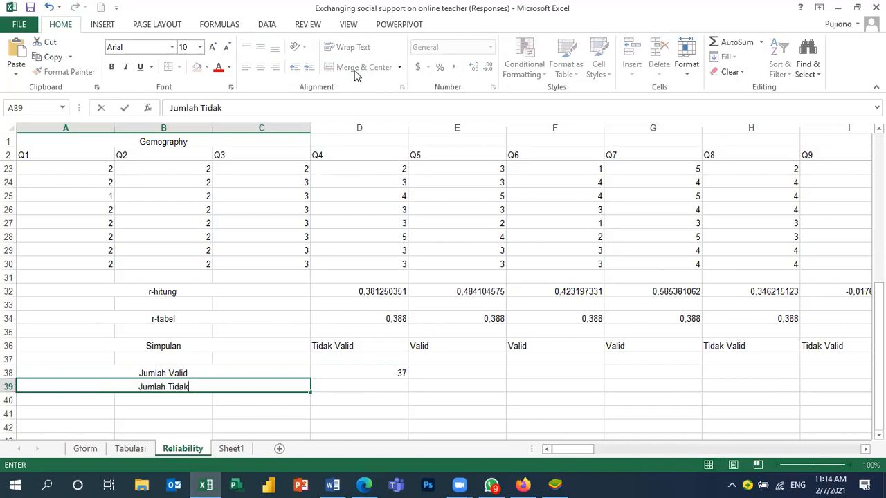
text( Valid)
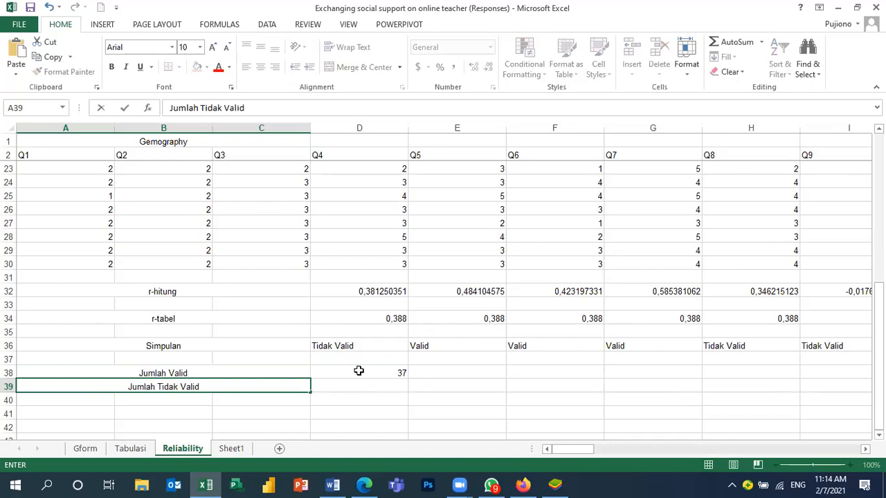
Enter the formula =COUNTIF(D36:BG36;"Tidak Valid") in D39 to count the invalid items
click(351, 383)
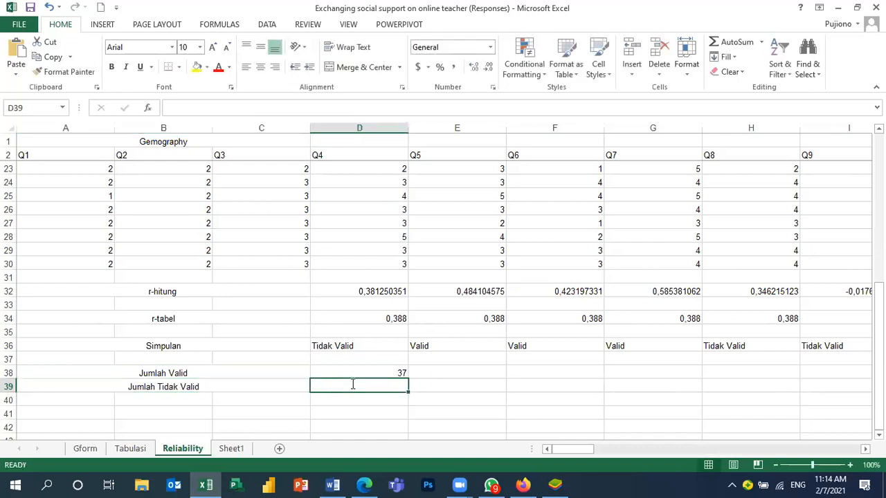
text(=Count)
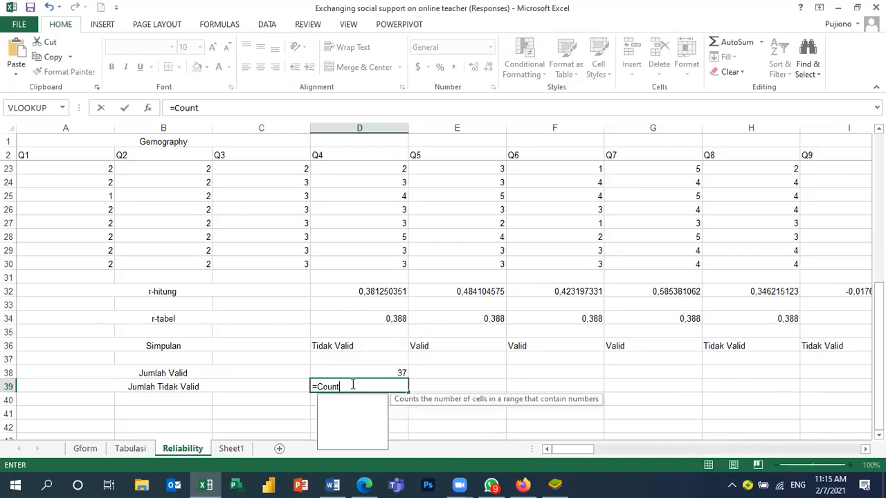
text(i)
double_click(351, 403)
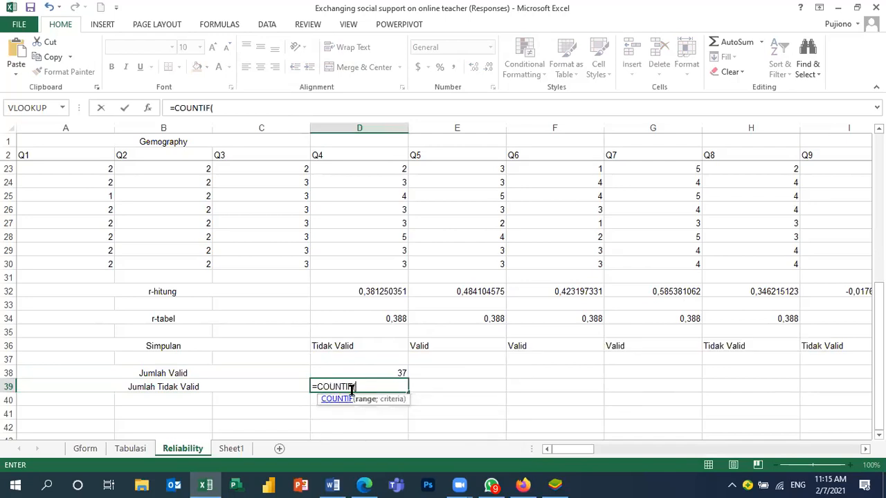
click(342, 344)
key(shift+Right)
key(shift+Right)
key(shift+Right)
key(shift+Right)
key(shift+Right)
key(shift+Right)
key(shift+Right)
key(shift+Right)
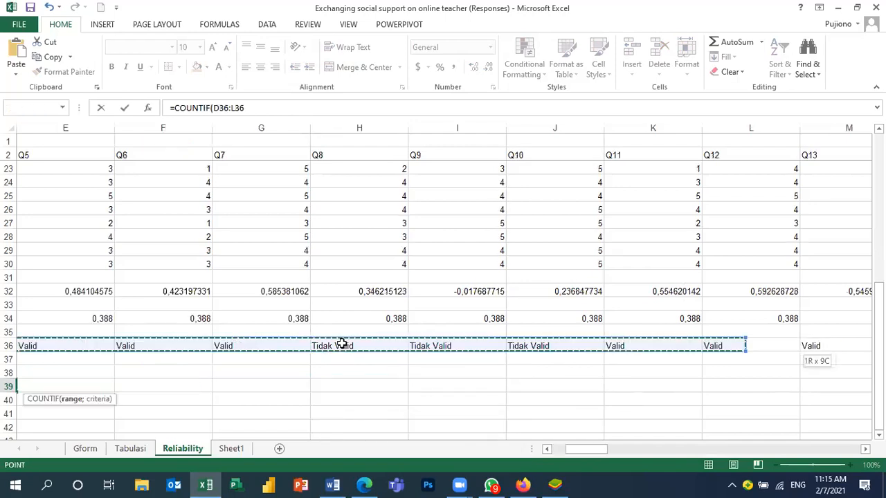
key(shift+Right)
key(shift+Right)
key(shift+Right)
key(shift+Right)
key(shift+Right)
key(shift+Right)
key(shift+Right)
key(shift+Right)
key(shift+Right)
key(shift+Right)
key(shift+Right)
key(shift+Right)
key(shift+Right)
key(shift+Right)
key(shift+Right)
key(shift+Right)
key(shift+Right)
key(shift+Right)
key(shift+Right)
key(shift+Right)
key(shift+Right)
key(shift+Right)
key(shift+Right)
key(shift+Right)
key(shift+Right)
key(shift+Right)
key(shift+Right)
key(shift+Right)
key(shift+Right)
key(shift+Right)
key(shift+Right)
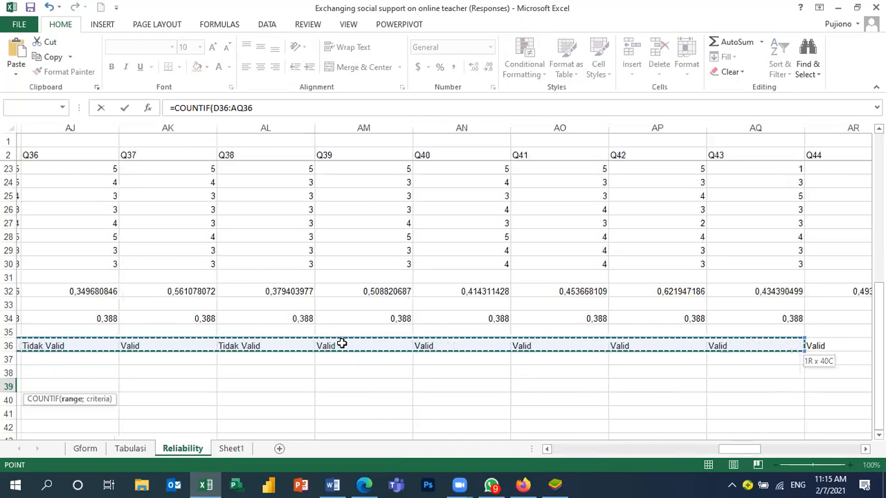
key(shift+Right)
key(shift+Right)
key(shift+Right)
key(shift+Right)
key(shift+Right)
key(shift+Right)
key(shift+Right)
key(shift+Right)
key(shift+Right)
key(shift+Right)
key(shift+Right)
key(shift+Right)
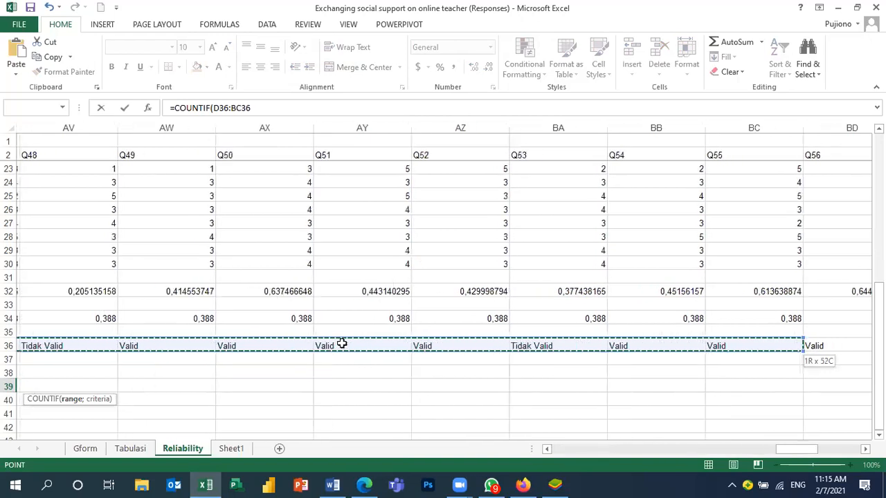
key(shift+Right)
key(shift+Right)
key(shift+Right)
key(shift+Right)
key(shift+Right)
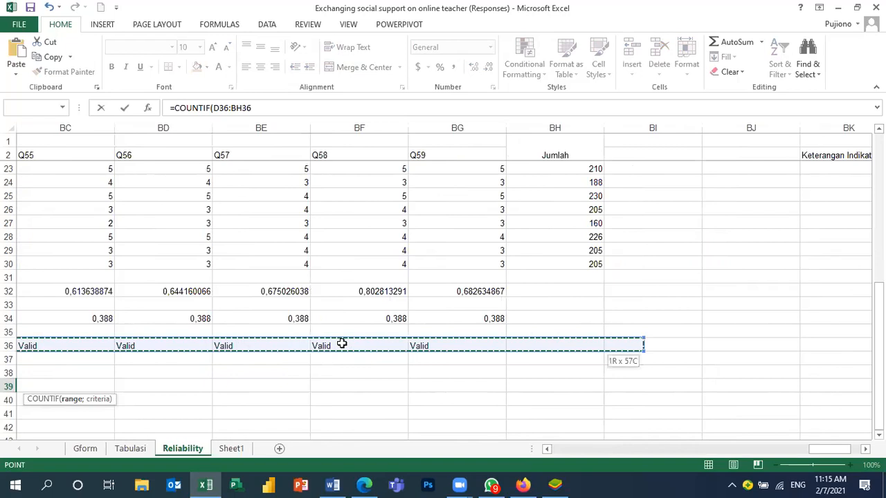
key(shift+Left)
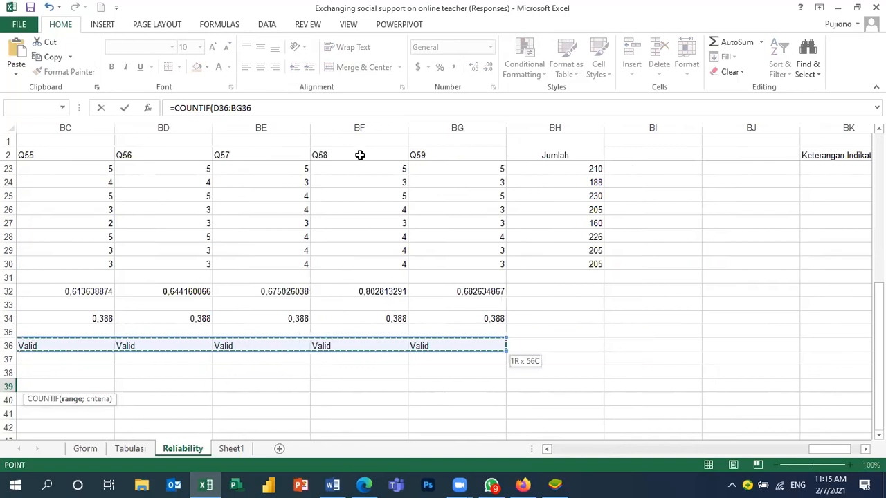
text(;)
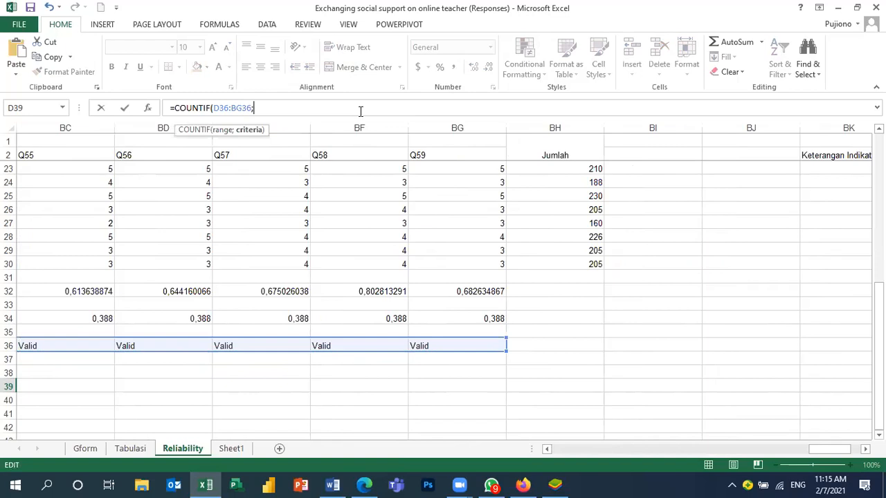
text("Tidak Valid"))
key(Return)
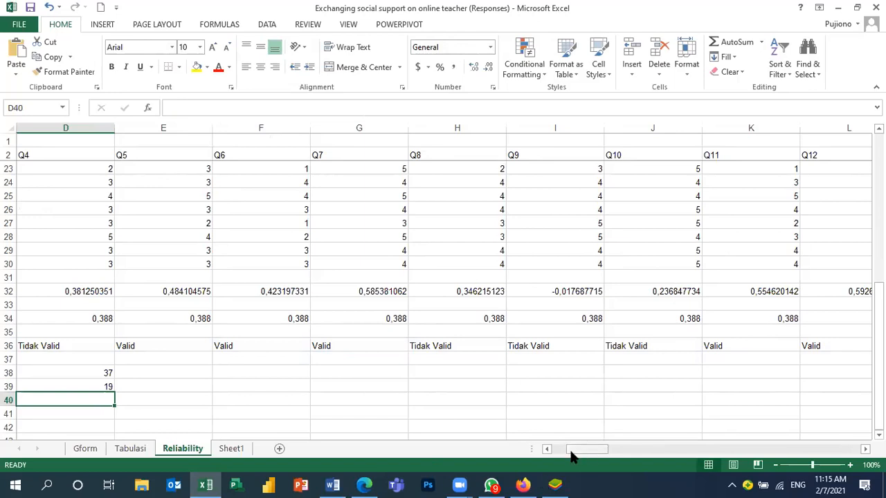
Insert a blank column at BI, directly after the Jumlah column
drag(567, 452, 740, 450)
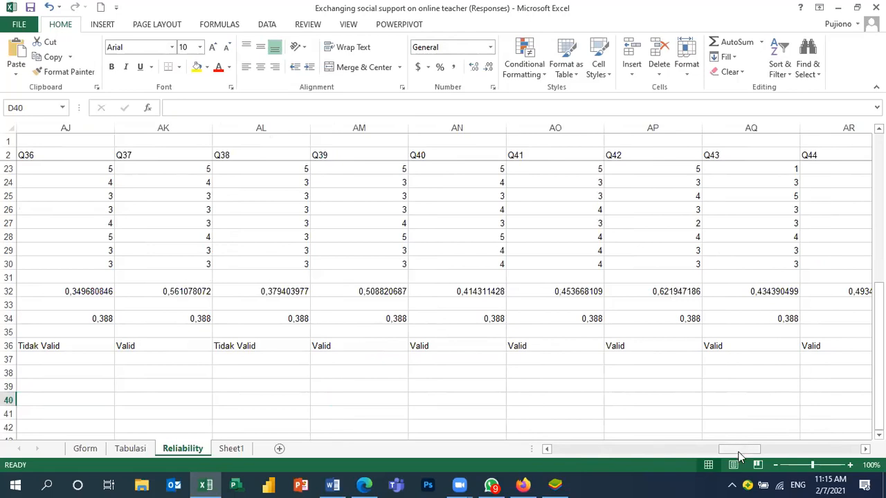
drag(740, 449, 839, 448)
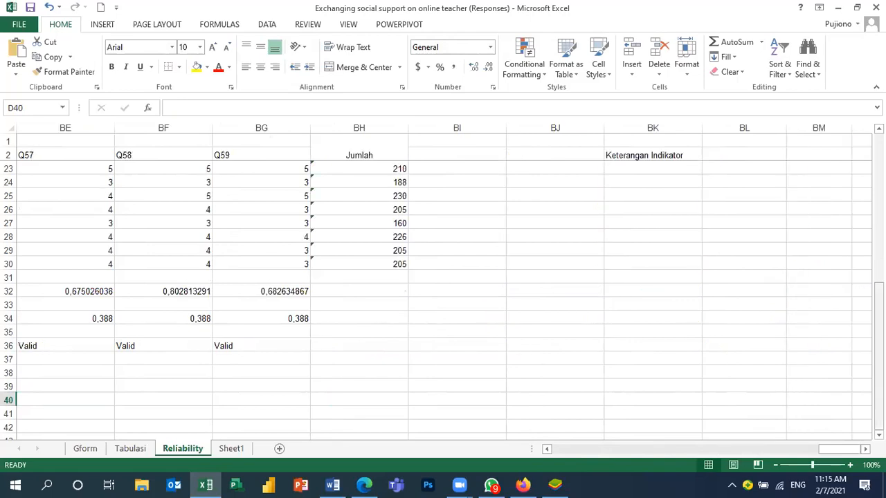
scroll(796, 191, up, 7)
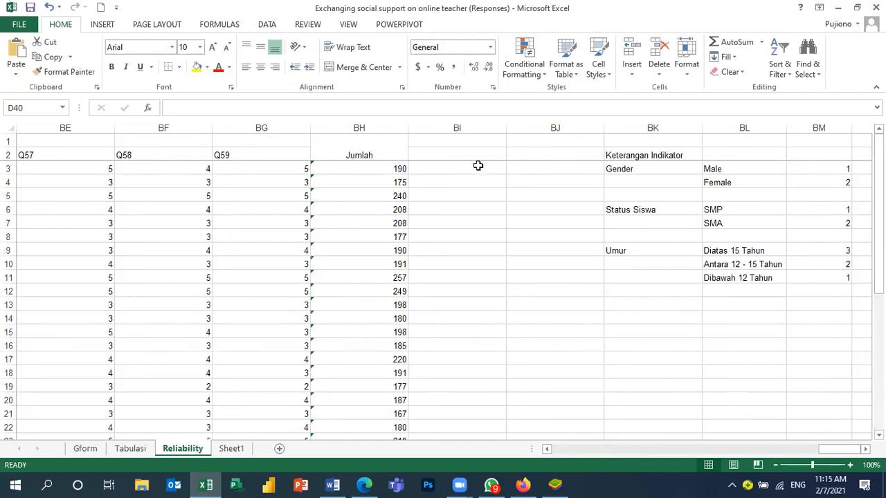
click(497, 122)
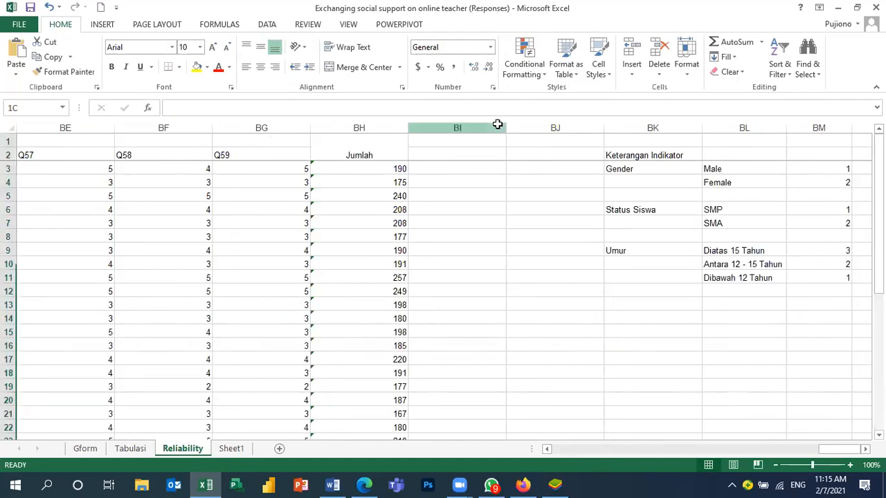
click(632, 53)
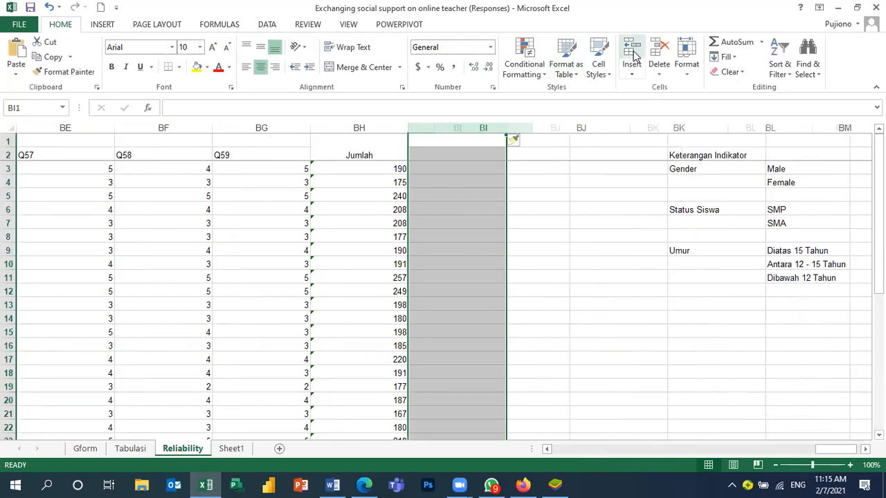
click(481, 166)
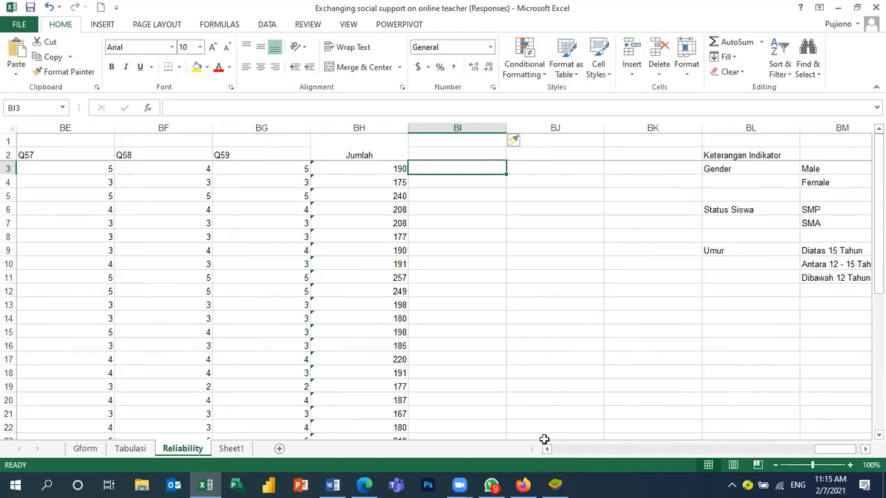
Insert a blank row 2 above the question header row, below the Gemography heading
drag(813, 451, 554, 453)
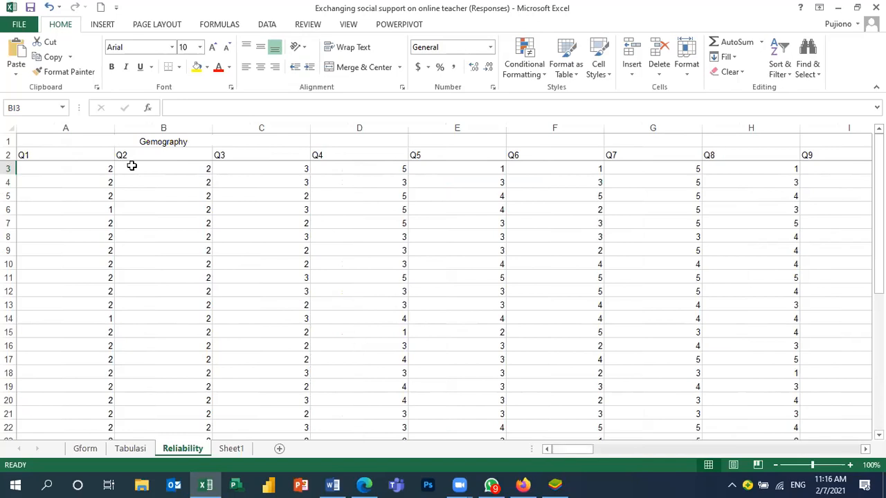
click(10, 139)
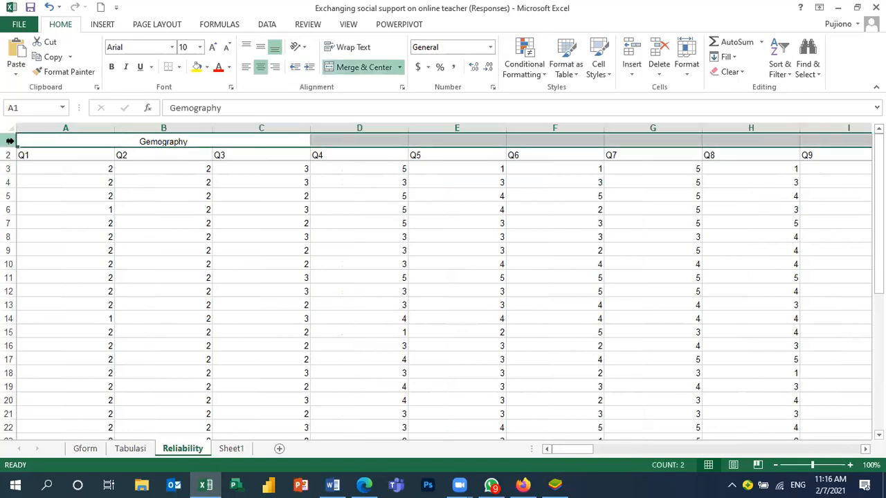
click(9, 155)
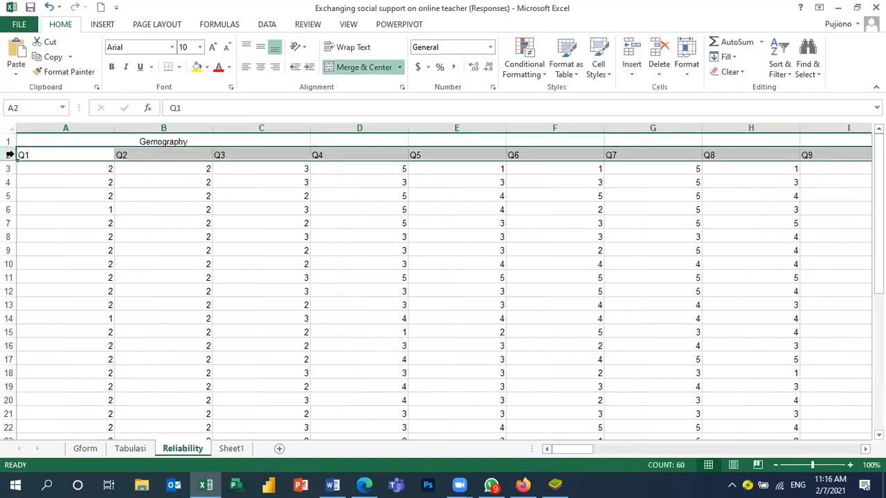
click(618, 63)
click(386, 193)
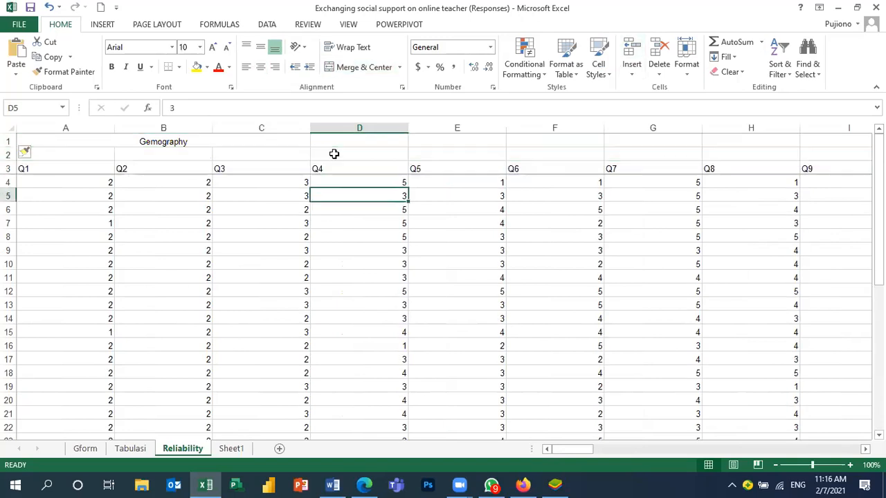
Merge and center D2:AE2 above the headers of items Q4 to Q31
click(334, 154)
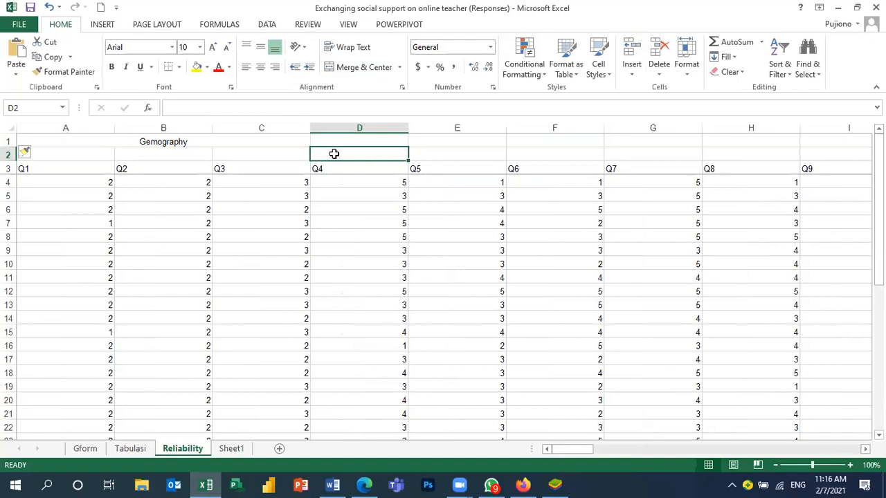
key(shift+Right)
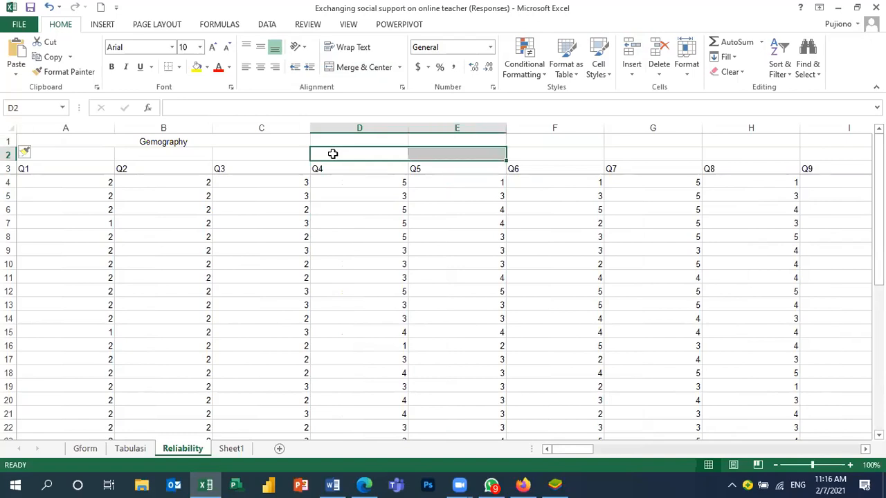
key(shift+Left)
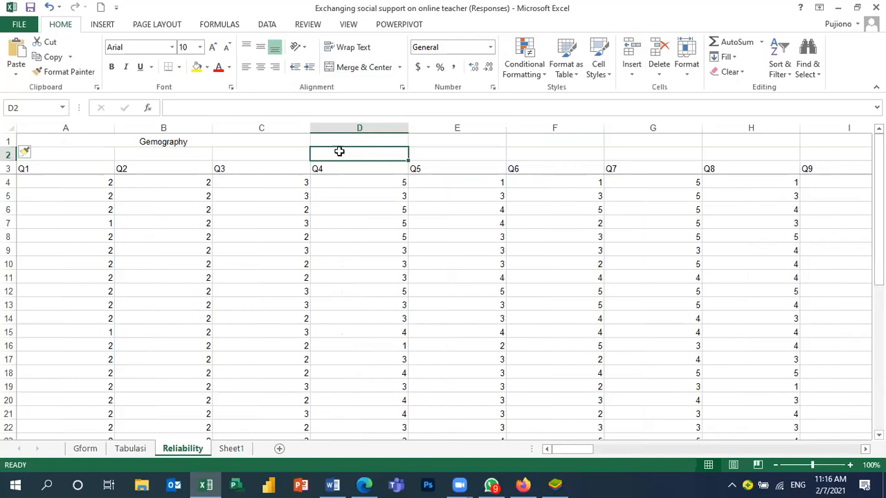
key(shift+Right)
key(shift+Right)
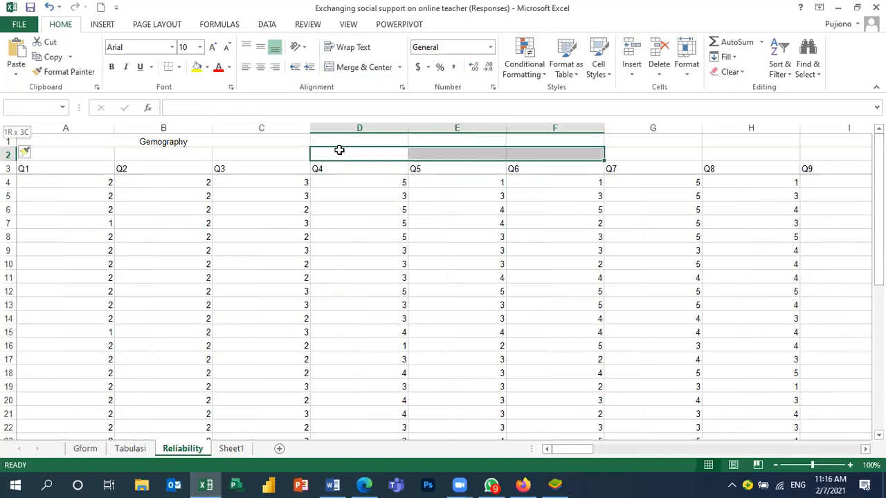
key(shift+Right)
key(shift+Right)
key(shift+Right)
key(shift+Right)
key(shift+Right)
key(shift+Right)
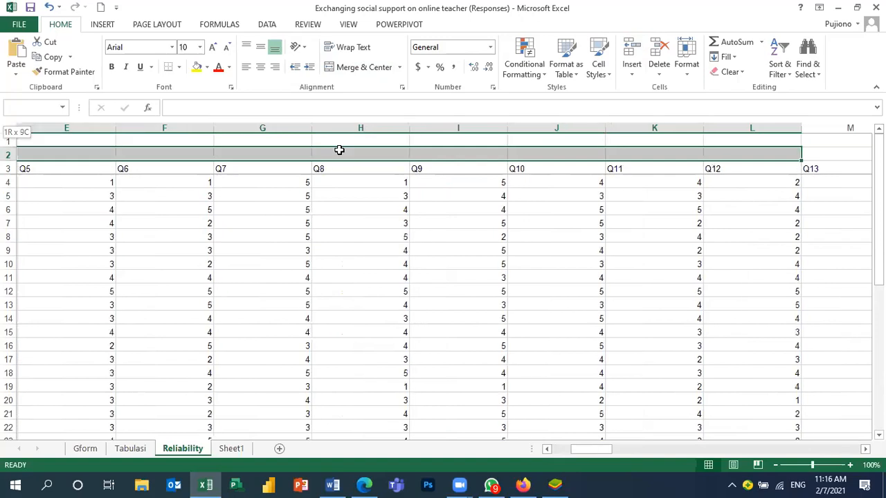
key(shift+Right)
key(shift+Right)
key(shift+Right)
key(shift+Right)
key(shift+Right)
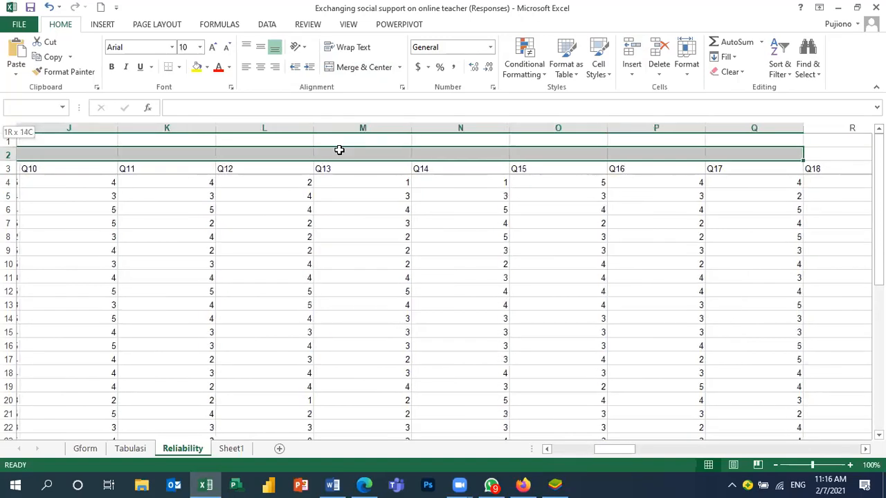
key(shift+Right)
key(shift+Right)
key(shift+Right)
key(shift+Right)
key(shift+Right)
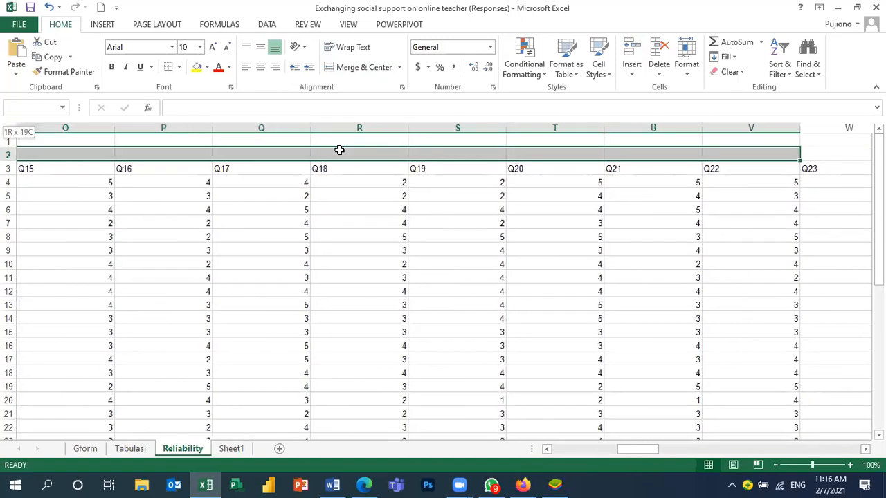
key(shift+Right)
key(shift+Right)
key(shift+Right)
key(shift+Right)
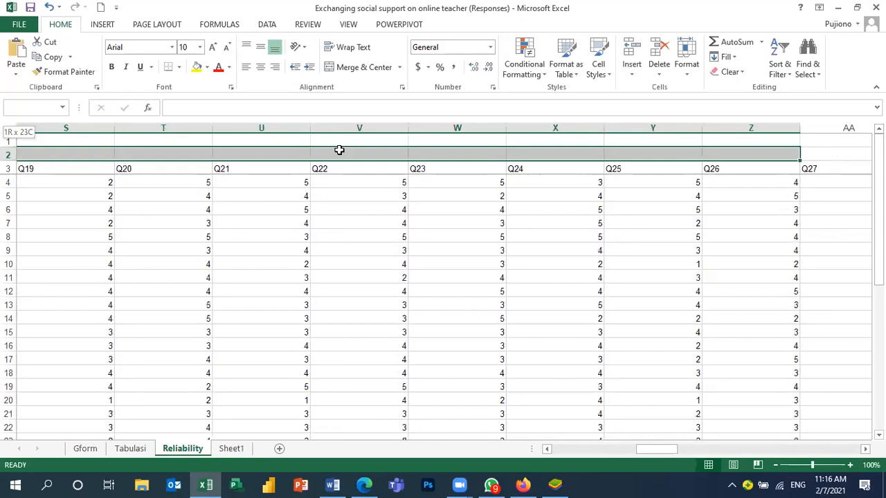
key(shift+Right)
key(shift+Right)
key(shift+Right)
key(shift+Right)
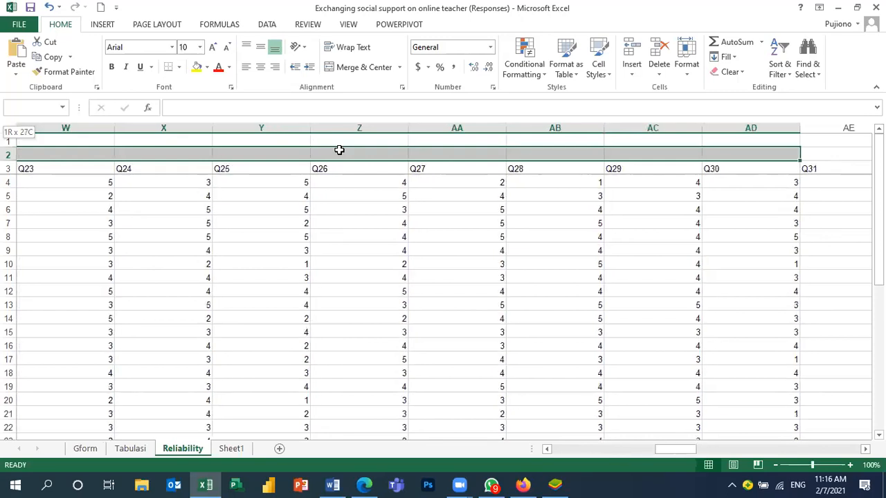
key(shift+Right)
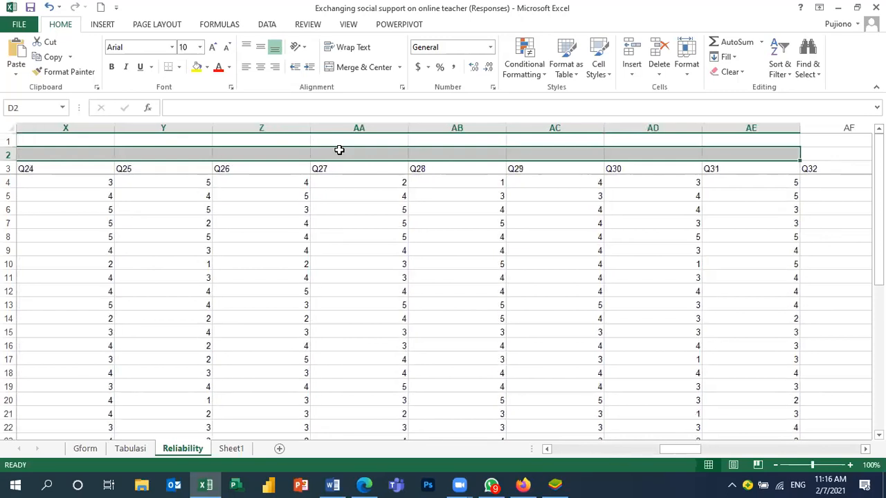
click(363, 67)
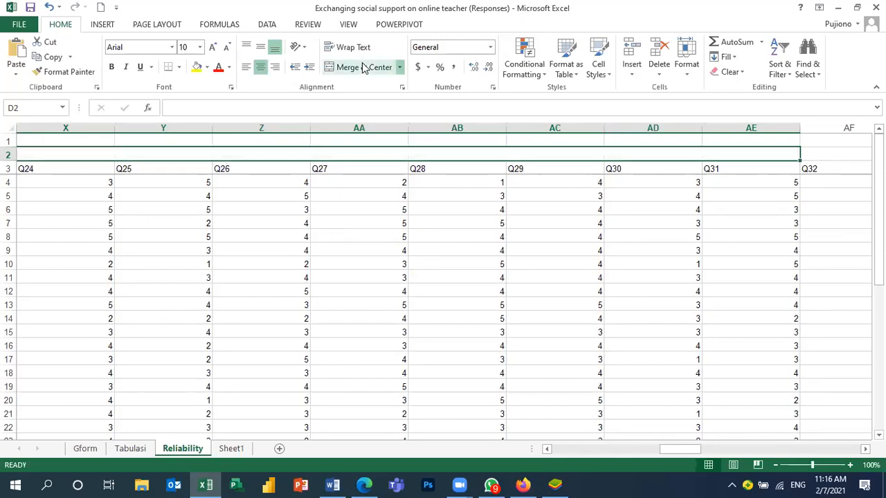
Enter "A" as the group heading in the merged cell above items Q4 to Q31
double_click(293, 151)
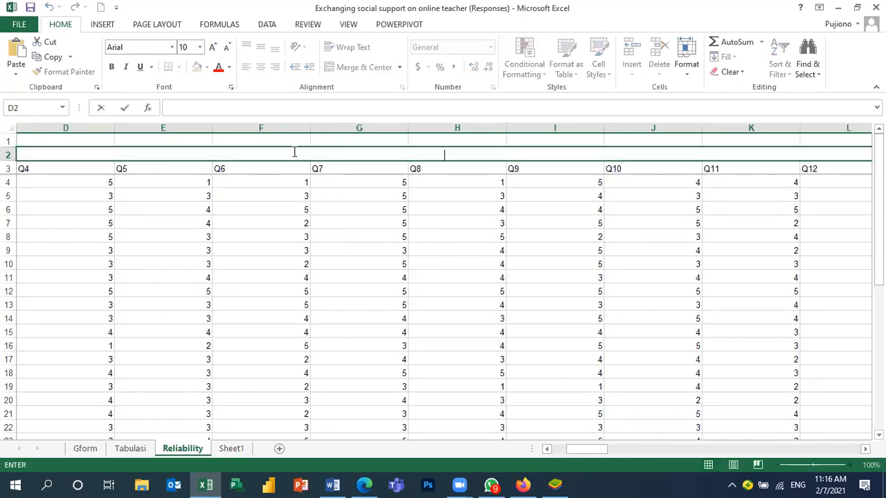
text(A)
key(Escape)
click(460, 304)
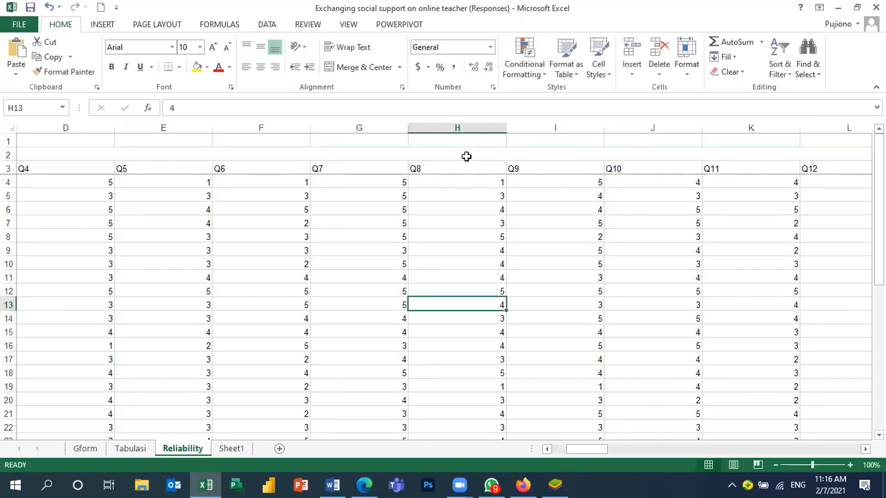
click(466, 153)
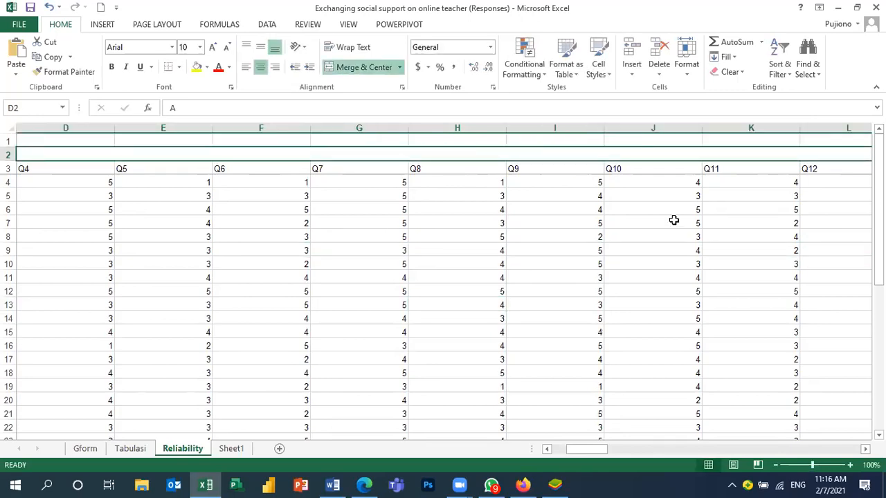
mouse_move(604, 454)
mouse_down()
mouse_move(595, 455)
mouse_move(720, 469)
mouse_move(374, 263)
mouse_move(254, 152)
mouse_move(457, 153)
mouse_up()
click(247, 153)
key(shift+Right)
key(shift+Right)
key(shift+Right)
key(shift+Right)
key(shift+Right)
key(shift+Right)
key(shift+Right)
key(shift+Right)
key(shift+Right)
key(shift+Right)
key(shift+Right)
key(shift+Right)
key(shift+Right)
key(shift+Right)
key(shift+Right)
key(shift+Right)
key(shift+Right)
key(shift+Right)
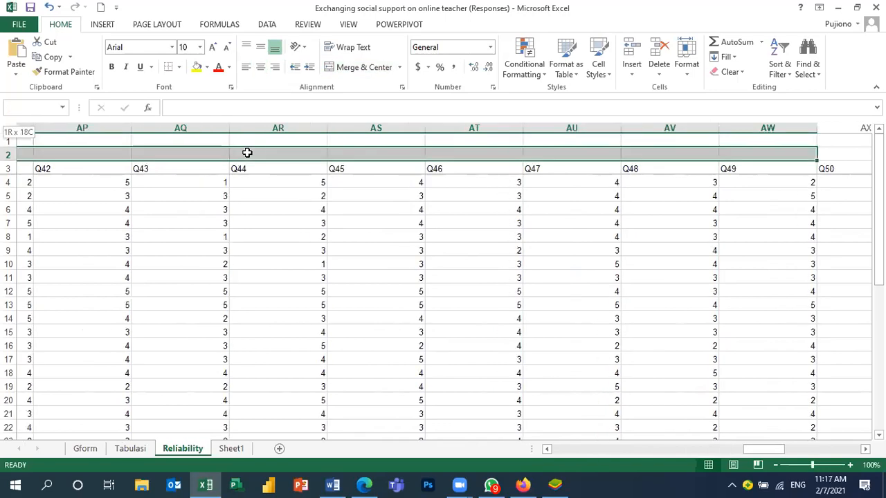
key(shift+Right)
key(shift+Right)
key(shift+Right)
key(shift+Right)
key(shift+Right)
key(shift+Right)
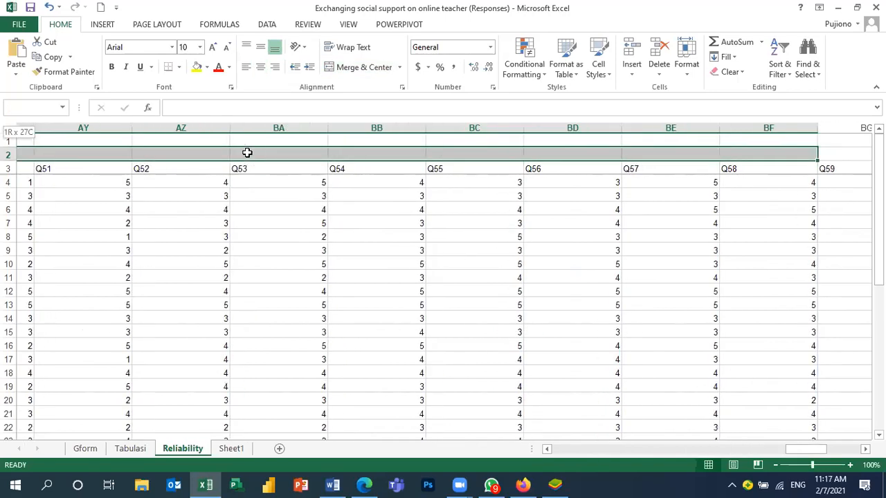
key(shift+Right)
key(shift+Right)
key(shift+Left)
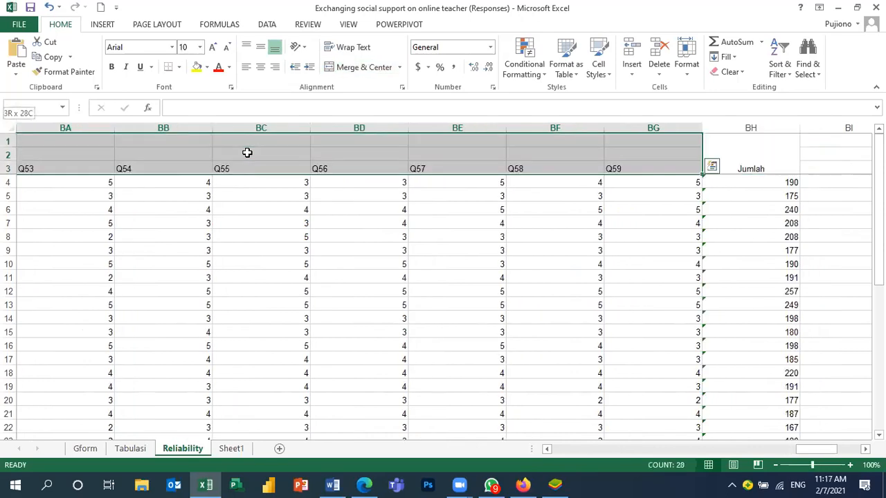
Merge and center AF2:BG2 above the headers of items Q32 to Q59 and enter "B" as the group heading
click(649, 155)
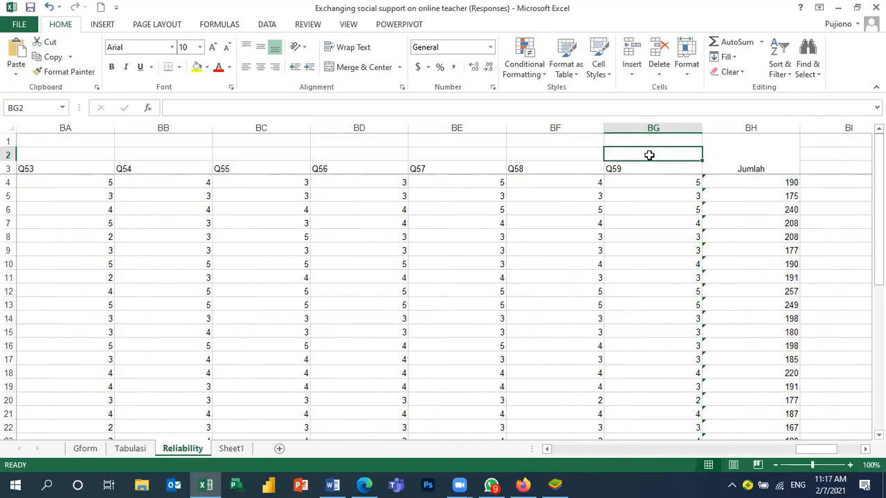
key(shift+Left)
key(shift+Left)
key(shift+Left)
key(shift+Left)
key(shift+Left)
key(shift+Left)
key(shift+Left)
key(shift+Left)
key(shift+Left)
key(shift+Left)
key(shift+Left)
key(shift+Left)
key(shift+Left)
key(shift+Left)
key(shift+Left)
key(shift+Left)
key(shift+Left)
key(shift+Left)
key(shift+Left)
key(shift+Left)
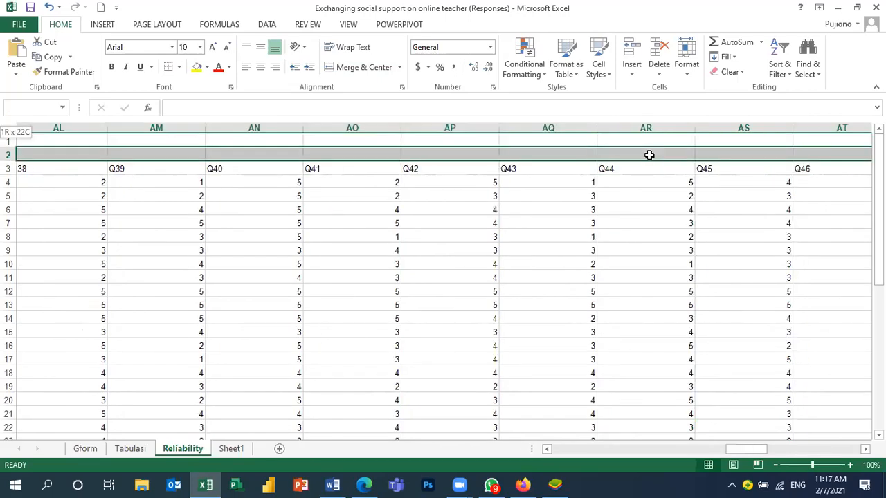
key(shift+Left)
key(shift+Left)
key(shift+Left)
key(shift+Left)
key(shift+Left)
key(shift+Left)
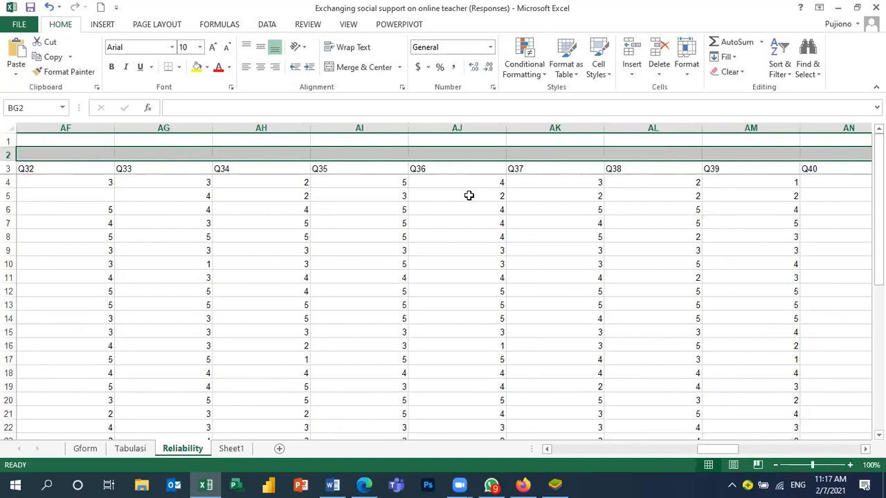
text(B)
key(Return)
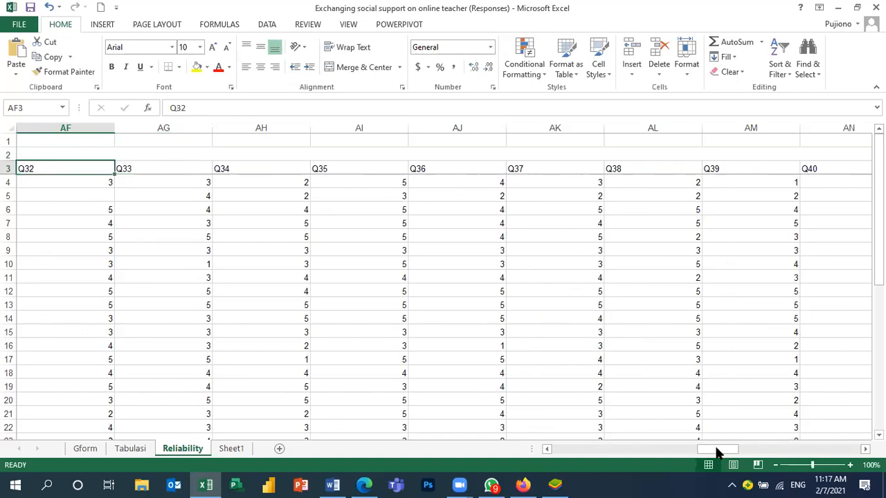
Merge and center BJ1:BJ3, align it to the vertical middle, and enter the heading "Jumlah A"
drag(713, 451, 803, 451)
scroll(446, 229, right, 3)
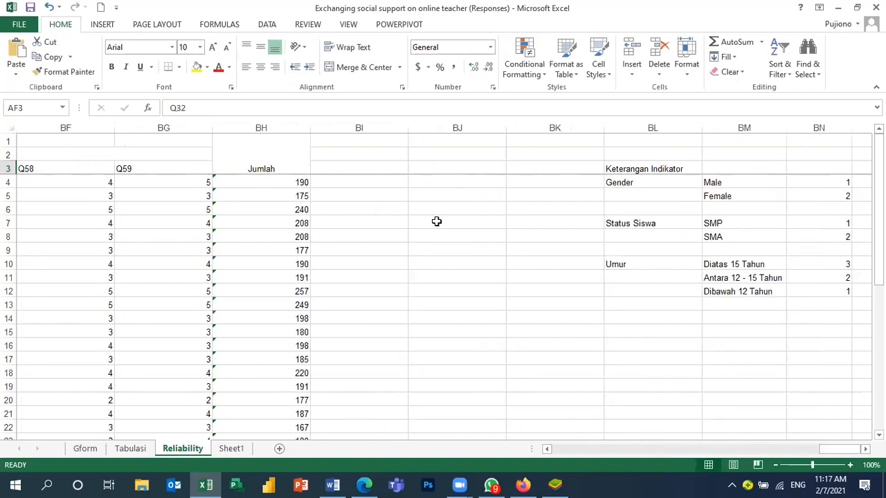
click(397, 152)
click(430, 155)
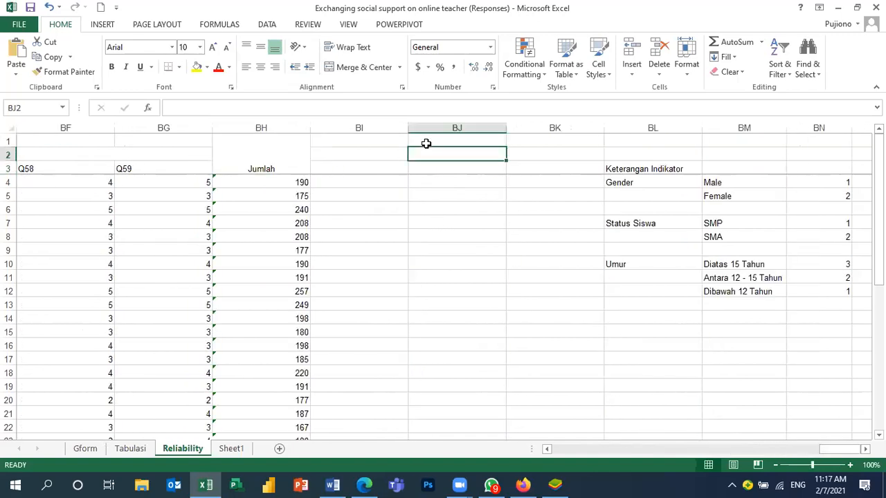
drag(421, 139, 425, 164)
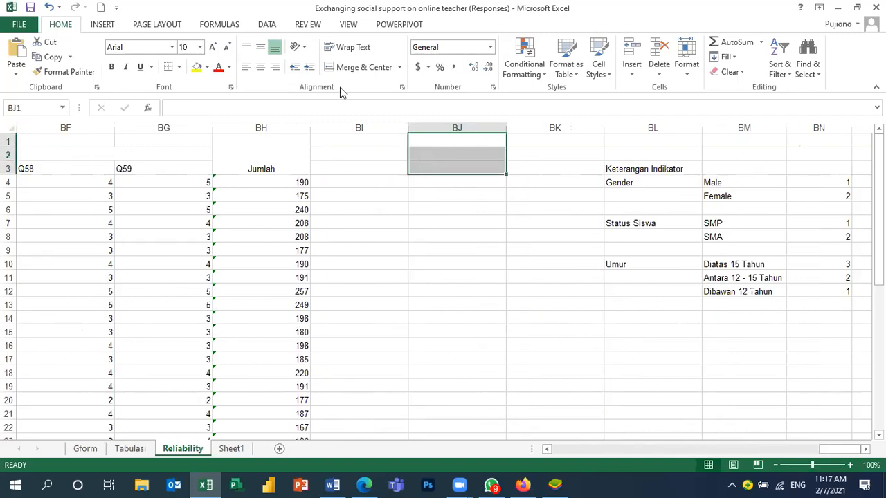
click(340, 69)
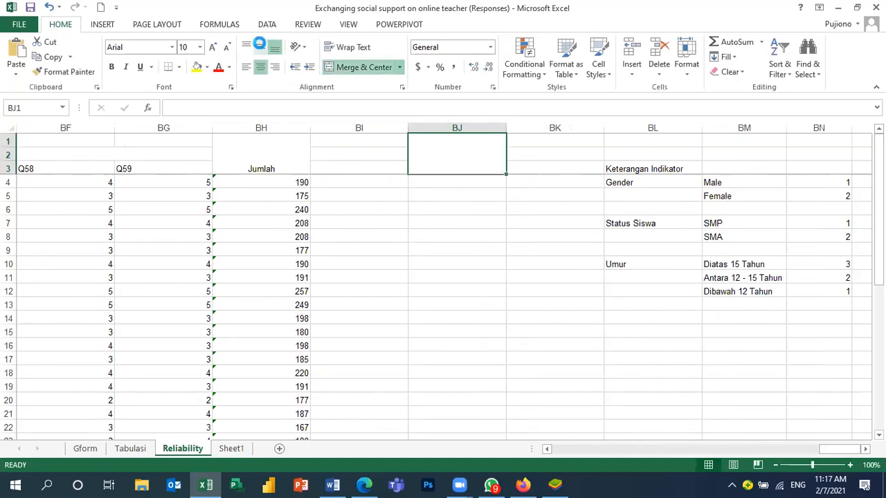
text(Jumal)
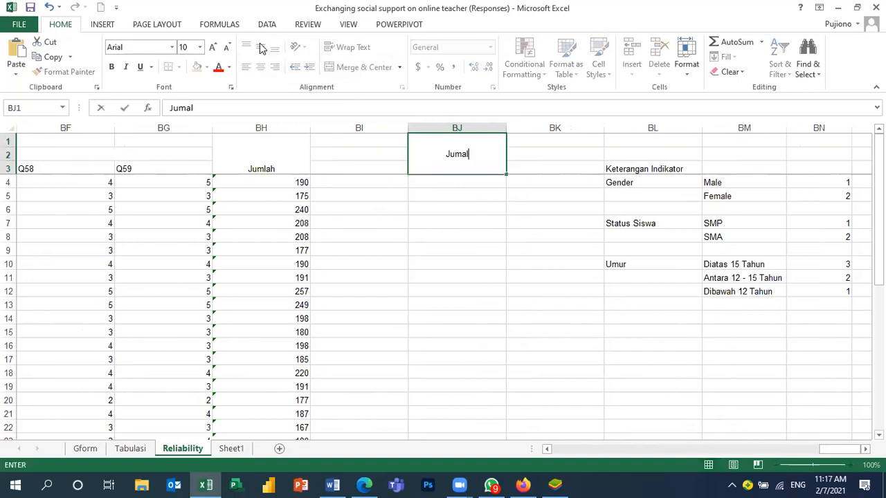
key(BackSpace)
key(BackSpace)
text(lah A)
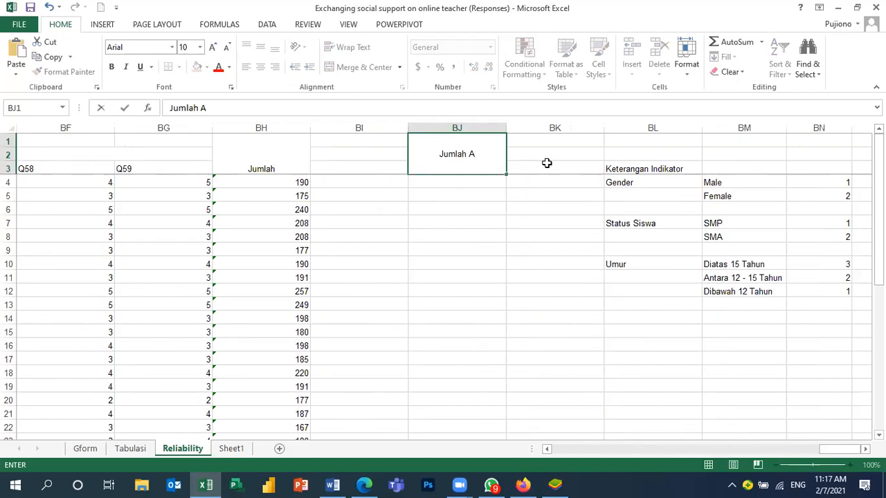
Merge and center BK1:BK3, align it to the vertical middle, and enter the heading "Jumlah B"
drag(544, 141, 547, 168)
click(352, 66)
click(259, 47)
text(J)
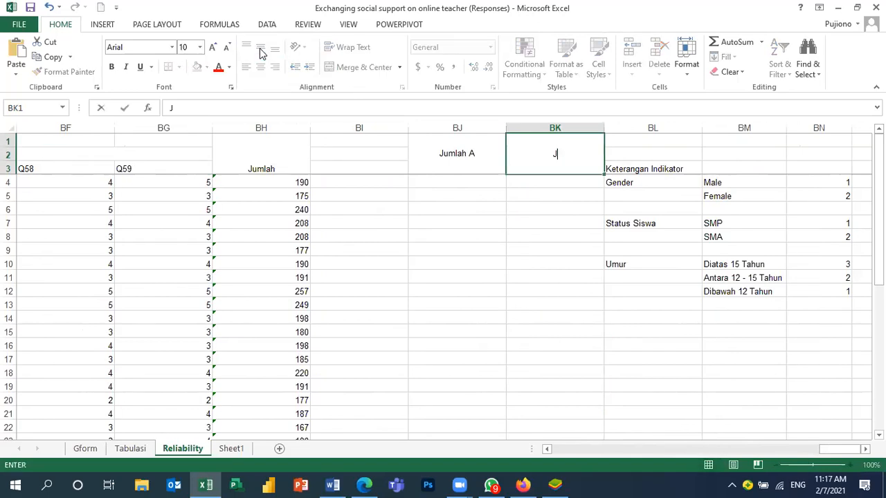
text(umlah B)
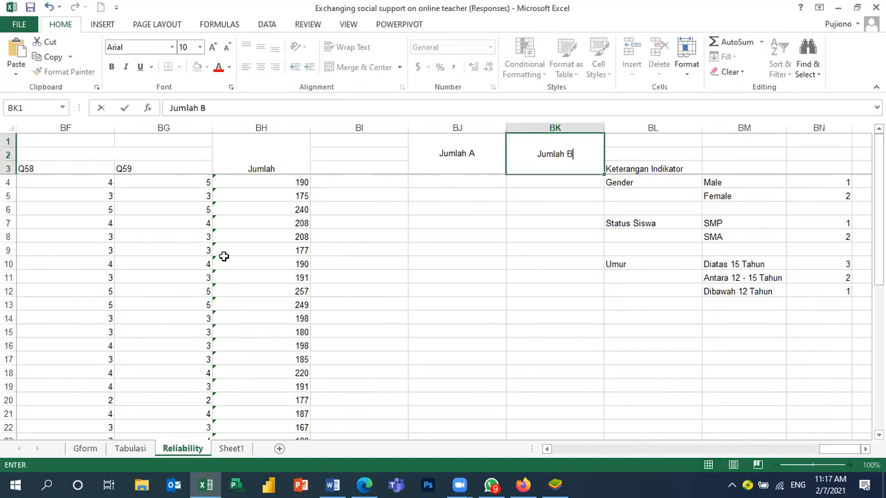
Total items Q4 to Q31 in BJ4 with =SUM(D4:AE4) and fill the formula down to BJ31
click(448, 184)
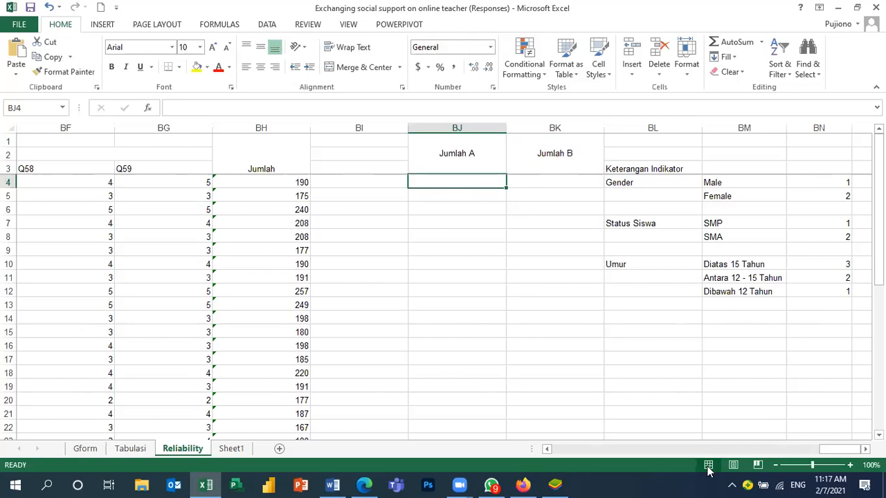
drag(836, 449, 815, 451)
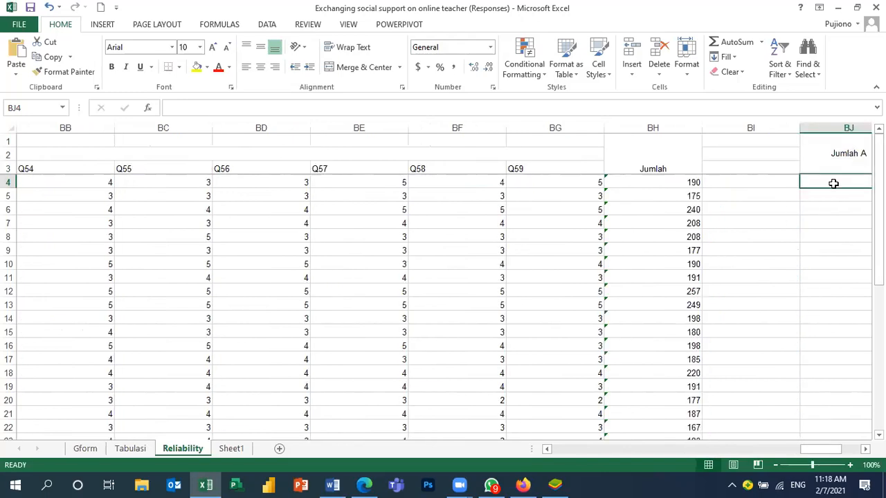
text(=)
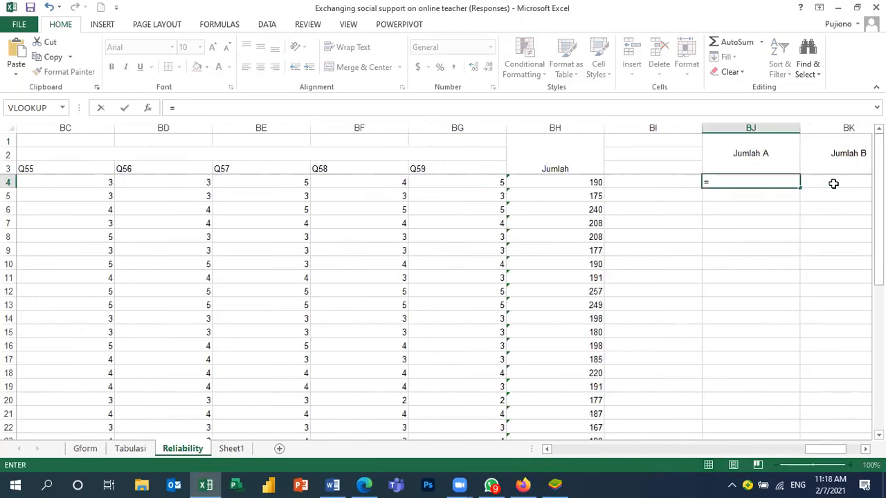
text(Sum)
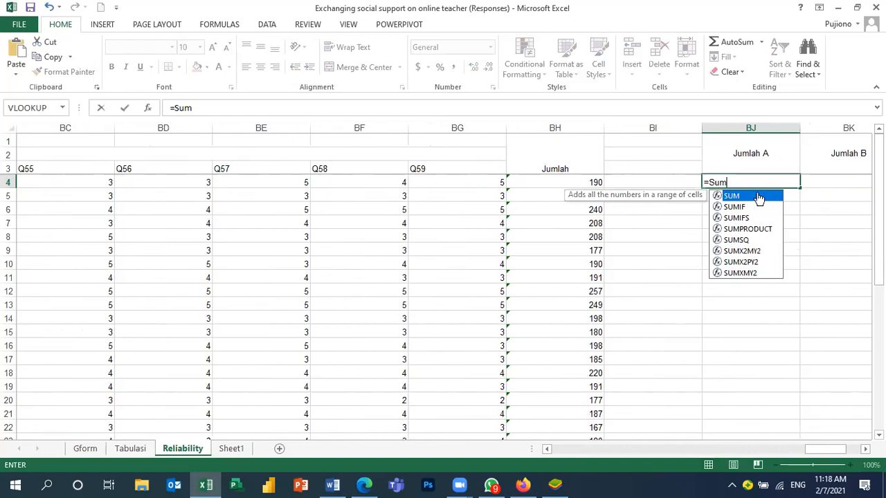
key(Tab)
drag(835, 450, 582, 460)
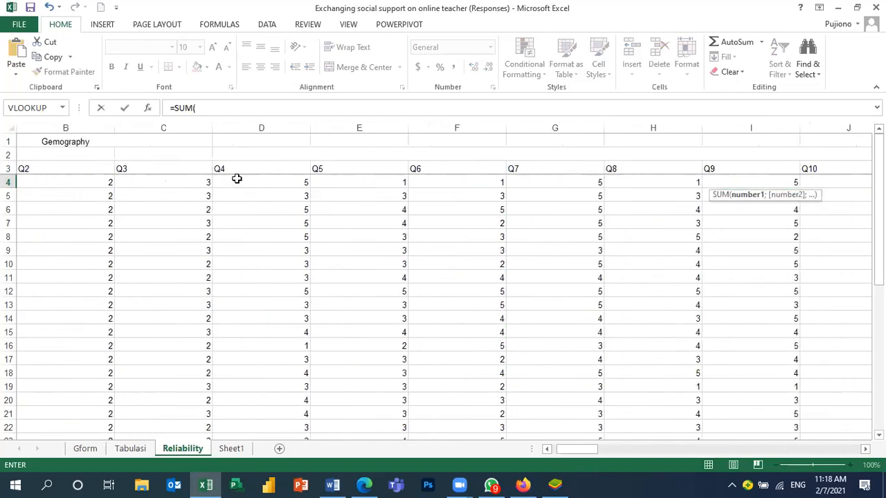
click(236, 178)
key(shift+Right)
key(shift+Right)
key(shift+Right)
key(shift+Right)
key(shift+Right)
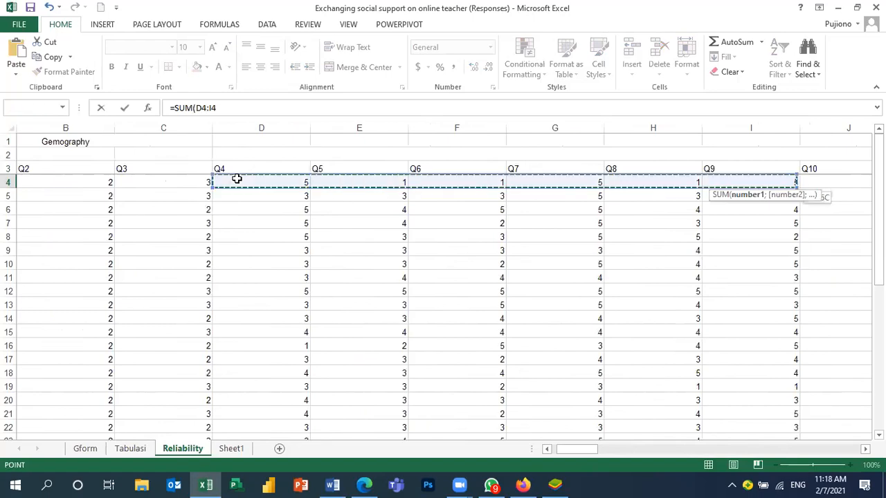
key(shift+Right)
key(shift+Right)
key(shift+Right)
key(shift+Right)
key(shift+Right)
key(shift+Right)
key(shift+Right)
key(shift+Right)
key(shift+Right)
key(shift+Right)
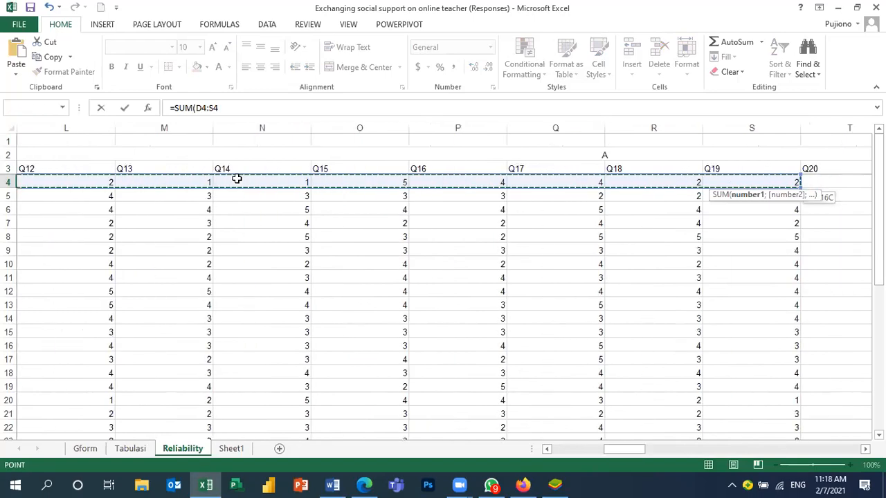
key(shift+Right)
key(shift+Right)
key(shift+Right)
key(shift+Right)
key(shift+Right)
key(shift+Right)
key(shift+Right)
key(shift+Right)
key(shift+Right)
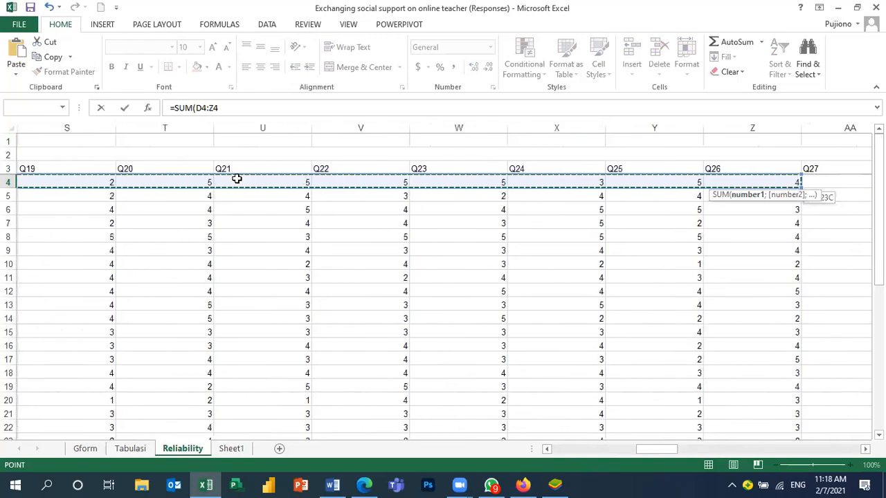
key(shift+Right)
key(shift+Right)
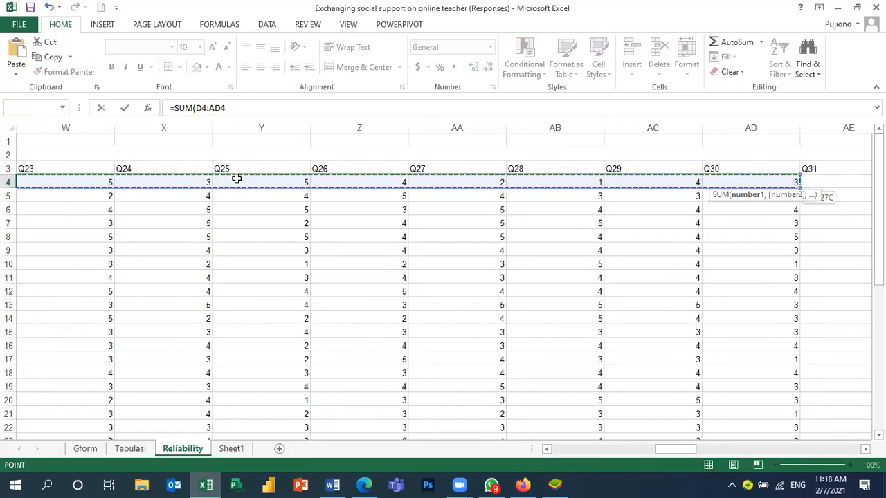
key(shift+Right)
key(Return)
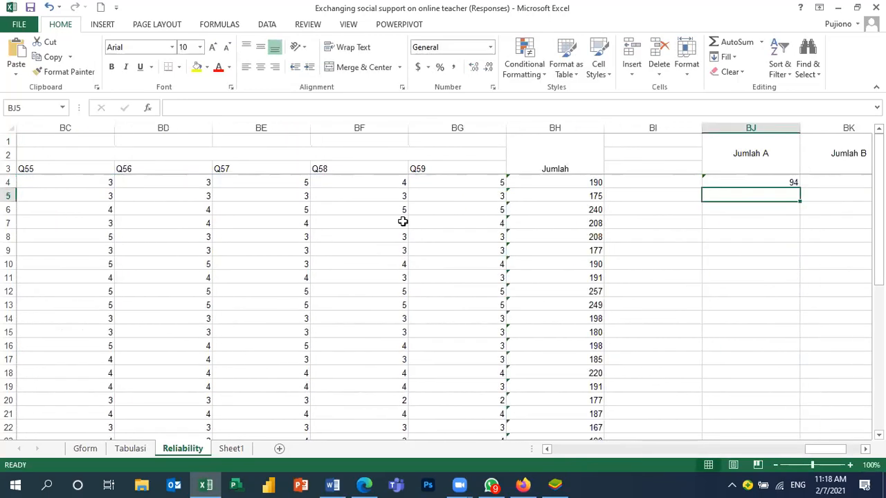
click(791, 182)
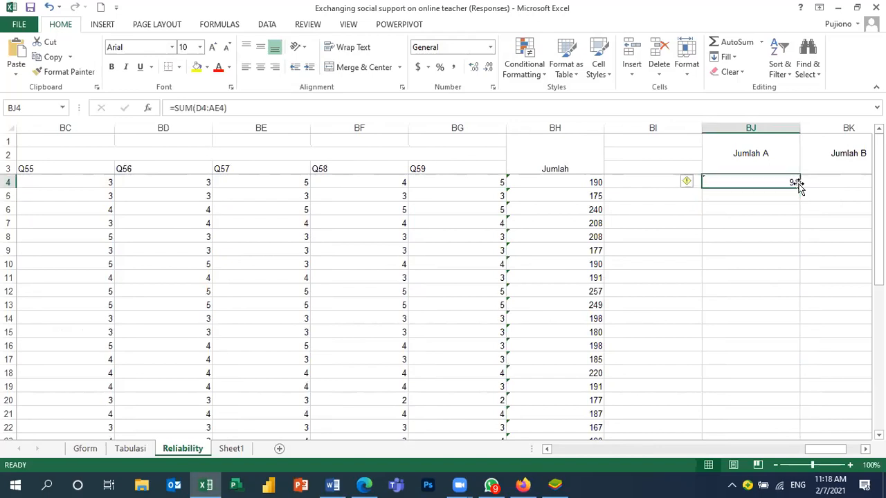
drag(798, 186, 775, 321)
Total items Q32 to Q59 for the first respondent in BK4 with =SUM(AF4:BG4)
click(844, 181)
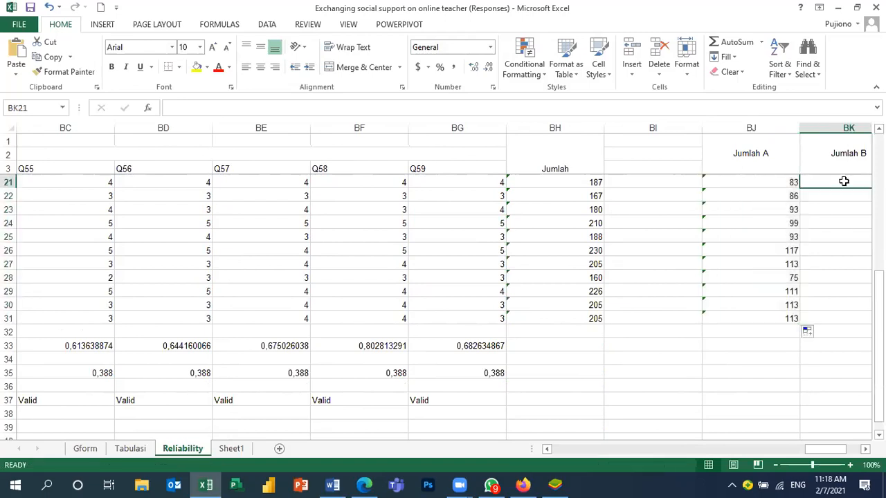
key(Up)
key(ctrl+Up)
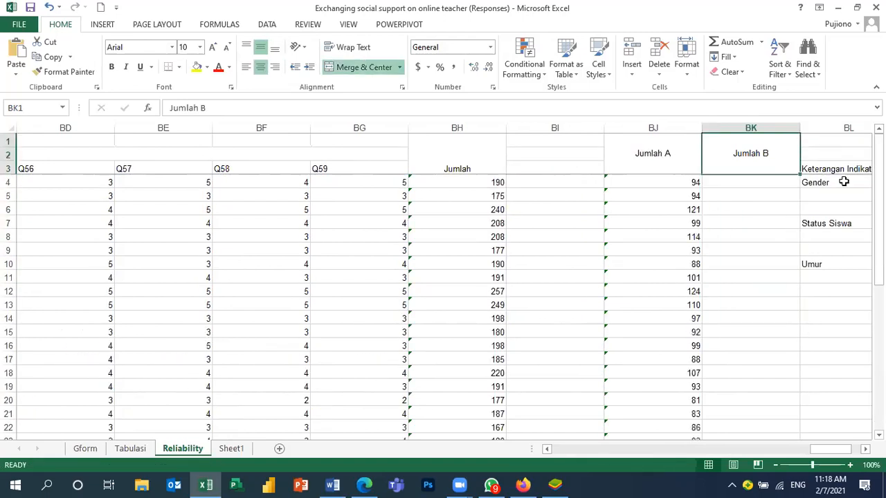
click(777, 178)
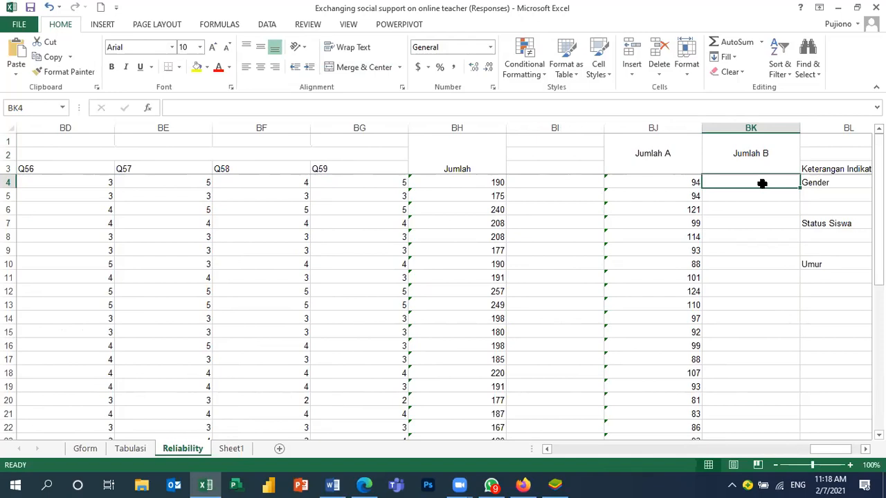
text(=Sum)
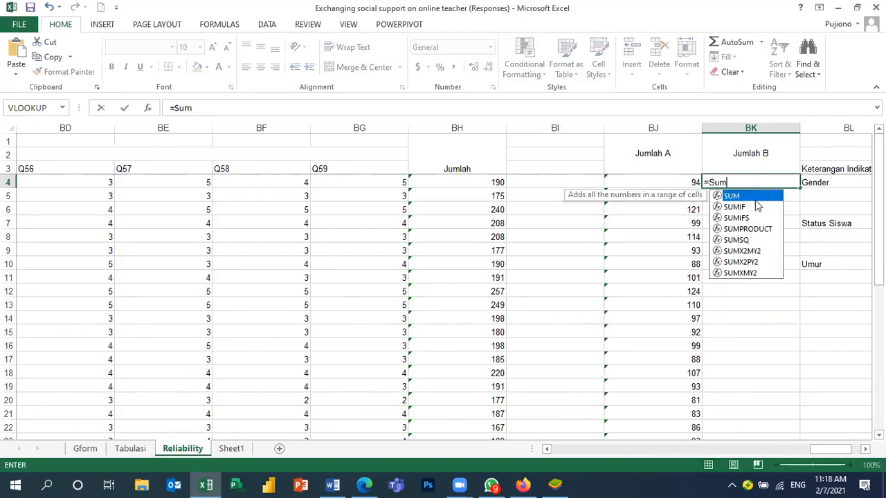
key(Tab)
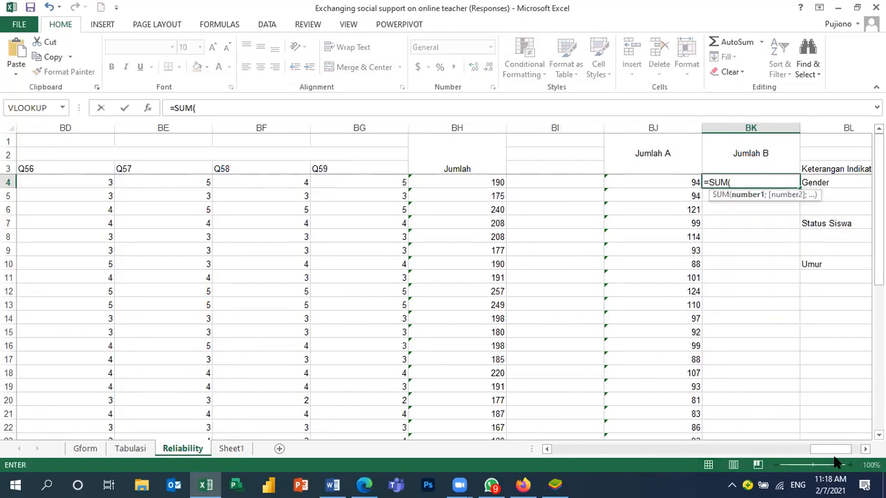
drag(835, 449, 692, 456)
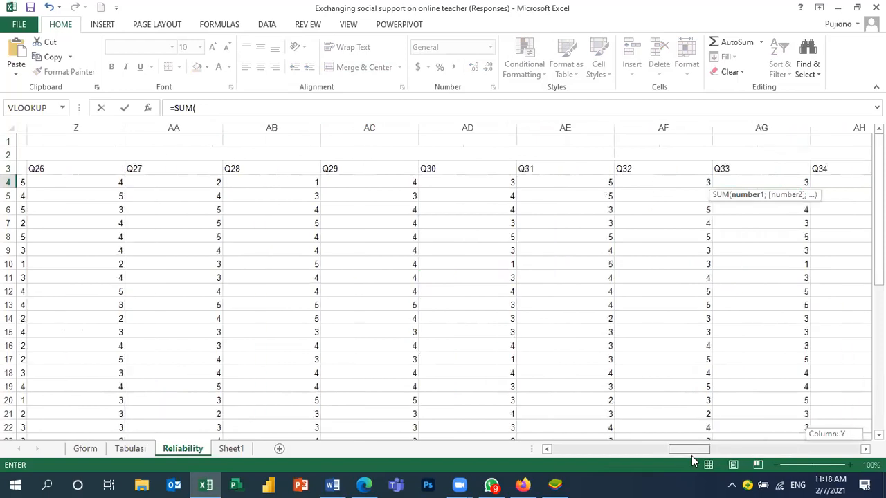
click(646, 182)
key(shift+Right)
key(shift+Right)
key(shift+Right)
key(shift+Right)
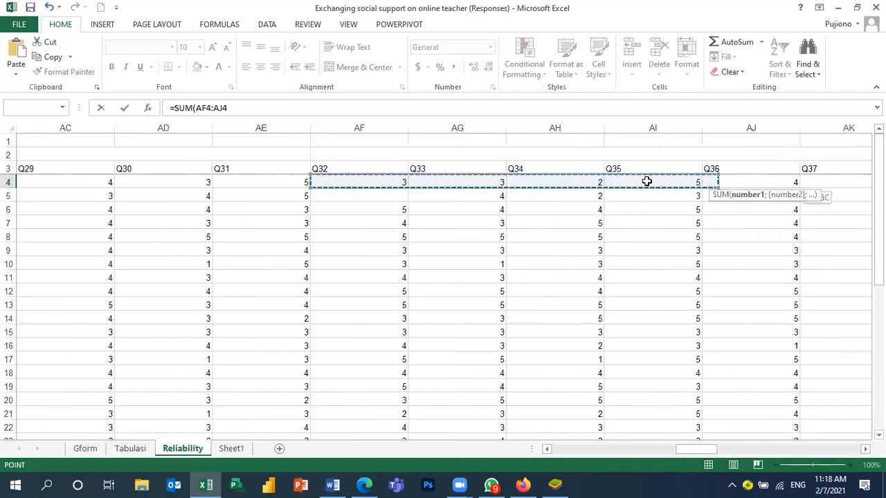
key(shift+Right)
key(shift+Right)
key(shift+Right)
key(shift+Right)
key(shift+Right)
key(shift+Right)
key(shift+Right)
key(shift+Right)
key(shift+Right)
key(shift+Right)
key(shift+Right)
key(shift+Right)
key(shift+Right)
key(shift+Right)
key(shift+Right)
key(shift+Right)
key(shift+Right)
key(shift+Right)
key(shift+Right)
key(shift+Right)
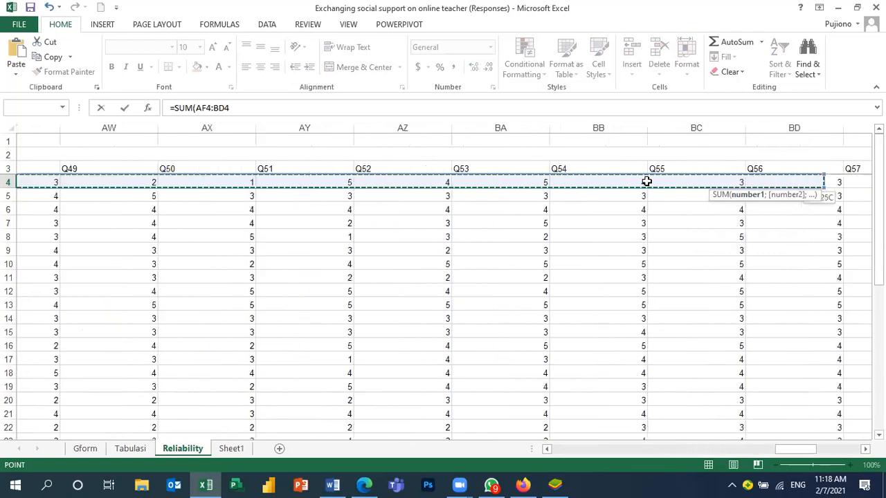
key(shift+Right)
key(shift+Right)
key(shift+Right)
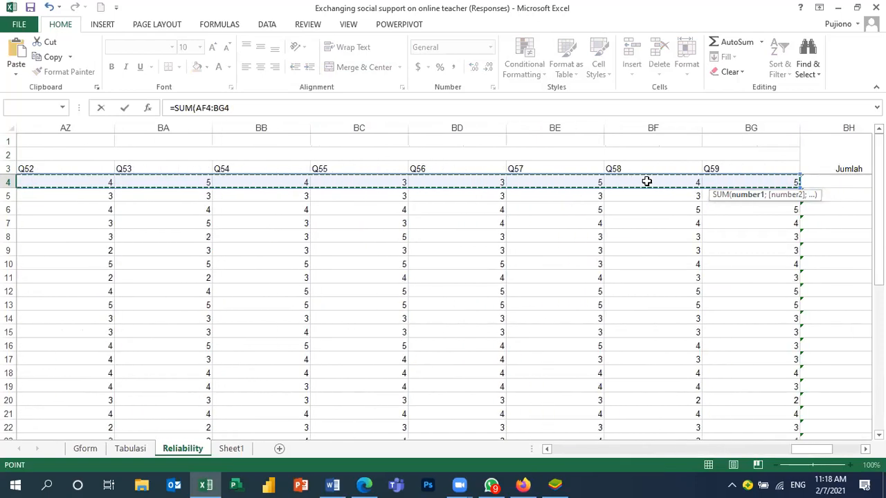
key(Return)
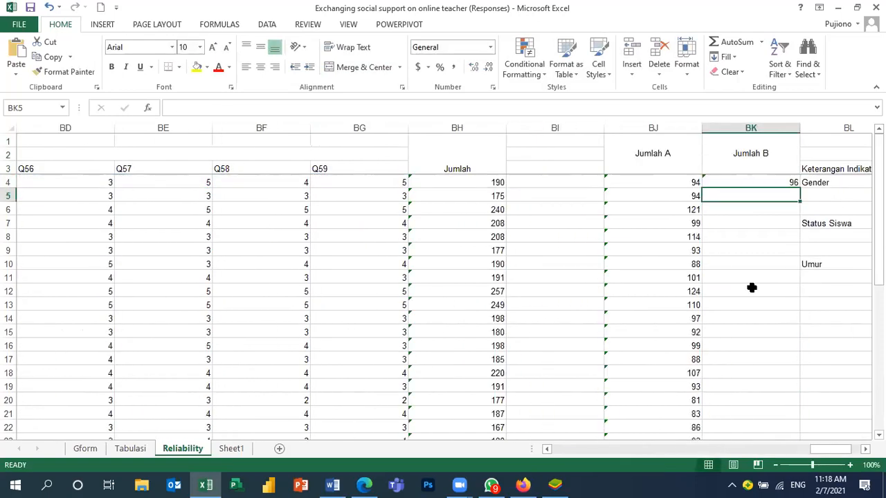
Fill the Jumlah B formula from BK4 down to BK31
click(796, 184)
mouse_move(800, 188)
mouse_down()
mouse_move(797, 441)
mouse_move(792, 418)
mouse_up()
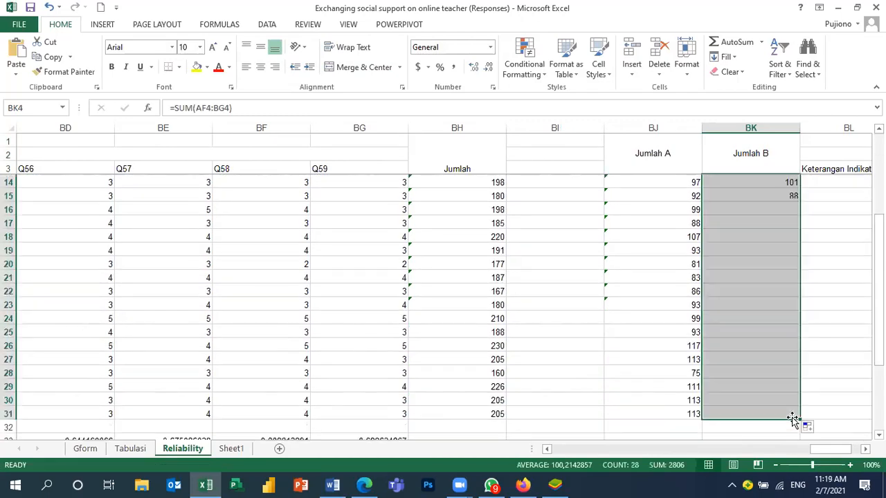
click(715, 427)
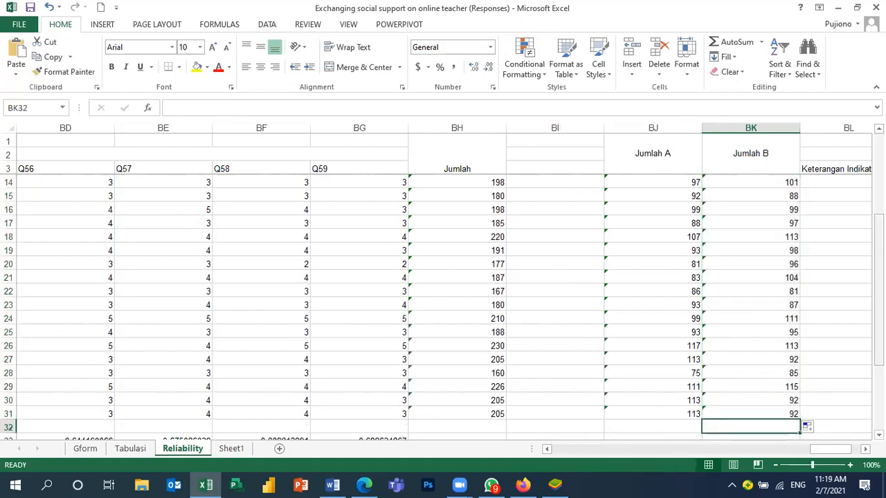
Enter the label "r-hitung" in BI33, below the group totals
scroll(593, 385, down, 2)
click(586, 360)
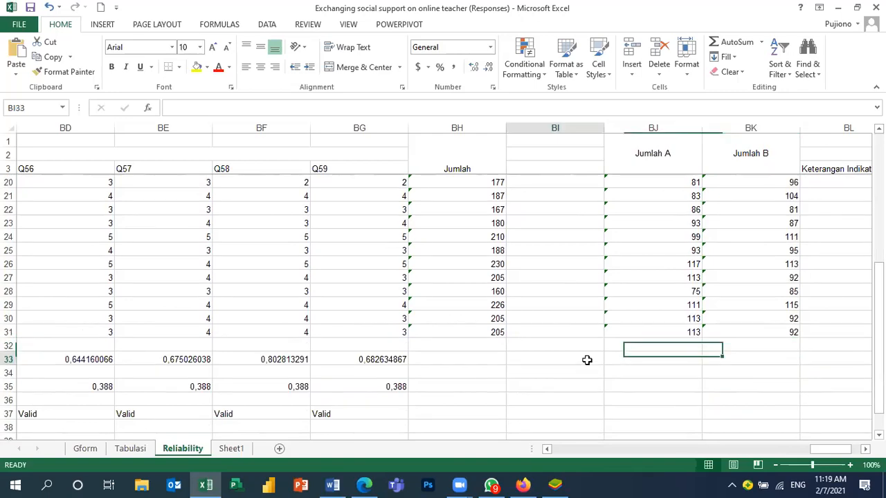
click(564, 342)
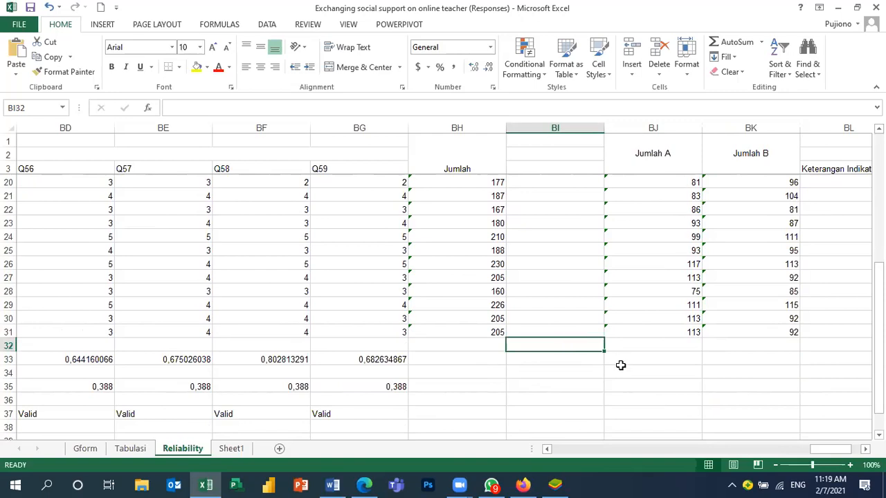
click(551, 362)
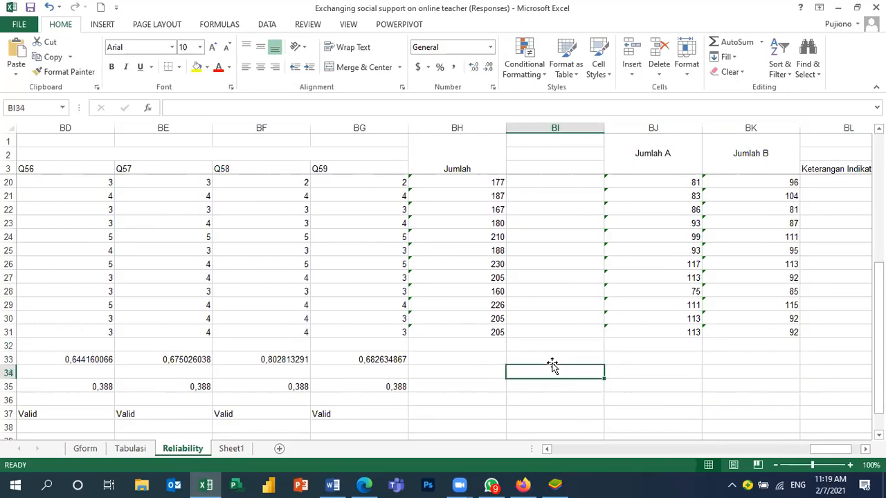
text(R)
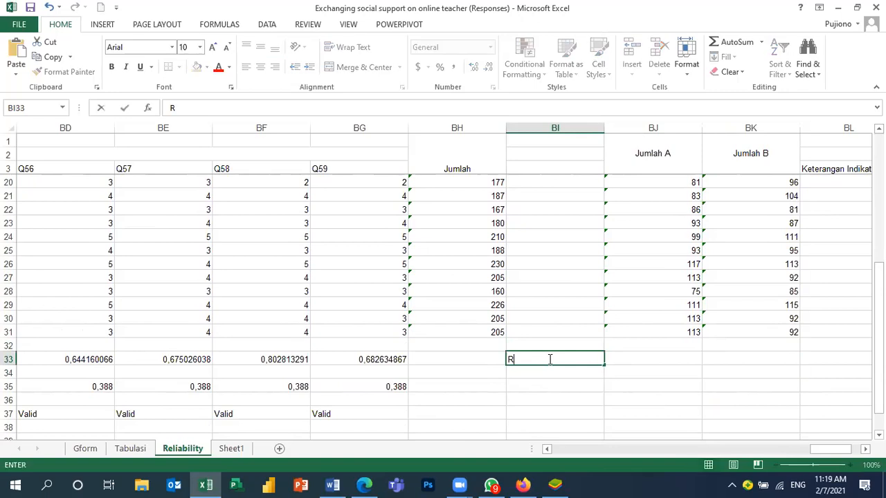
key(BackSpace)
text(r-hitung)
key(Tab)
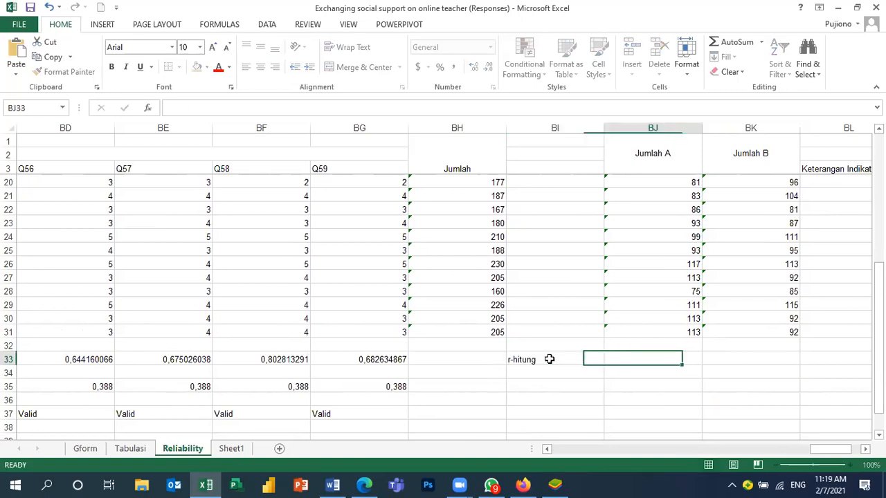
Correlate the Jumlah A and Jumlah B totals in BJ33 with =CORREL(BJ4:BJ31;BK4:BK31)
text(=)
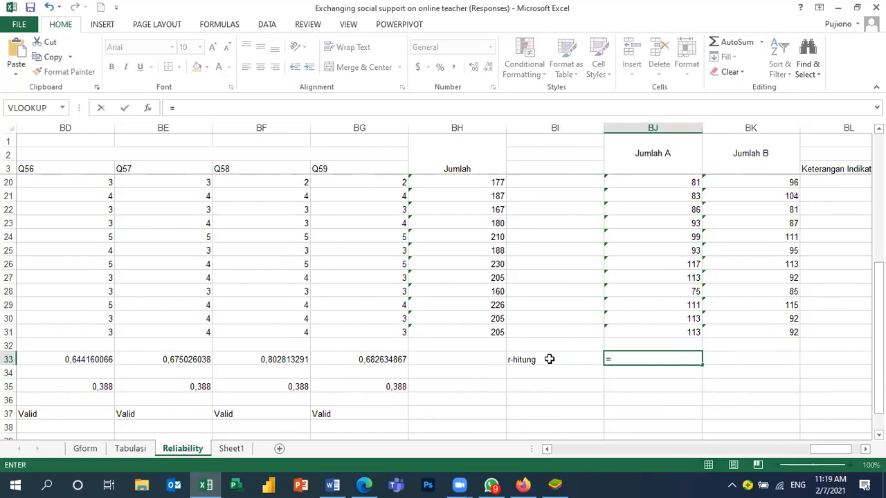
text(Corre)
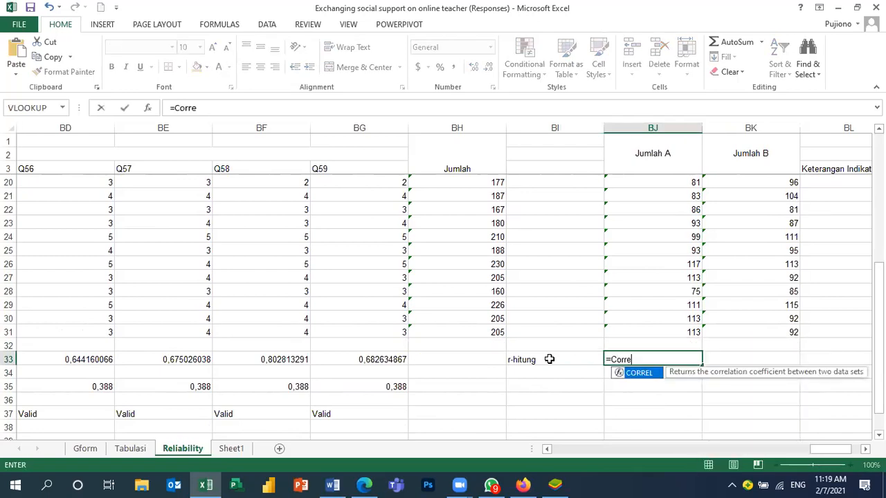
double_click(639, 375)
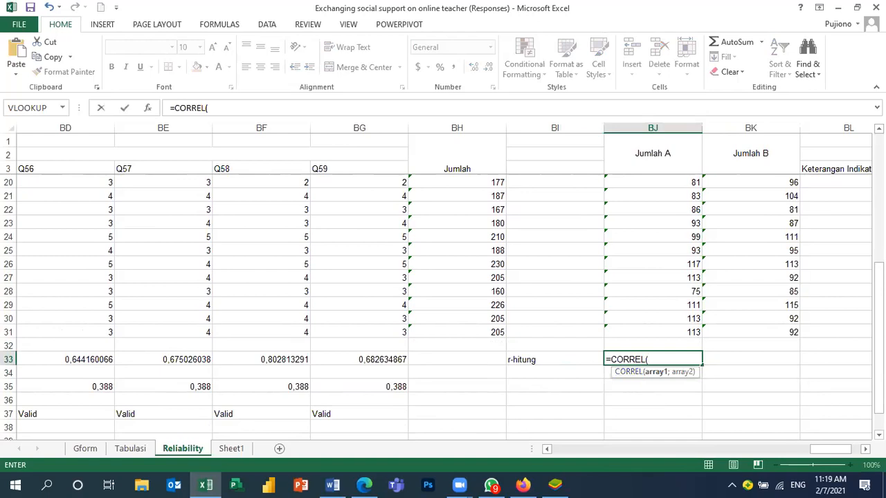
drag(879, 408, 878, 286)
drag(709, 200, 683, 196)
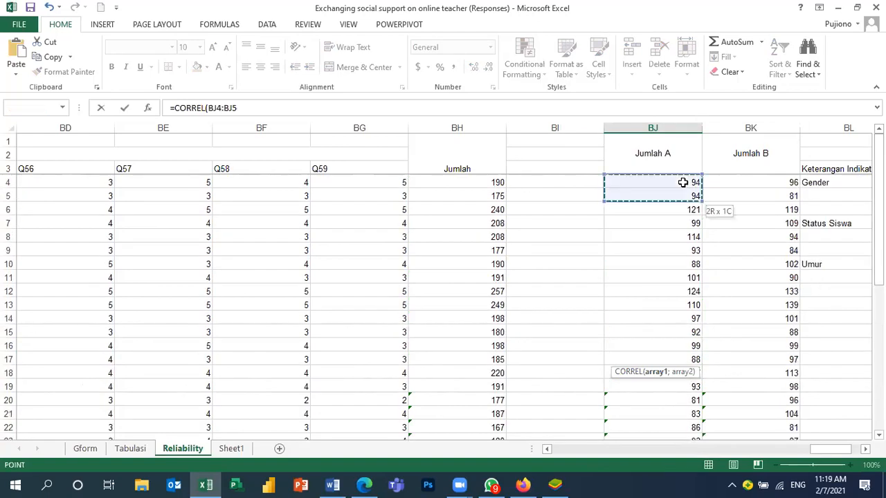
key(shift+Down)
key(shift+Down)
key(shift+Down)
key(shift+Down)
key(shift+Down)
key(shift+Down)
key(shift+Down)
key(shift+Down)
key(shift+Down)
key(shift+Down)
key(shift+Down)
key(shift+Down)
key(shift+Down)
key(shift+Down)
key(shift+Down)
key(shift+Down)
key(shift+Down)
key(shift+Down)
key(shift+Down)
key(shift+Down)
key(shift+Down)
key(shift+Down)
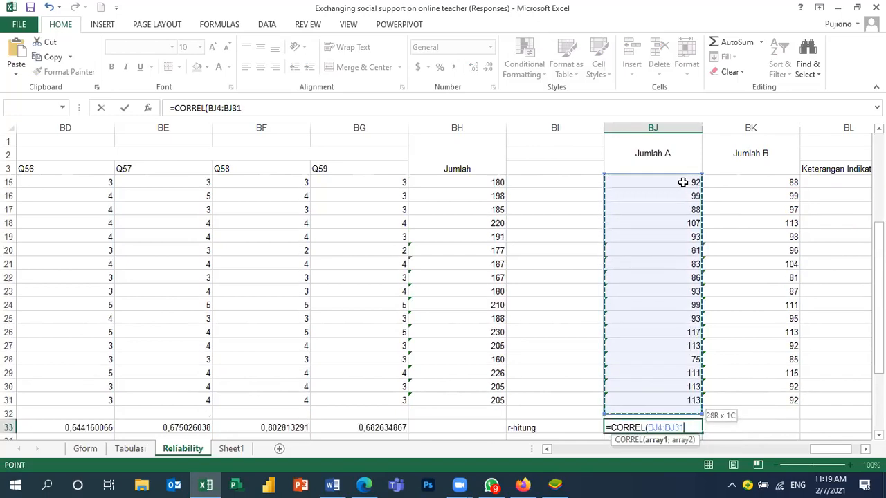
text(;)
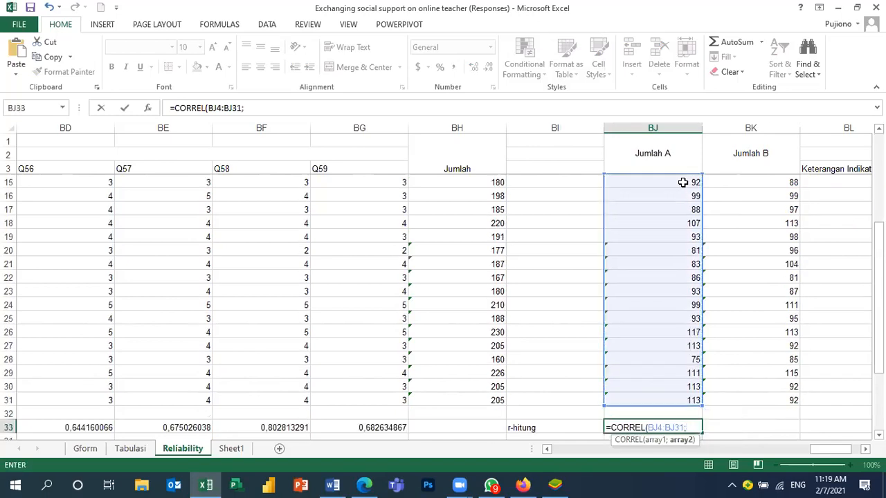
drag(879, 298, 774, 180)
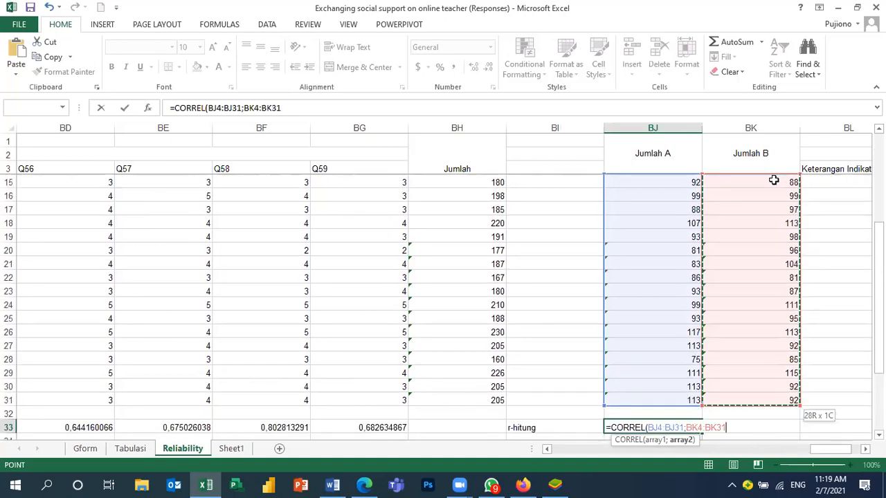
key(Return)
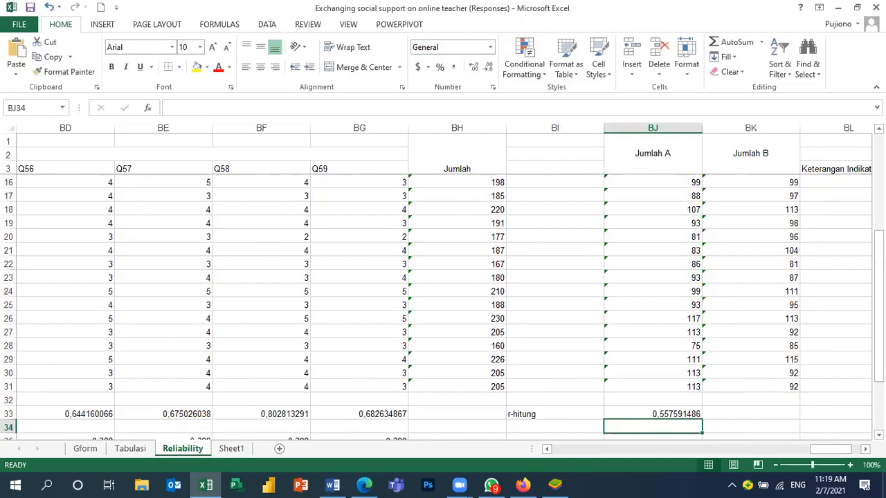
Enter the label "spearman" in BI35, two rows below the r-hitung label
scroll(543, 416, down, 1)
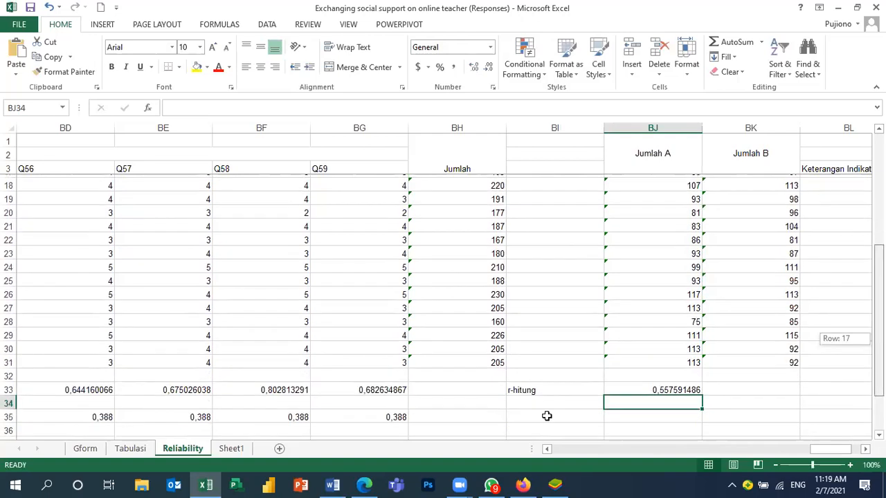
click(536, 414)
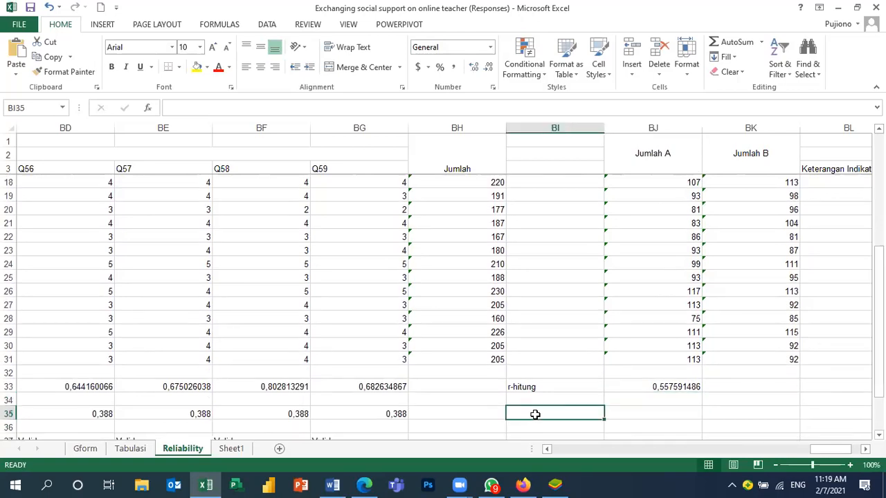
text(s)
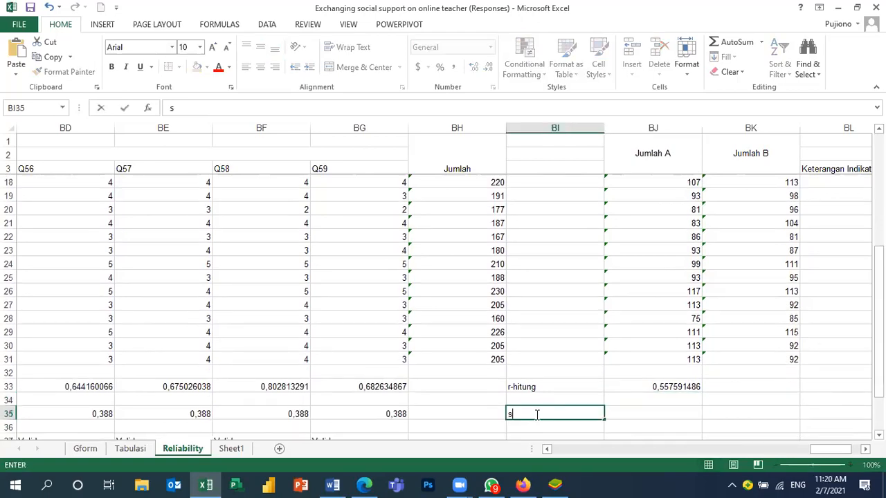
text(pearman)
Calculate the Spearman reliability coefficient in BJ35 with =(2*BJ33)/(1+BJ33)
click(646, 415)
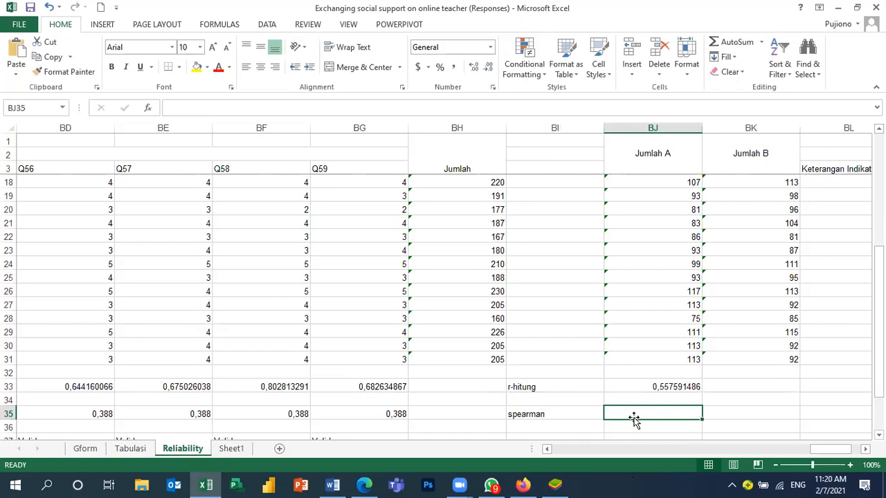
text(=)
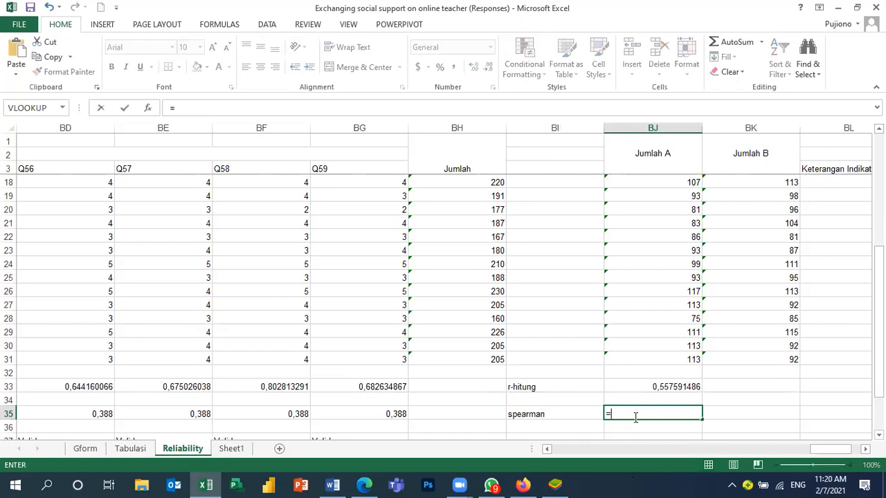
text((2*)
click(674, 385)
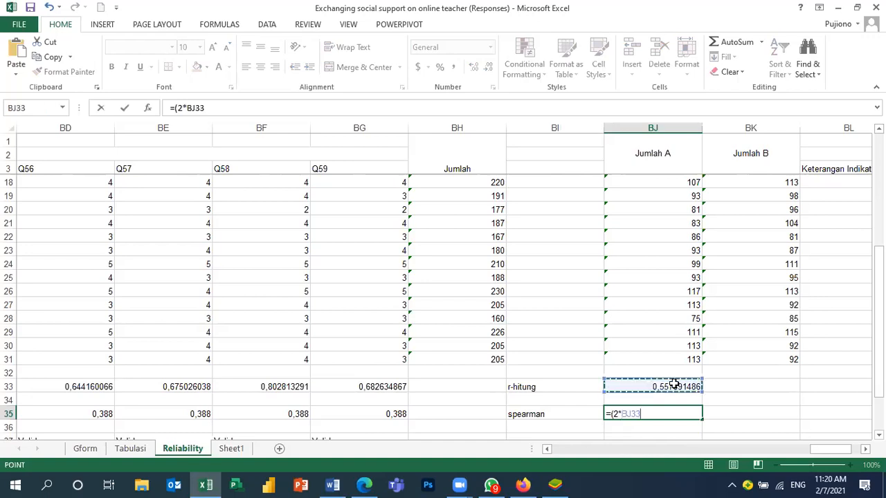
text()/)
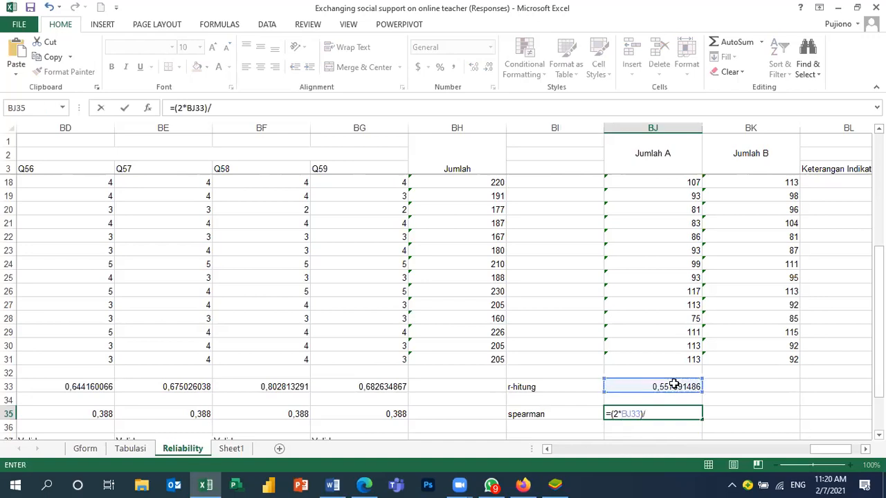
text((1+)
click(674, 385)
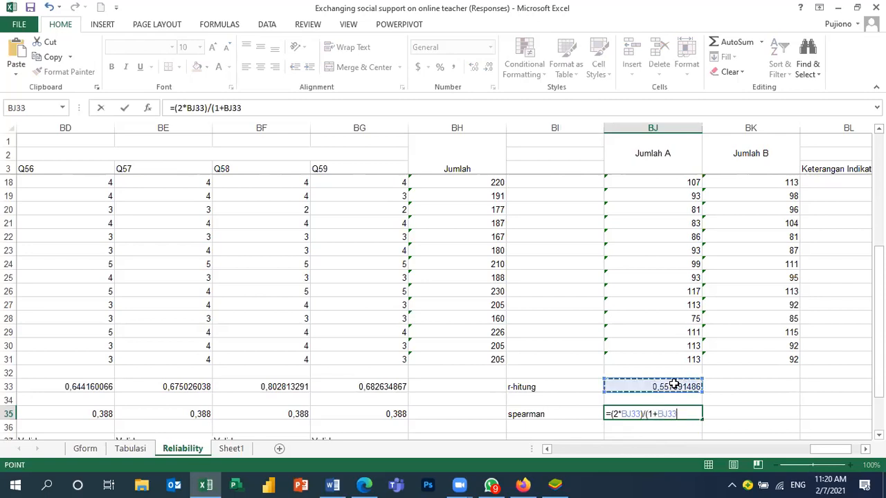
text())
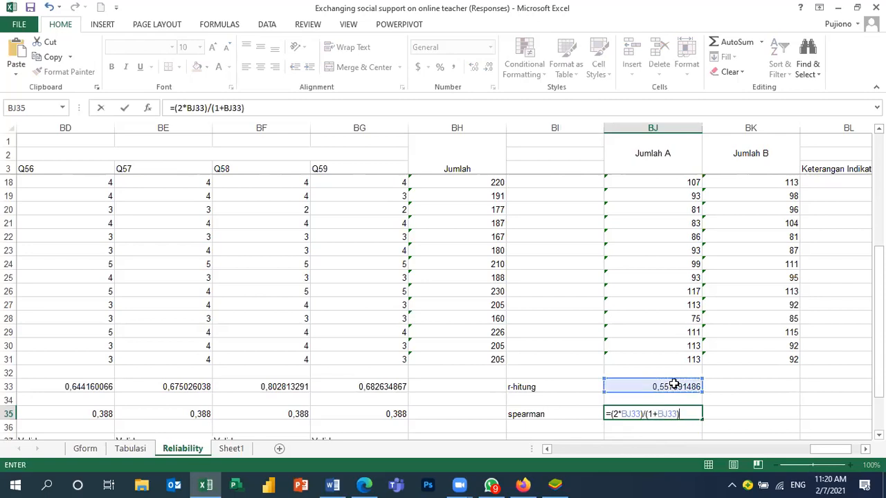
key(Return)
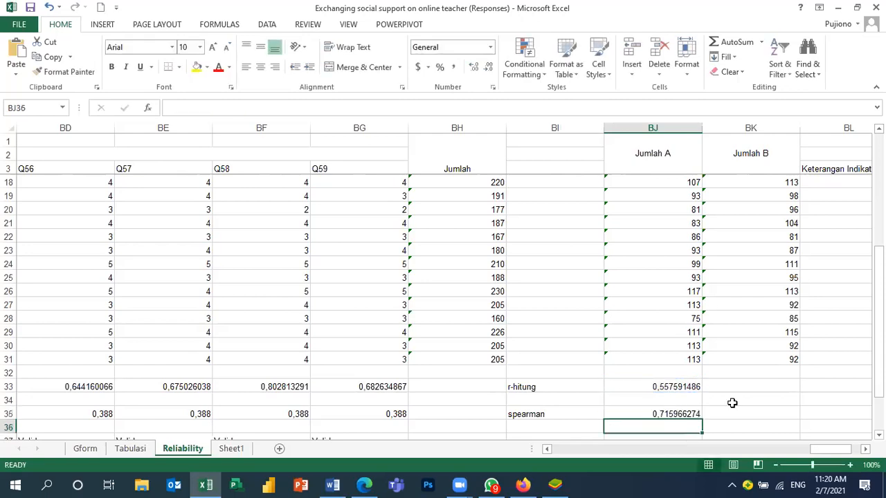
Enter the label "r-tabel" in BI37 and its critical value 0,388 in BJ37
drag(879, 316, 879, 331)
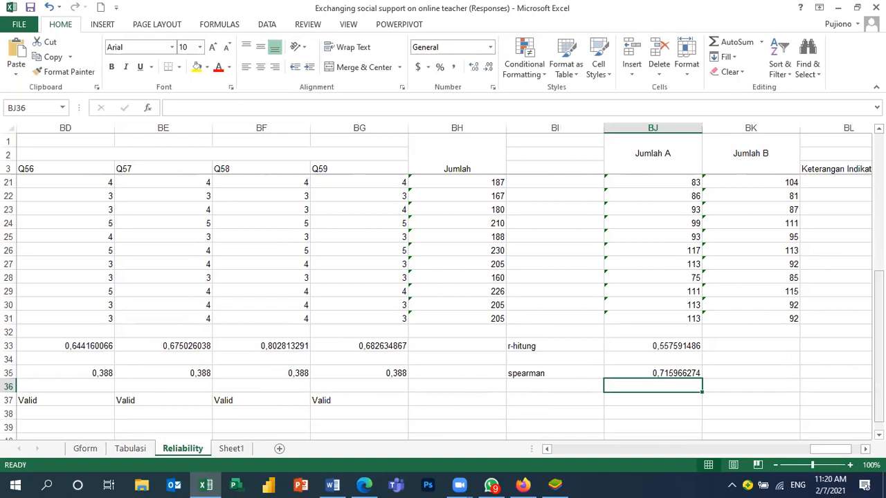
click(548, 399)
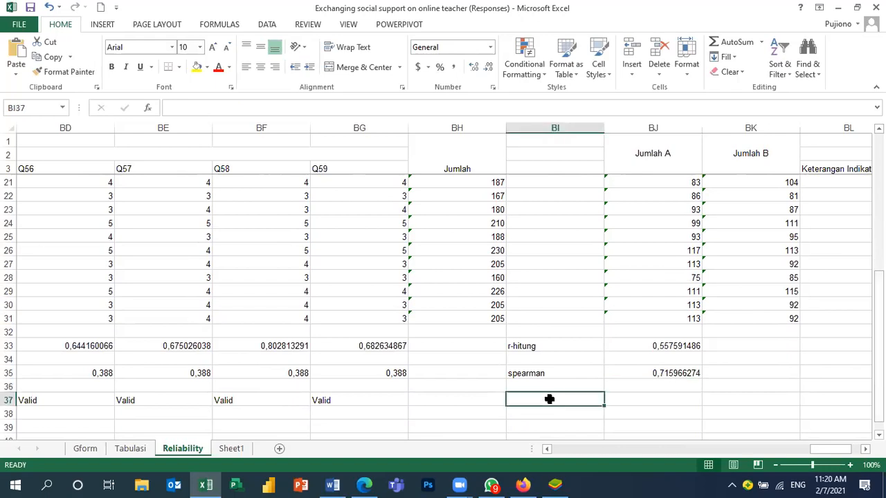
text(r-)
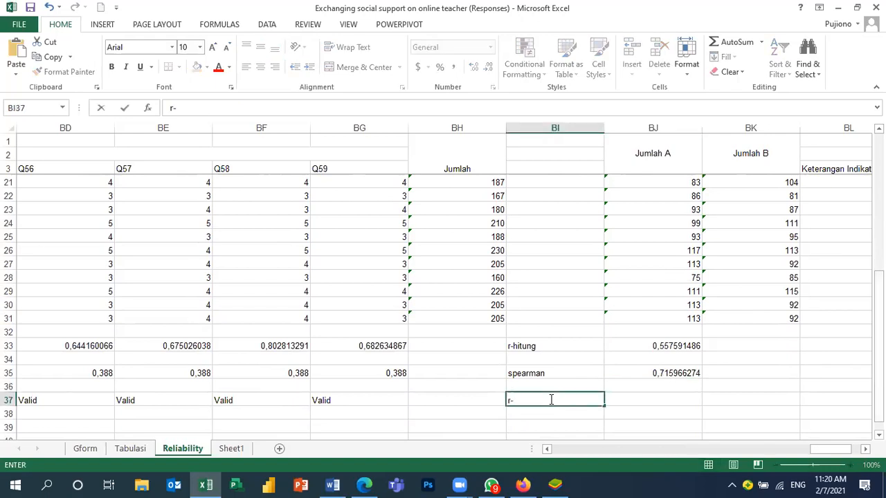
text(tabel)
click(628, 398)
text(0)
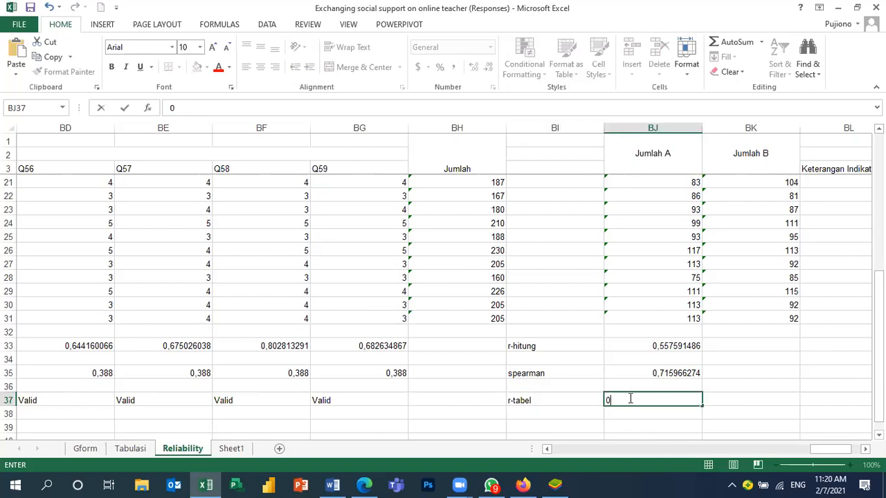
text(,388)
Enter the label "Simpulan" in BI39, two rows below the r-tabel label
click(566, 424)
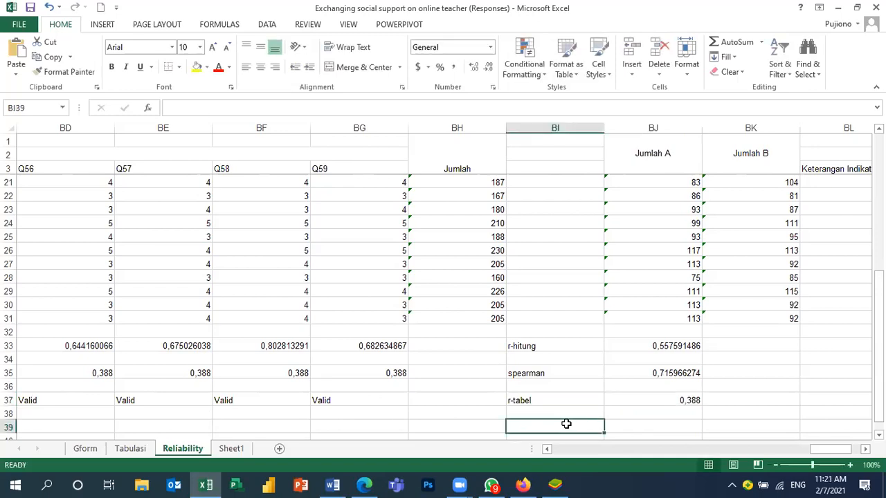
text(Simpu)
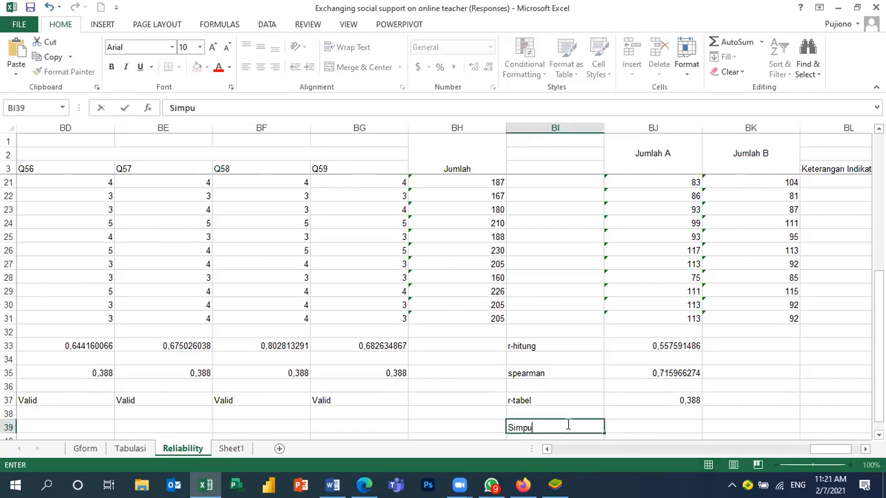
text(lan)
Add the reliability conclusion in BJ39 with =IF(BJ35>BJ37;"Reliable";"Tidak Reliable")
click(639, 427)
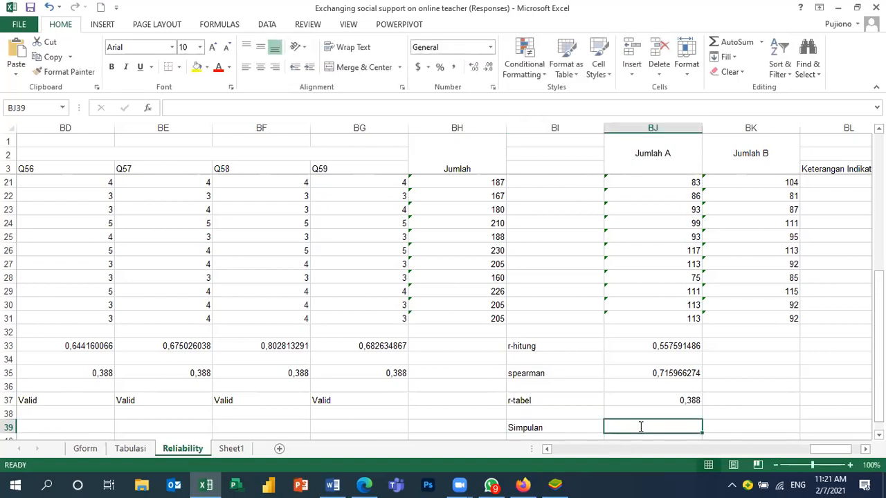
text(=)
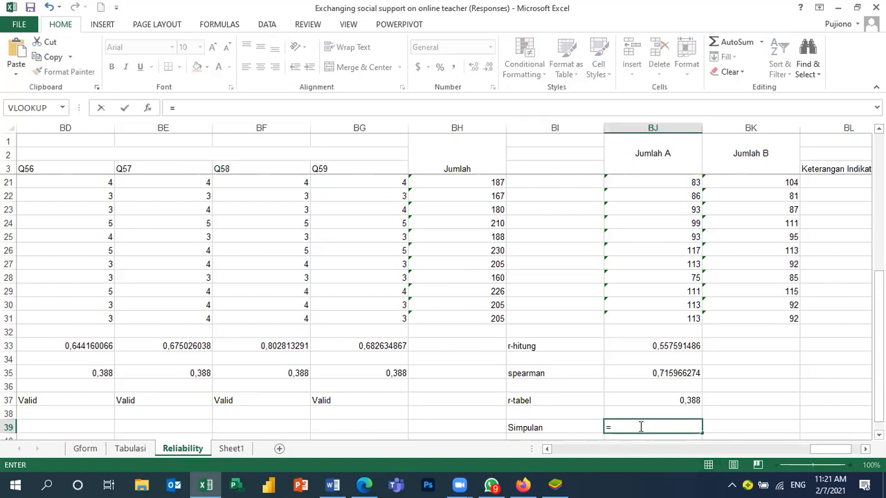
text(i)
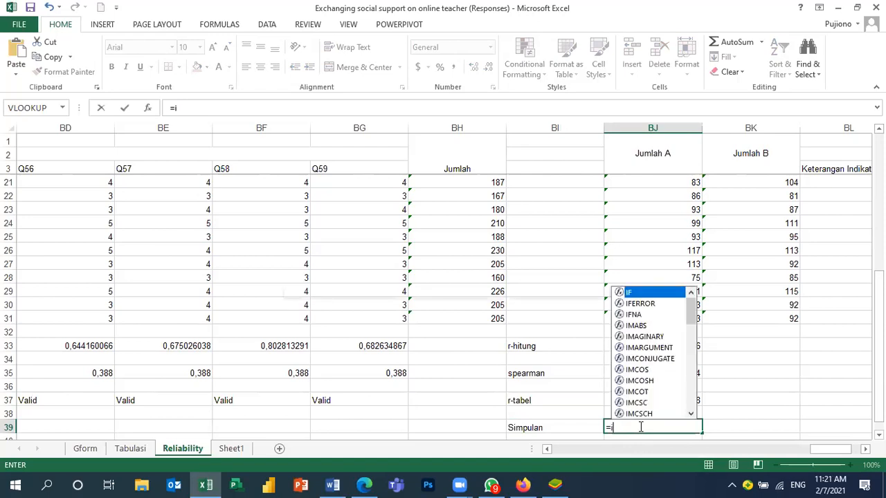
text(f)
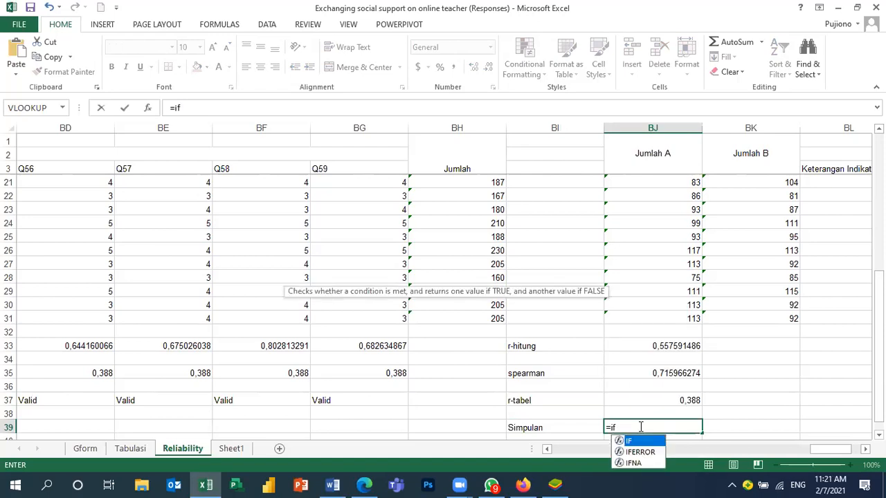
text(()
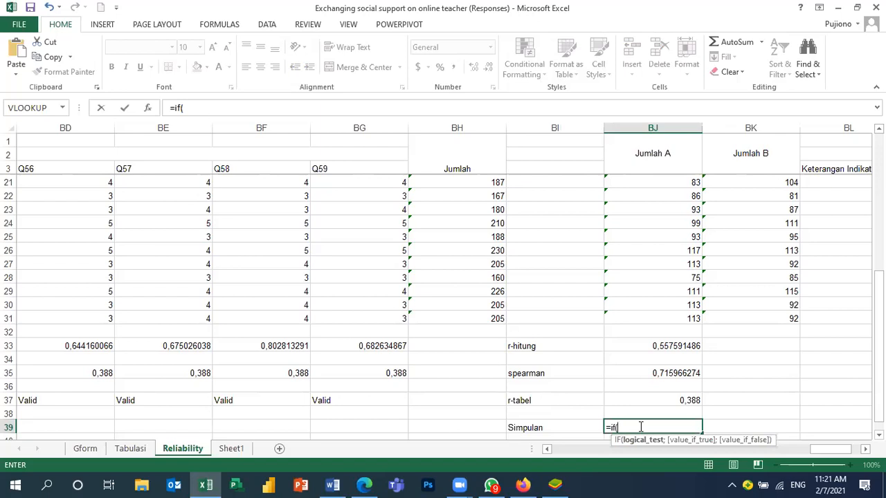
click(684, 373)
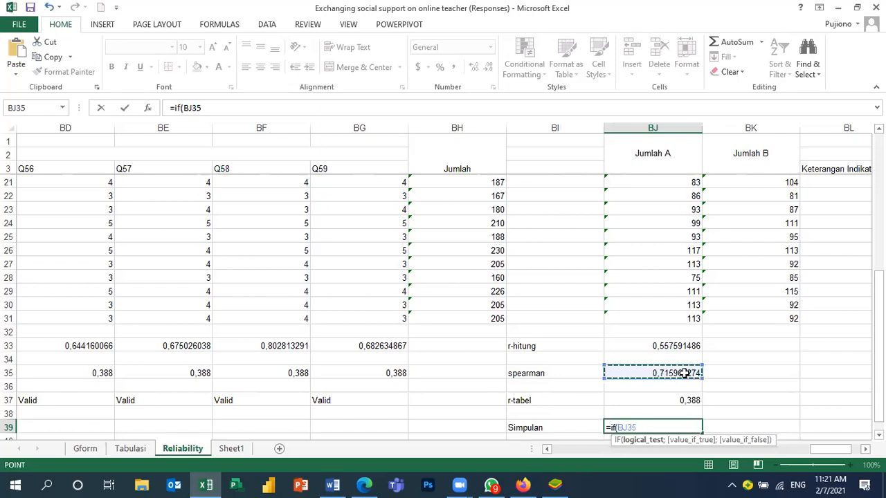
text(>)
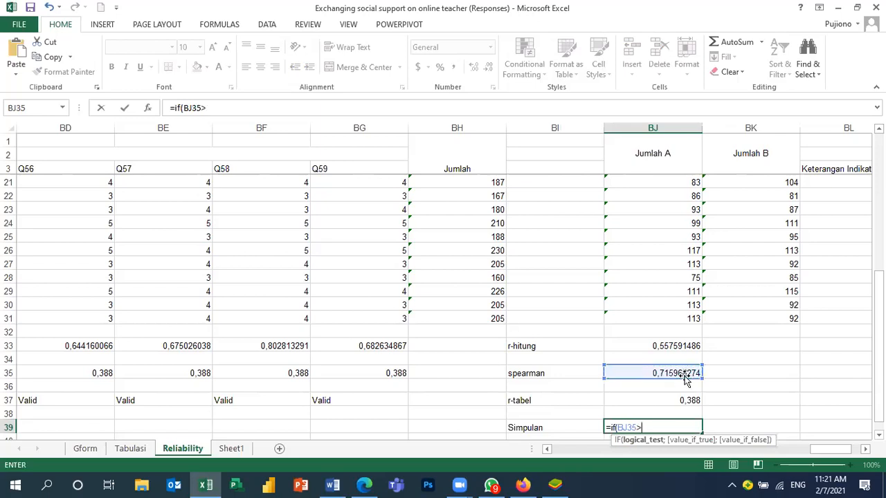
click(686, 400)
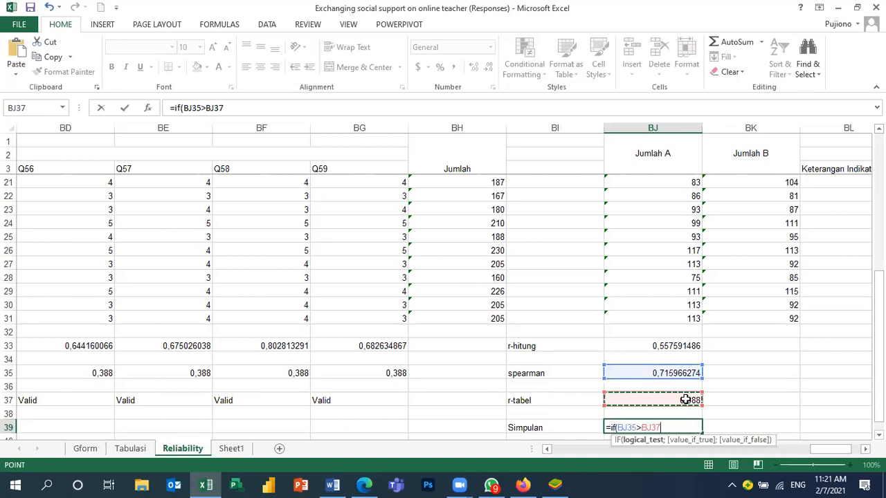
text(;)
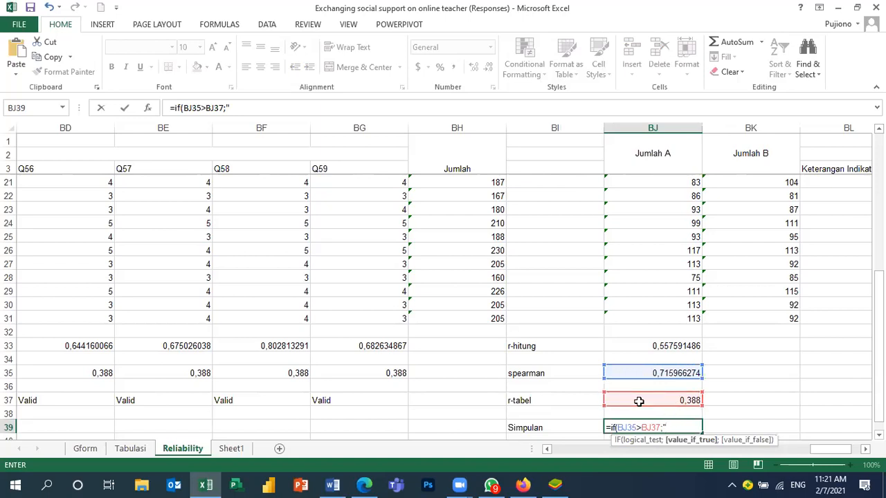
text(Reliable";"T)
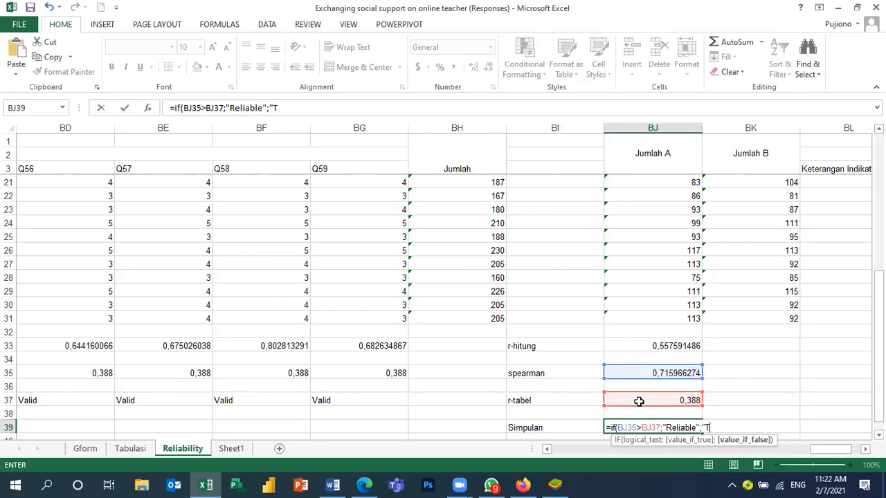
text(idak Reliable)
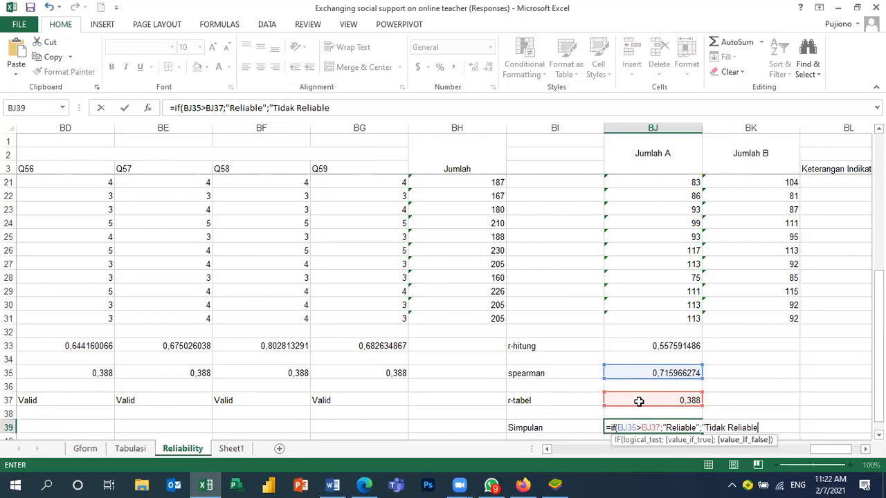
text(")
key(Return)
key(Return)
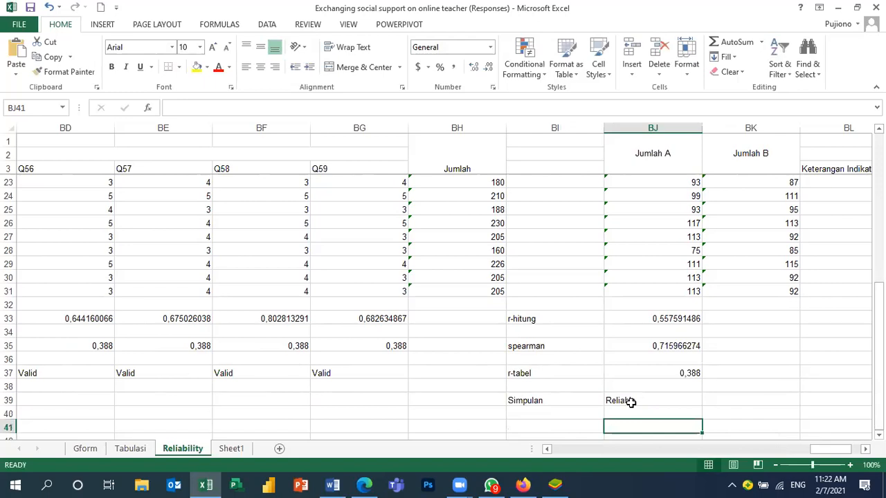
click(632, 405)
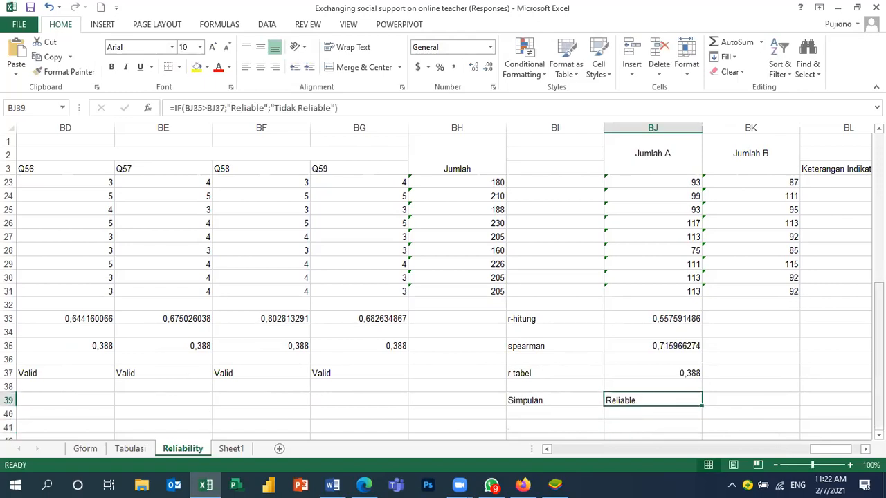
Enter the label "Kategori" in BI41, two rows below the Simpulan label
click(552, 424)
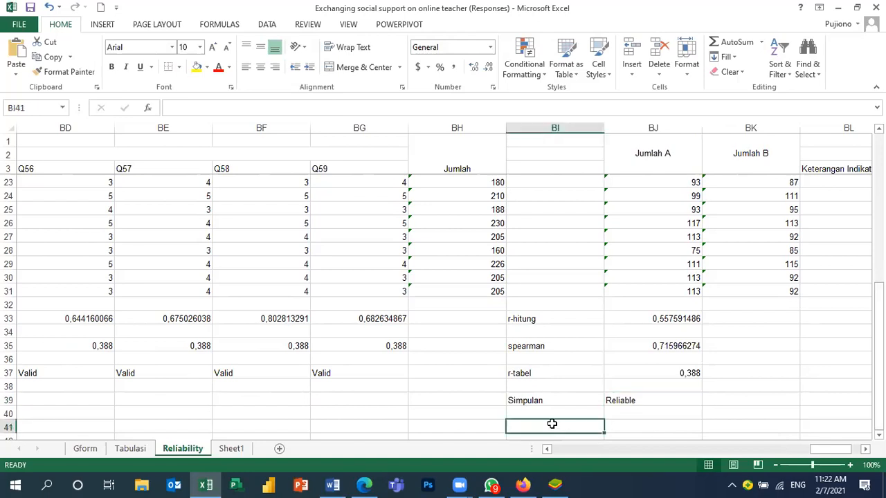
text(K)
text(atego)
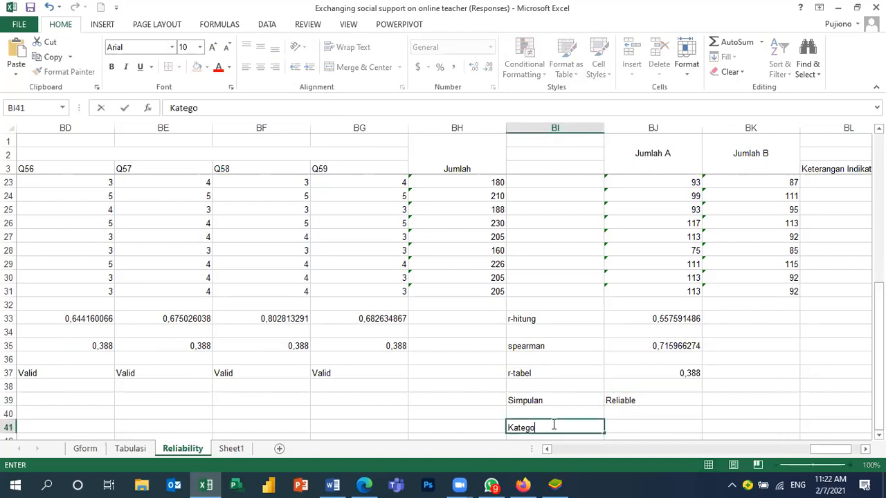
text(ri)
key(Tab)
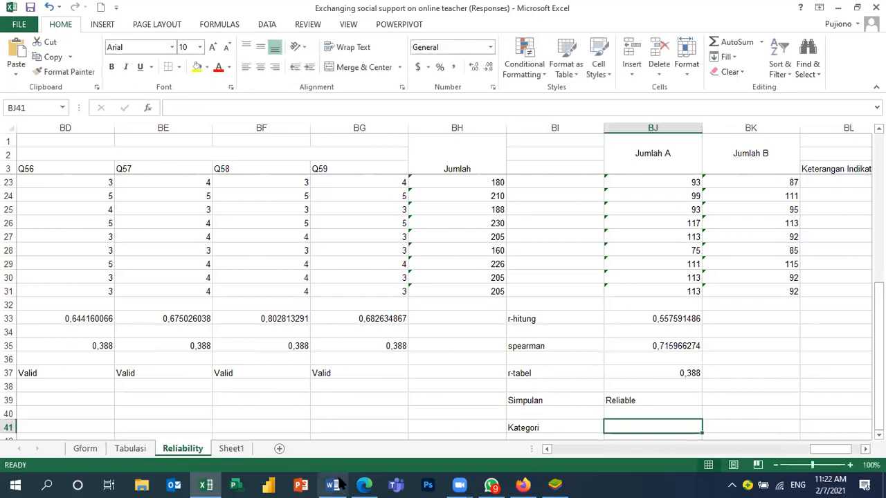
Check the Kategori ranges in the reliabilitas Word document against the Spearman coefficient and enter "Tinggi" in BJ41 of the Excel sheet
click(333, 484)
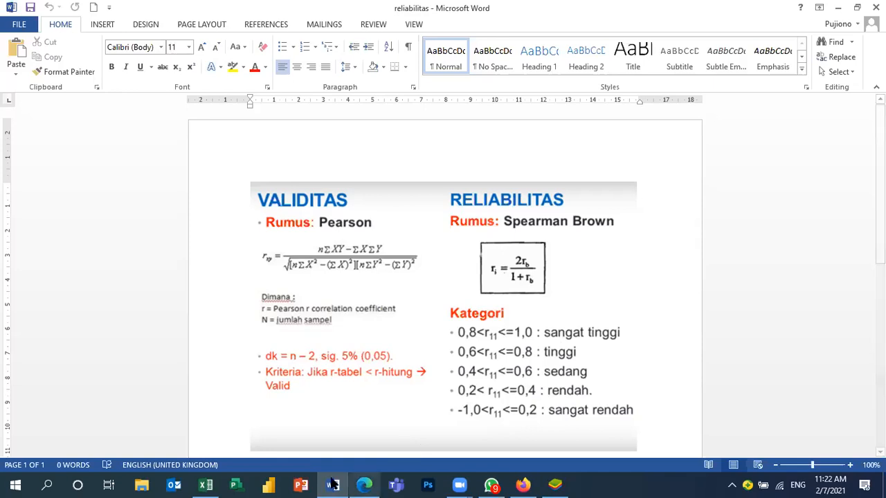
click(211, 484)
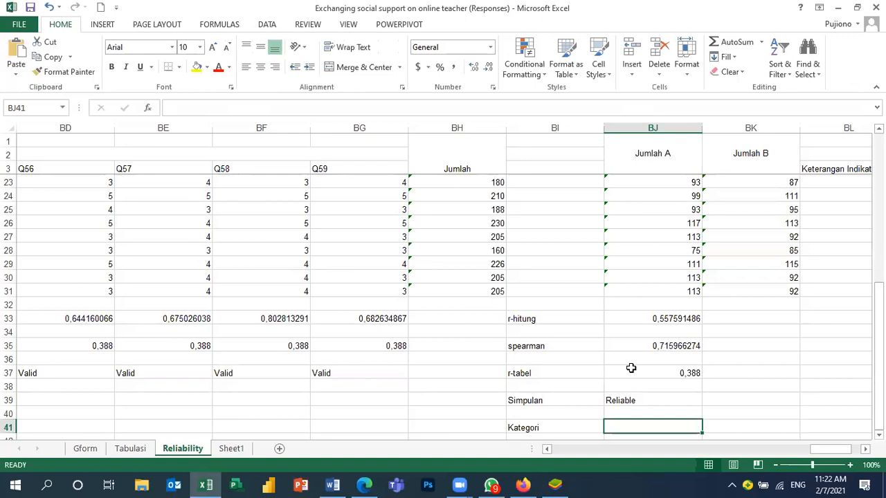
click(331, 484)
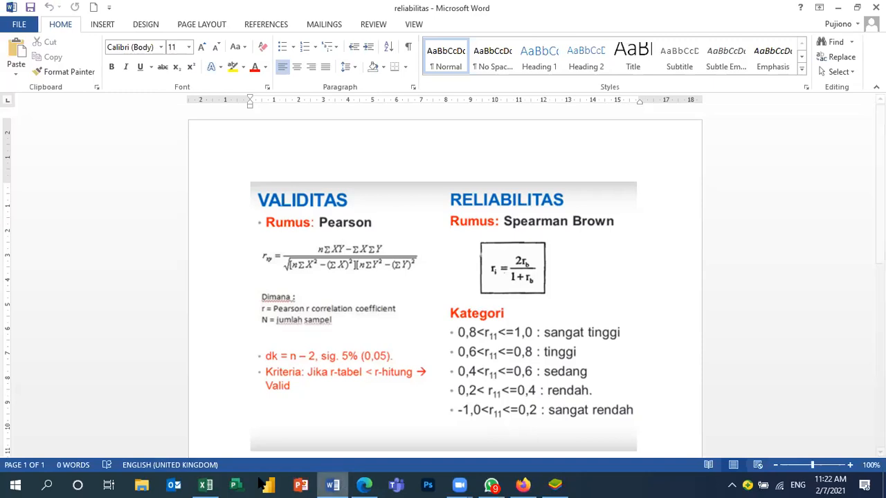
click(208, 484)
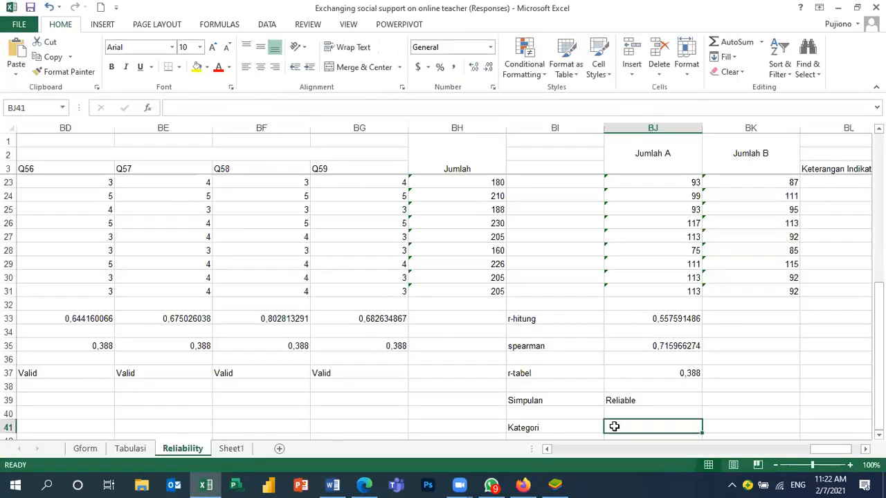
text(Tingg)
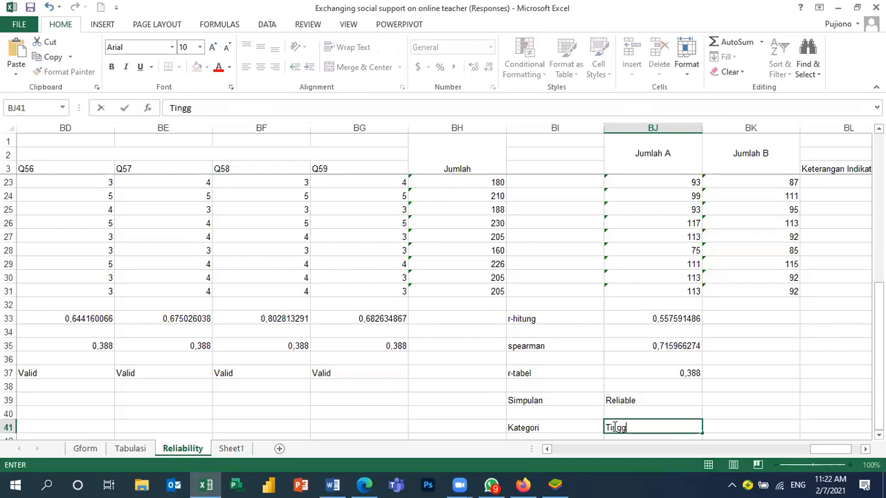
text(i)
click(729, 421)
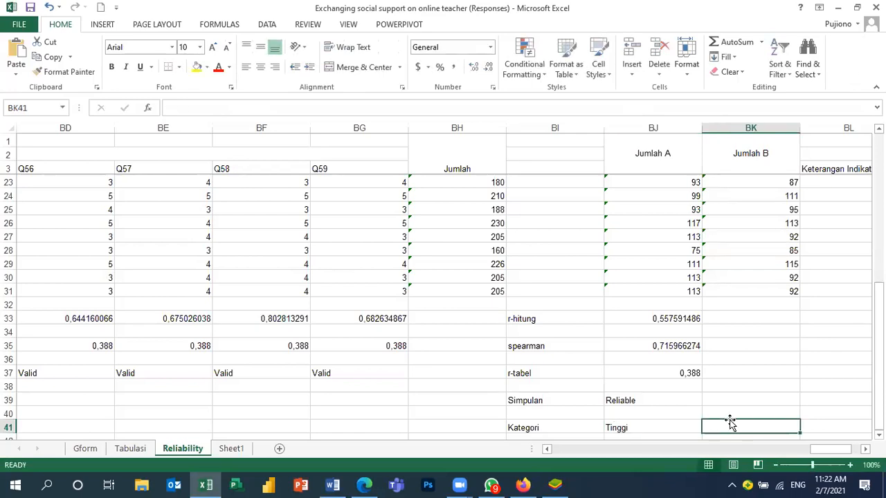
drag(771, 452, 515, 447)
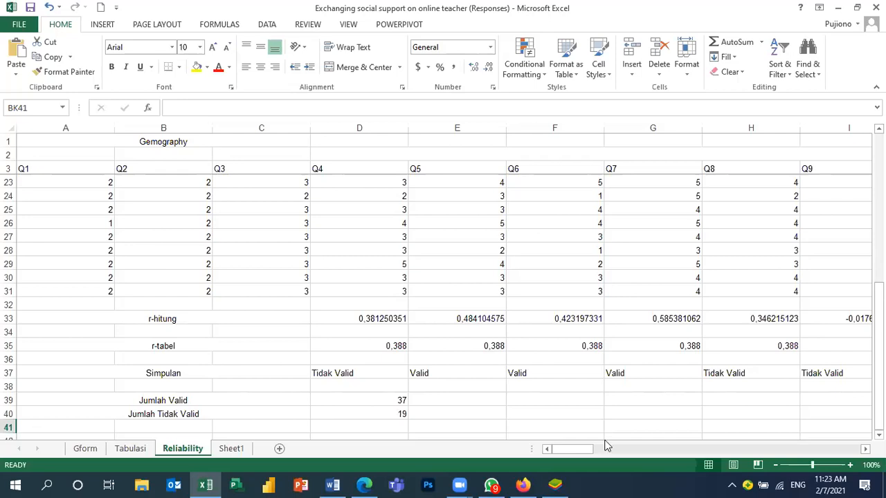
drag(814, 452, 859, 457)
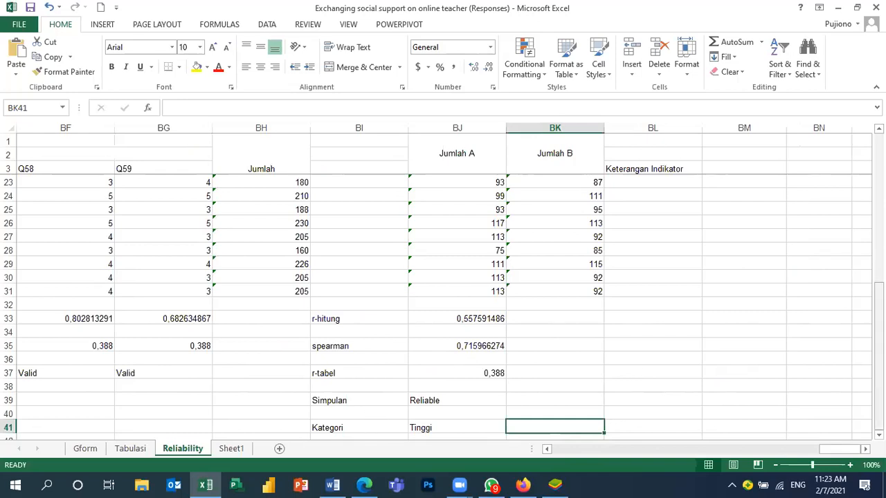
drag(879, 358, 810, 364)
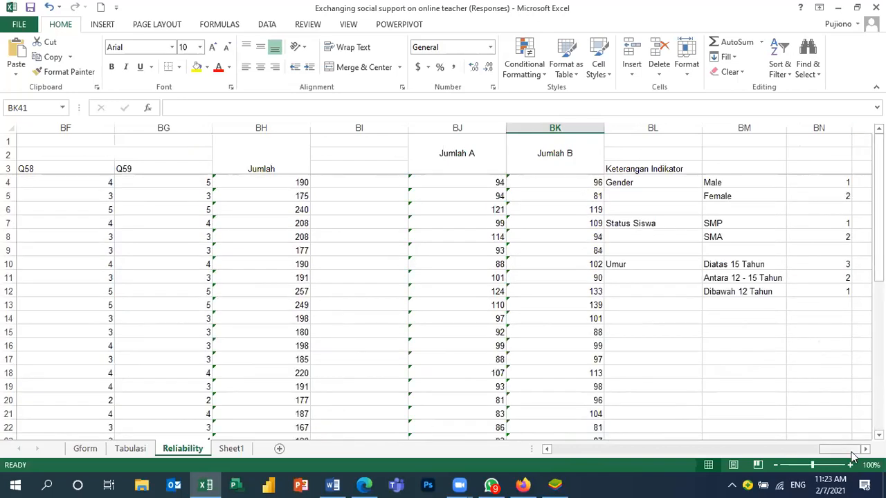
drag(750, 453, 584, 436)
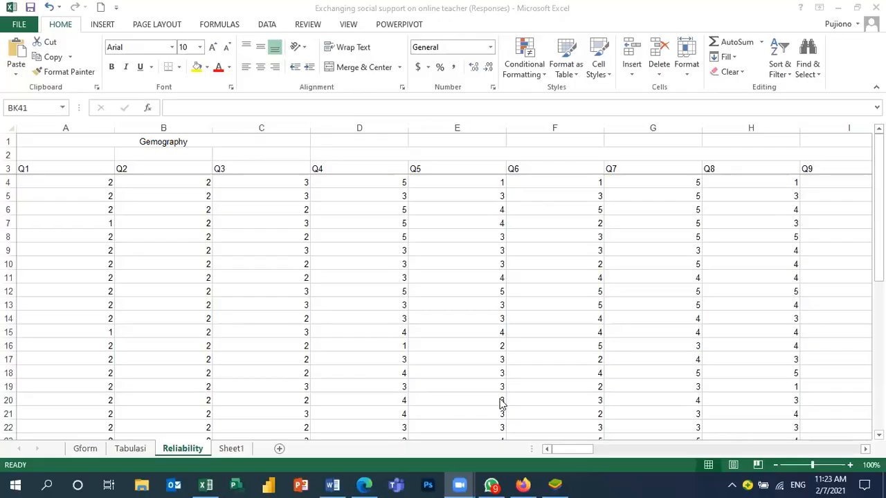
Switch to Firefox and show the questions of the "Exchanging social support on online teacher" Google Form
click(526, 483)
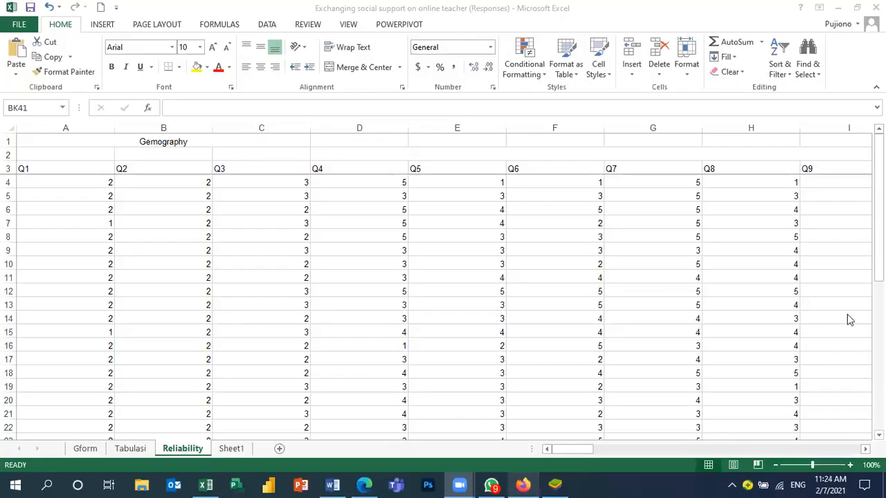
scroll(437, 270, up, 7)
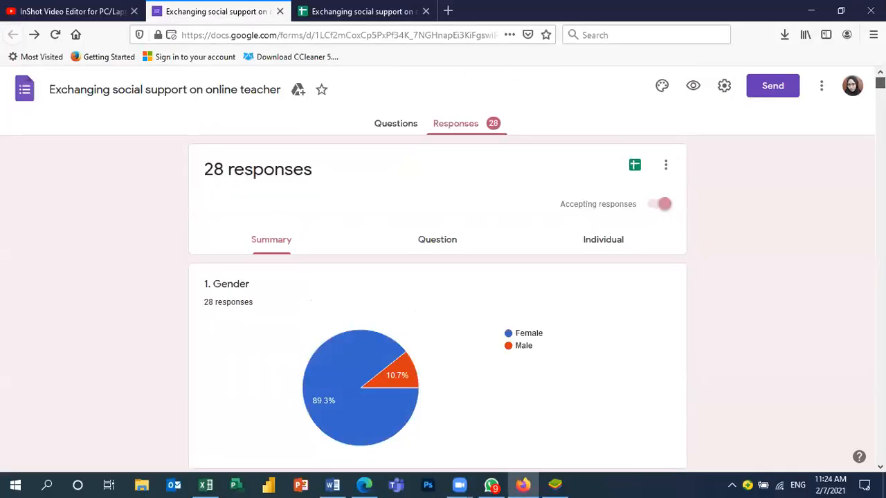
click(416, 128)
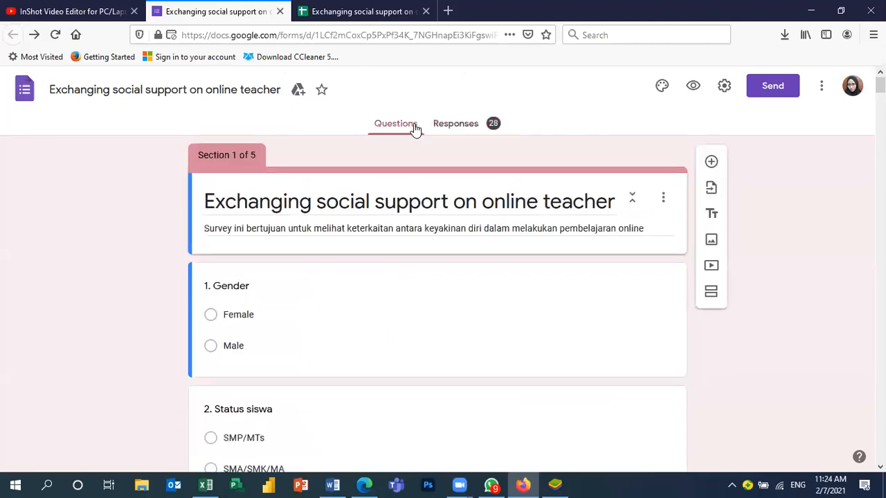
Open the print preview of the form's questions with Save to PDF as the destination and check its pages through to the last
click(822, 92)
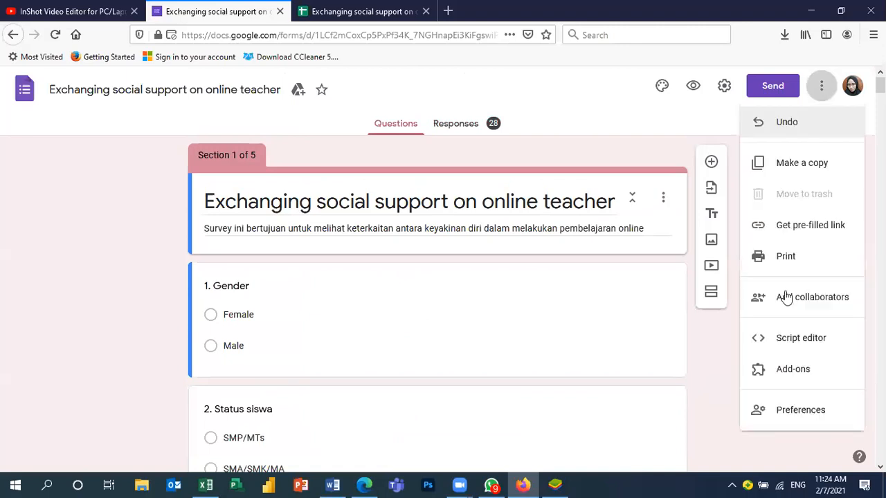
click(788, 257)
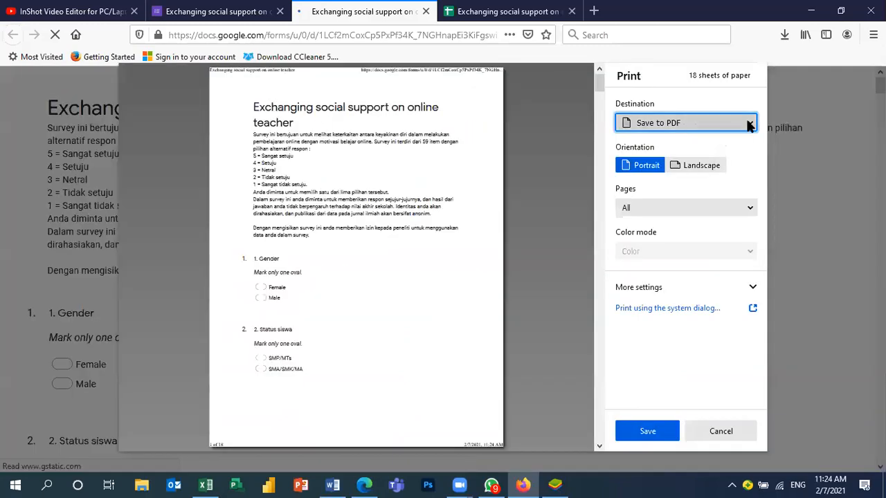
click(672, 128)
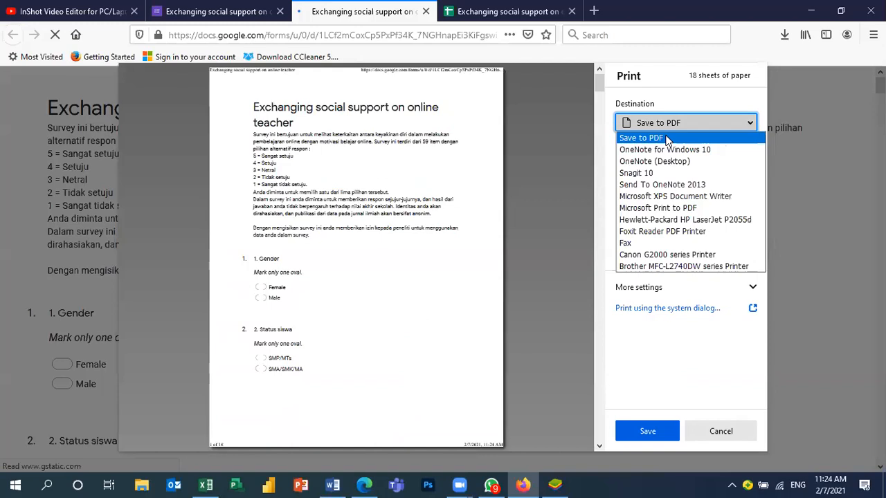
click(617, 346)
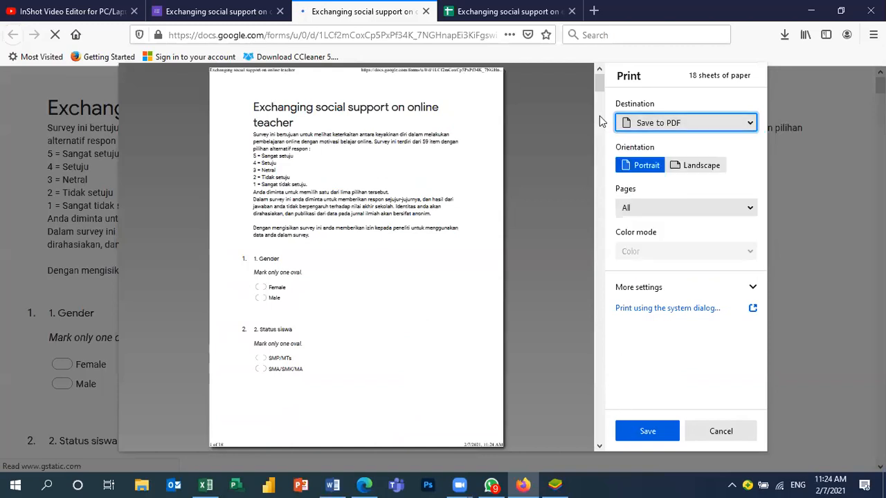
drag(599, 84, 599, 137)
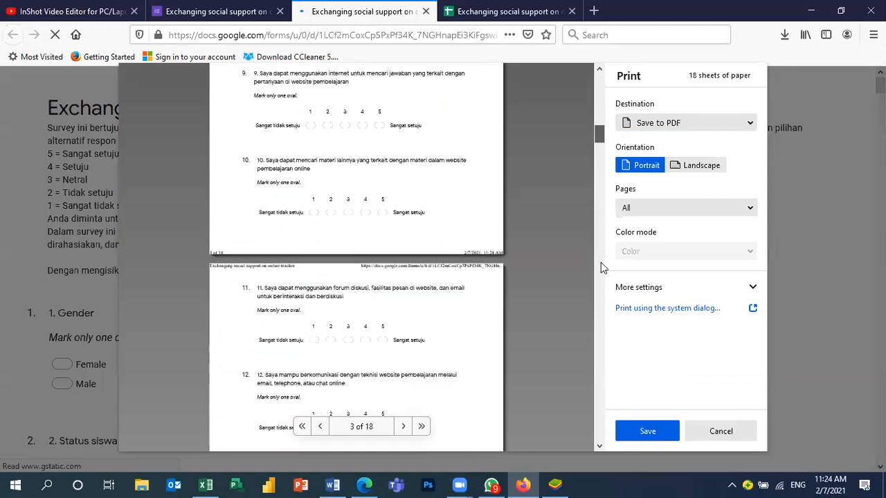
scroll(599, 263, down, 15)
scroll(585, 409, down, 5)
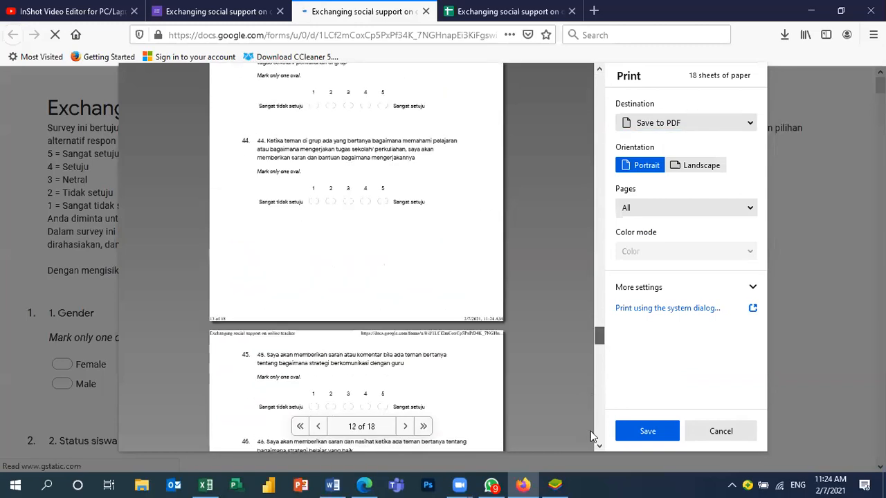
scroll(590, 431, down, 10)
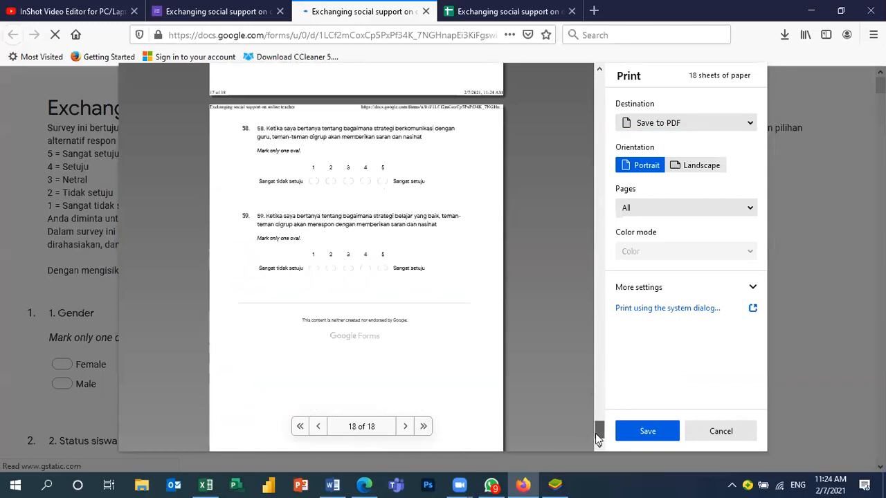
Save the questionnaire printout as a PDF, adding "- Survey" to the end of the proposed file name
click(648, 432)
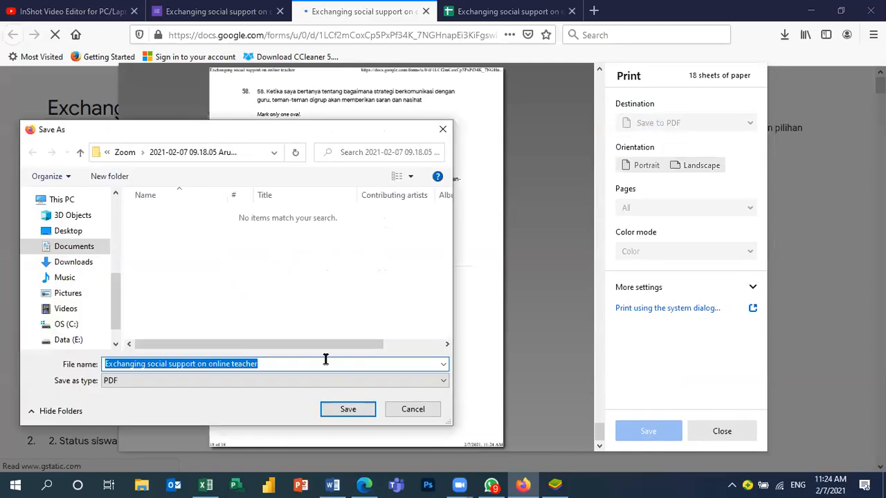
click(325, 364)
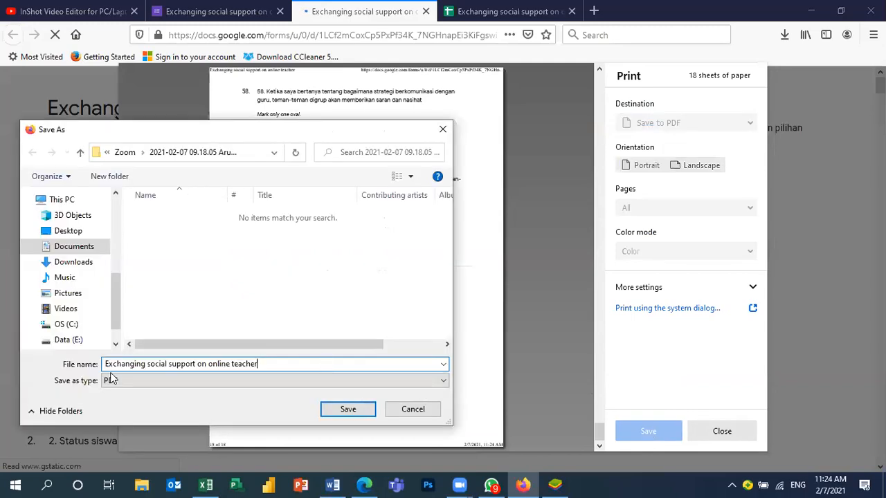
text(- Survey)
click(348, 409)
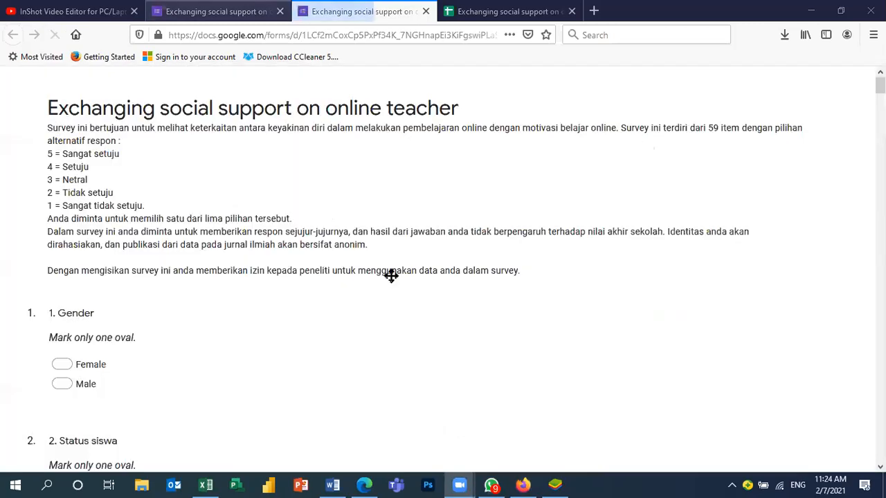
Return to the form editor, show the Responses summary and generate its printable page
click(229, 11)
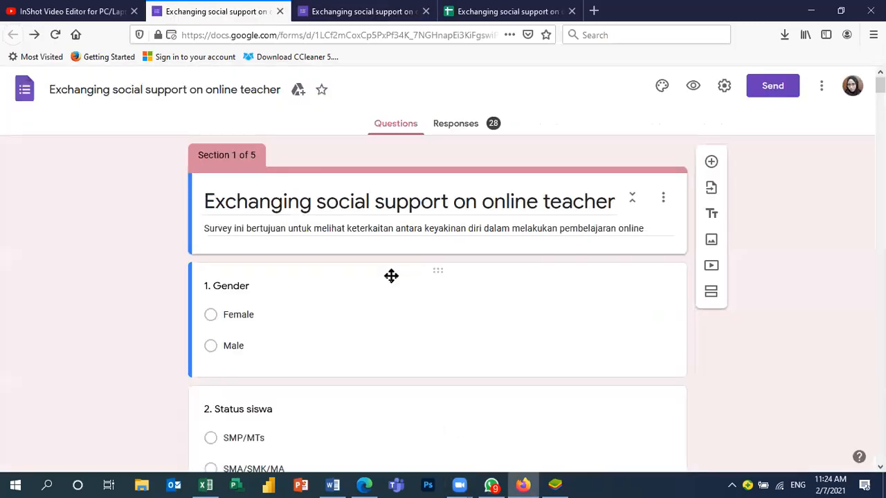
click(484, 124)
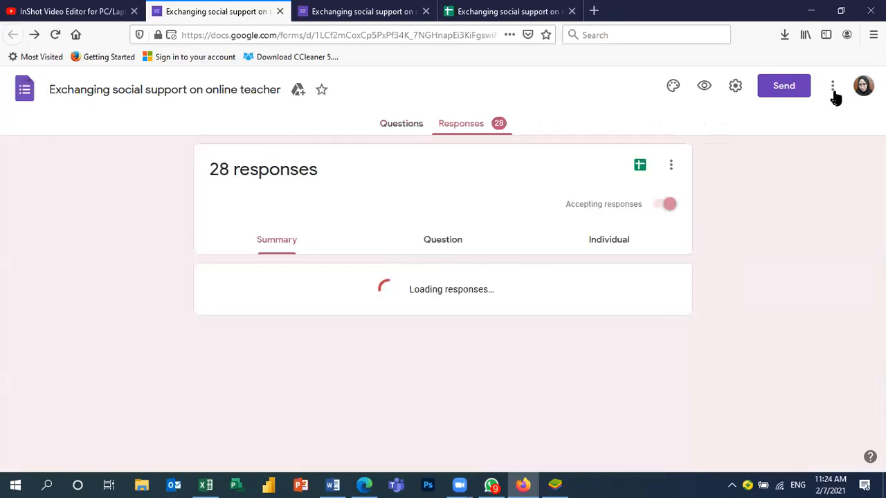
click(823, 88)
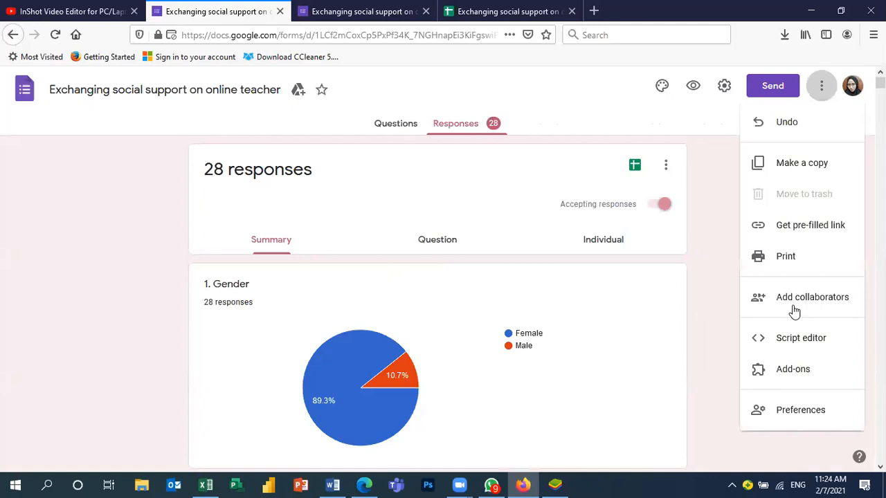
click(786, 256)
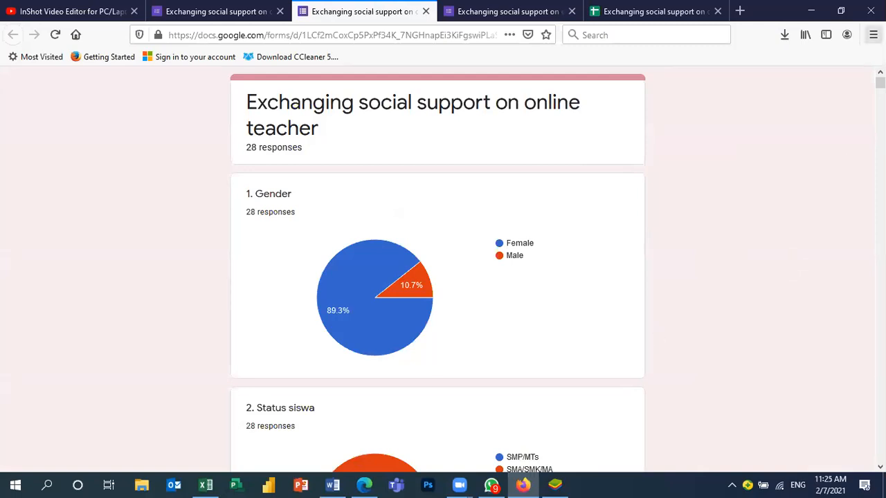
Open the browser's print preview for the response summary page and look over its chart pages
click(874, 35)
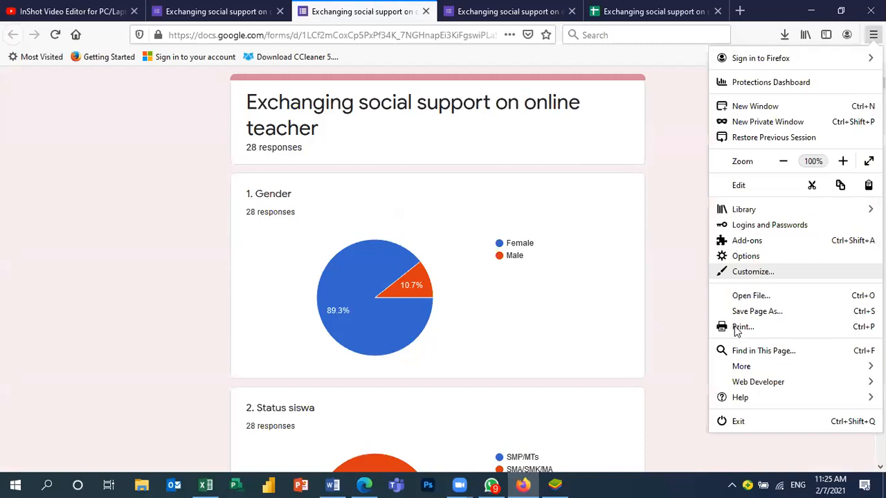
click(736, 329)
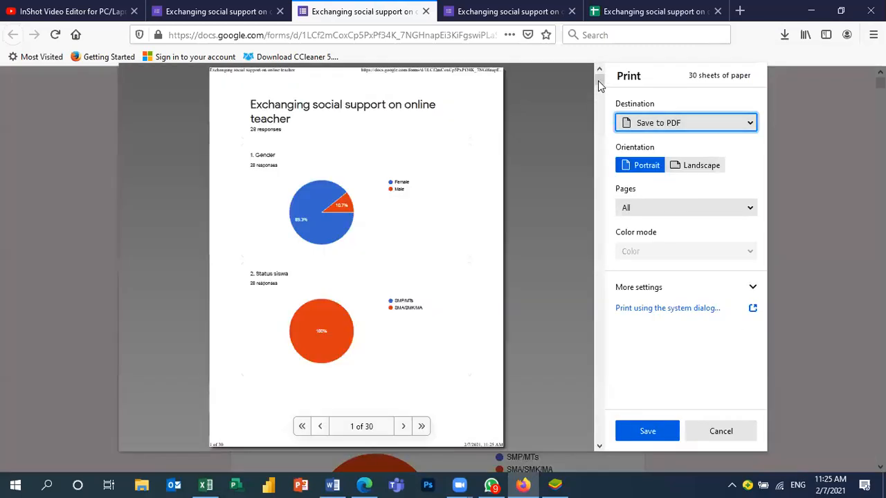
drag(598, 81, 600, 138)
drag(601, 171, 629, 32)
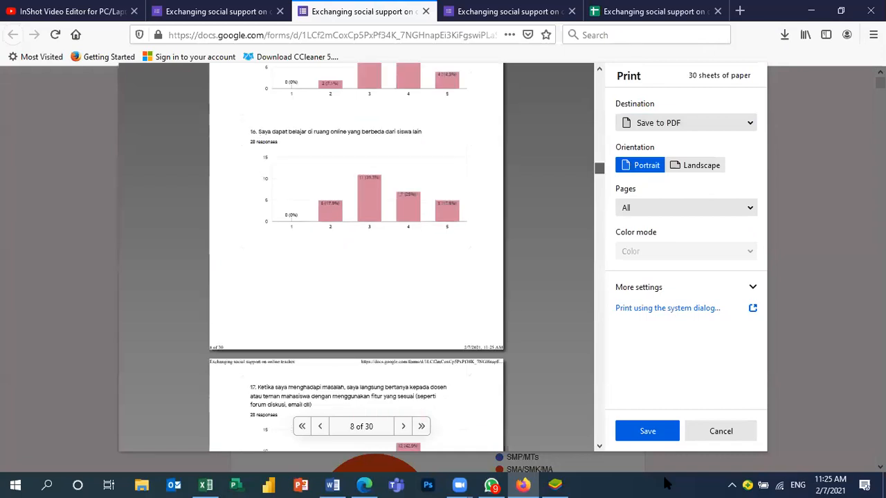
Save the response summary as a PDF with "- Responses" added to the proposed file name, and return to the form's Responses view
click(665, 434)
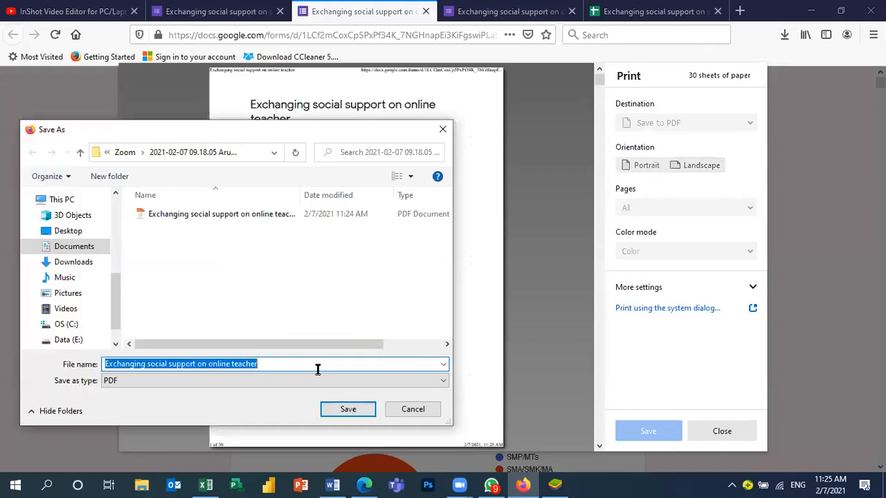
click(317, 370)
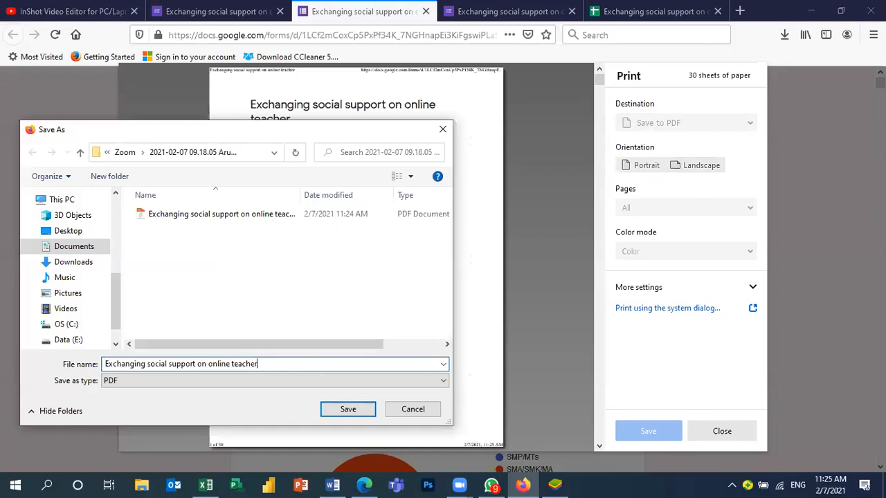
text(- Responses)
click(353, 410)
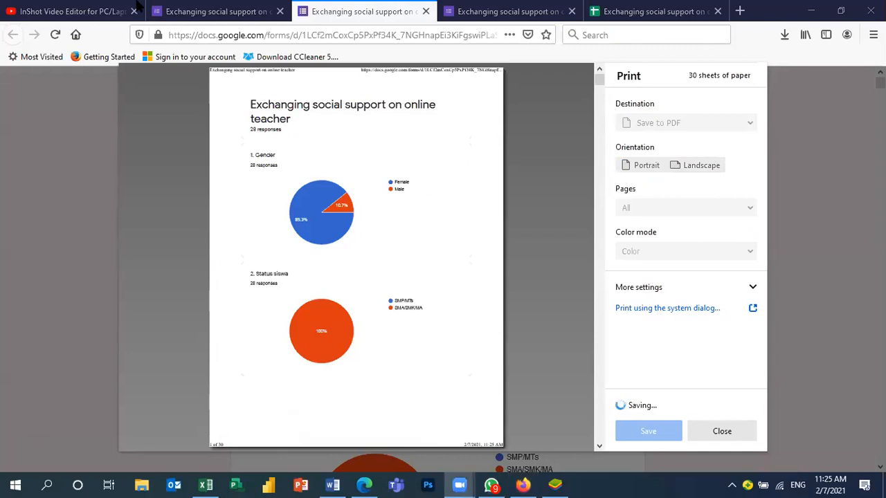
click(138, 6)
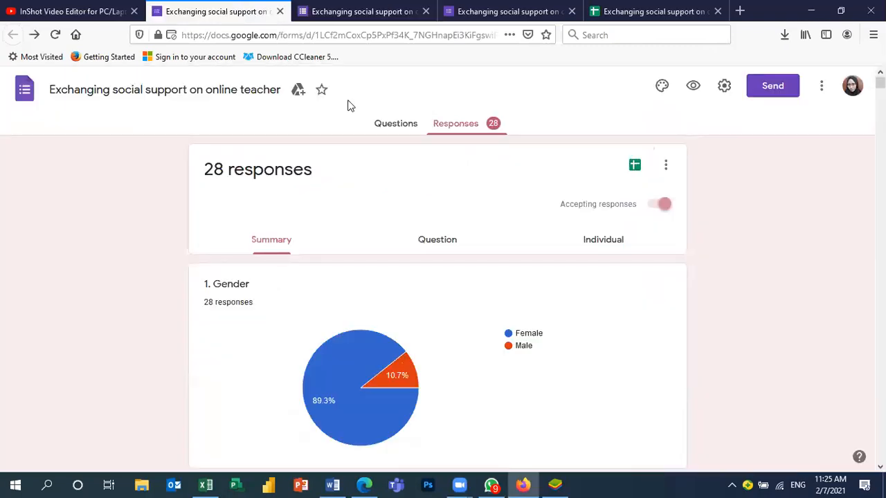